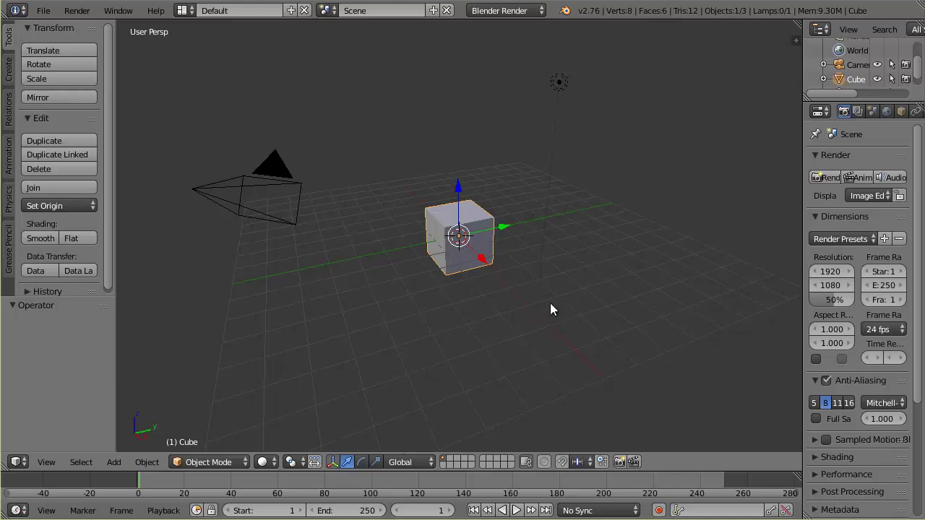
Flatten the default cube along Z to about 0.091, and widen it in X and Y by about 2.384
{"action": "left_click", "coordinate": [376, 461]}
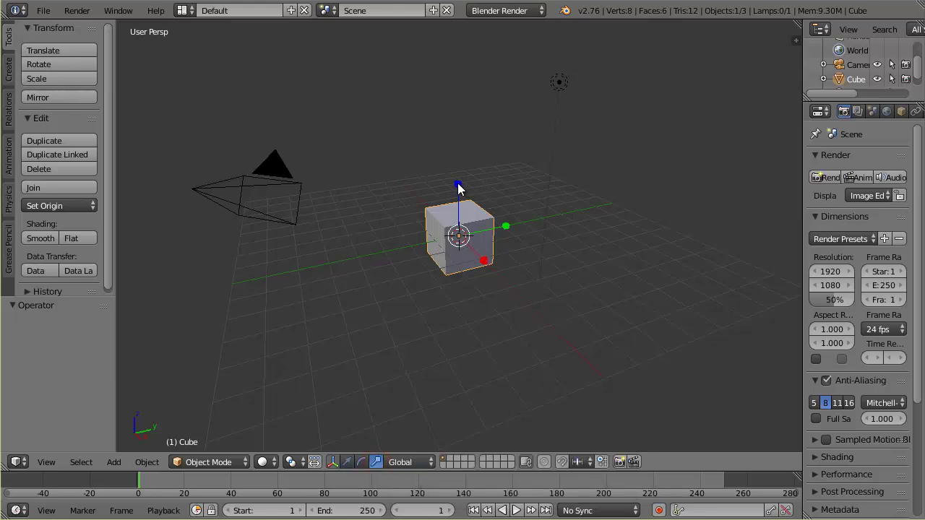
{"action": "left_click_drag", "start_coordinate": [457, 188], "coordinate": [467, 239]}
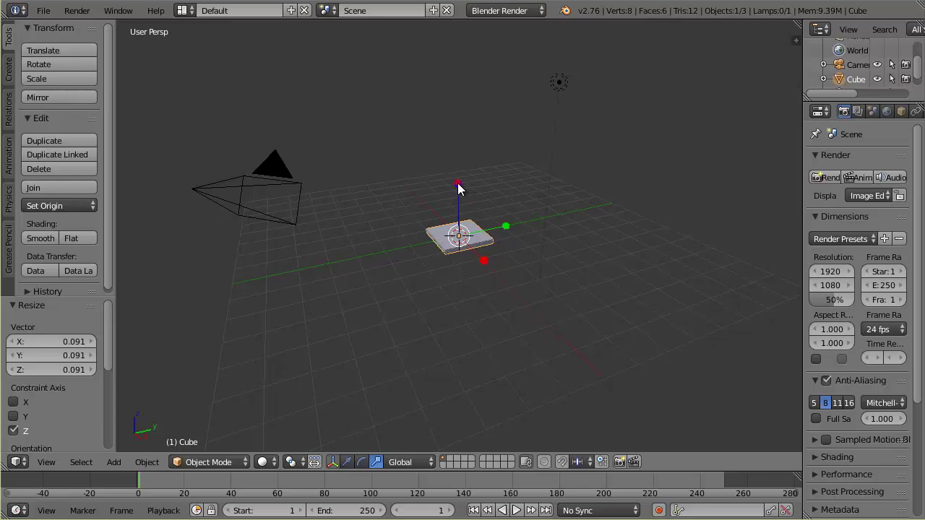
{"action": "key", "text": "s"}
{"action": "key", "text": "shift+z"}
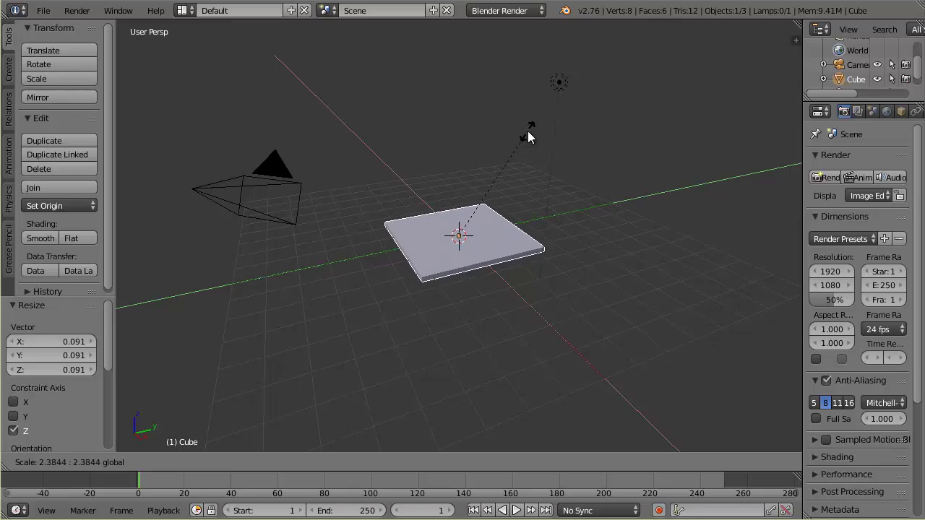
{"action": "left_click", "coordinate": [528, 136]}
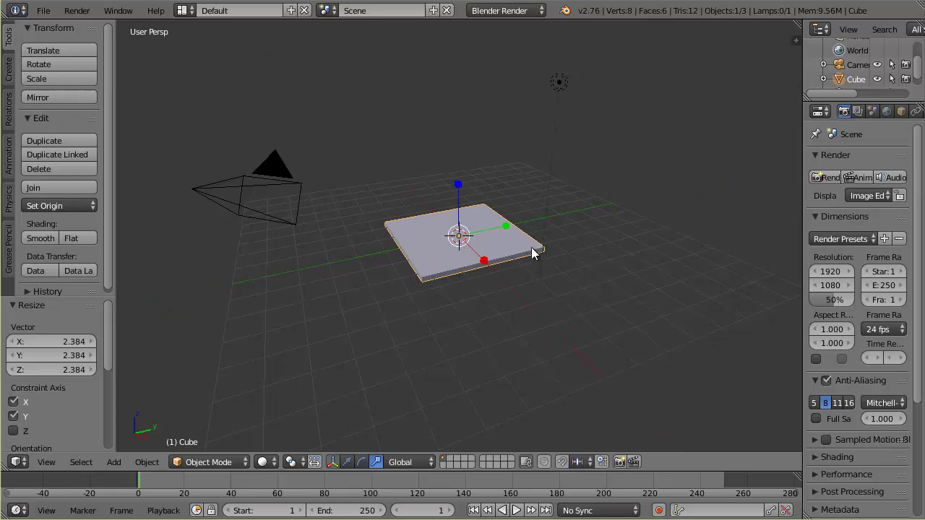
Stretch the slab along Y into a rectangular tabletop, with a final adjustment of about 1.054
{"action": "left_click_drag", "start_coordinate": [505, 230], "coordinate": [528, 218]}
{"action": "middle_click_drag", "start_coordinate": [527, 219], "coordinate": [504, 395]}
{"action": "left_click_drag", "start_coordinate": [512, 227], "coordinate": [516, 226]}
{"action": "middle_click_drag", "start_coordinate": [516, 227], "coordinate": [483, 300]}
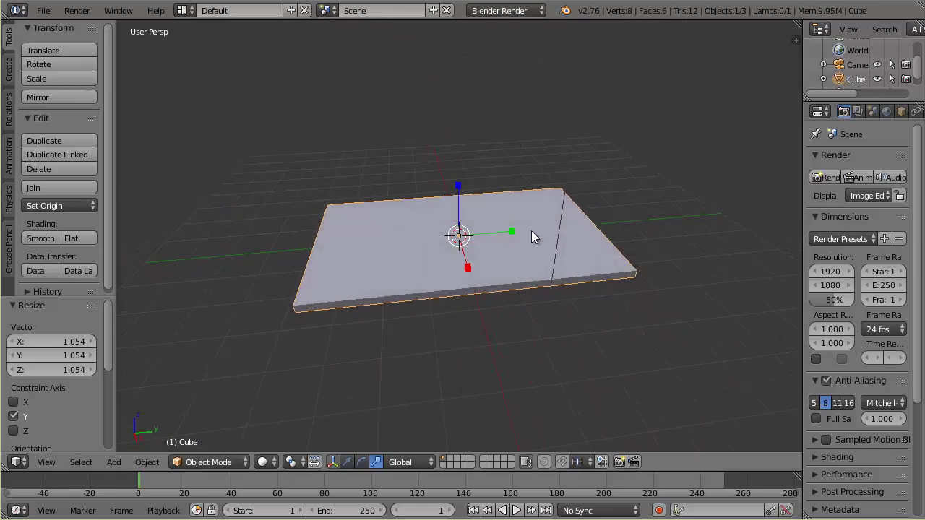
{"action": "middle_click_drag", "start_coordinate": [699, 253], "coordinate": [579, 259]}
{"action": "middle_click_drag", "start_coordinate": [453, 316], "coordinate": [571, 316]}
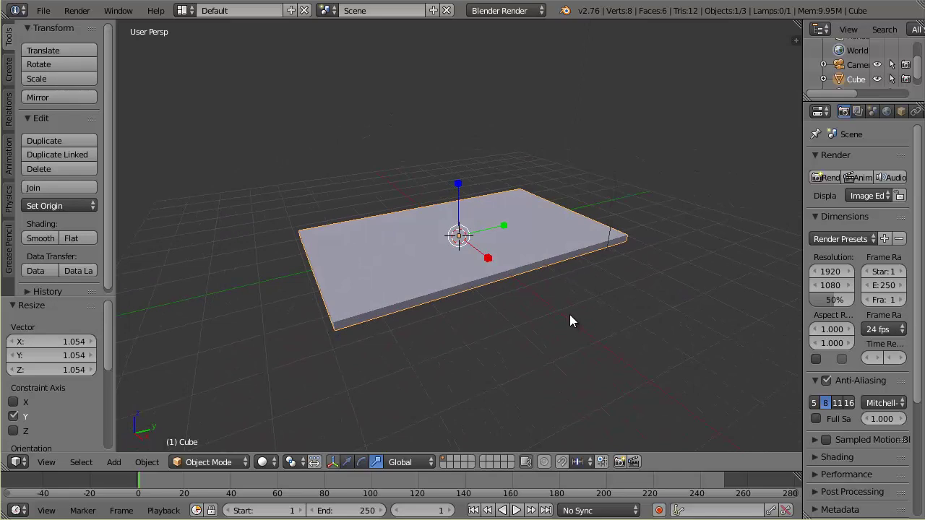
Add a cube mesh, shrink it uniformly to about 0.273 and enlarge it slightly by about 1.099
{"action": "key", "text": "shift+a"}
{"action": "mouse_move", "coordinate": [555, 217]}
{"action": "left_click", "coordinate": [120, 463]}
{"action": "mouse_move", "coordinate": [142, 444]}
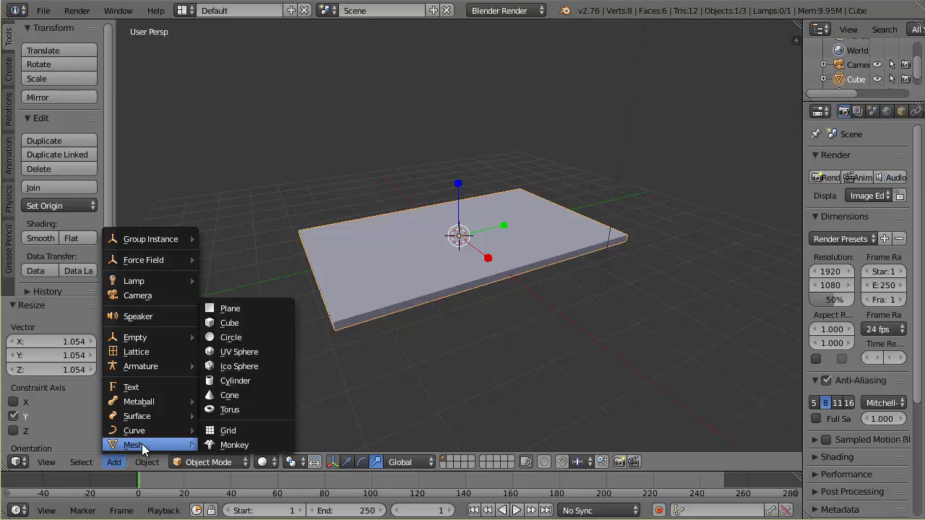
{"action": "left_click", "coordinate": [242, 323]}
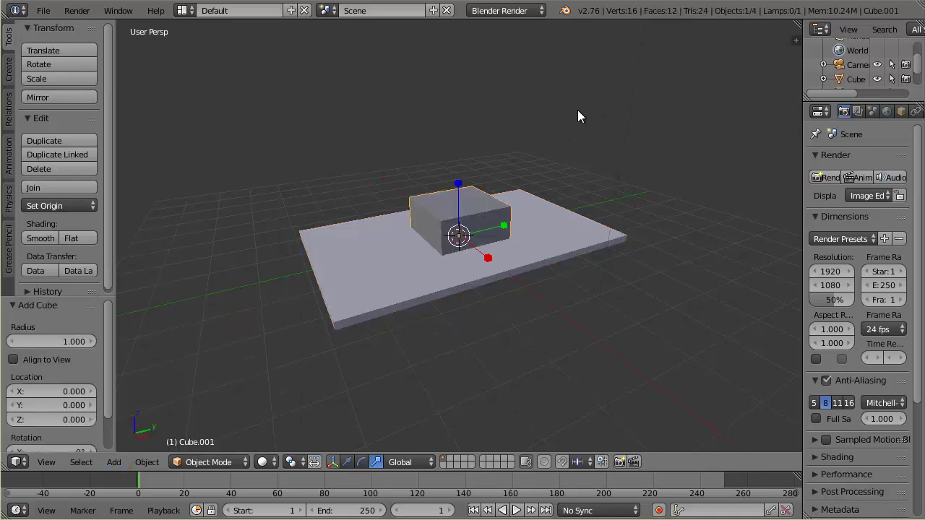
{"action": "key", "text": "s"}
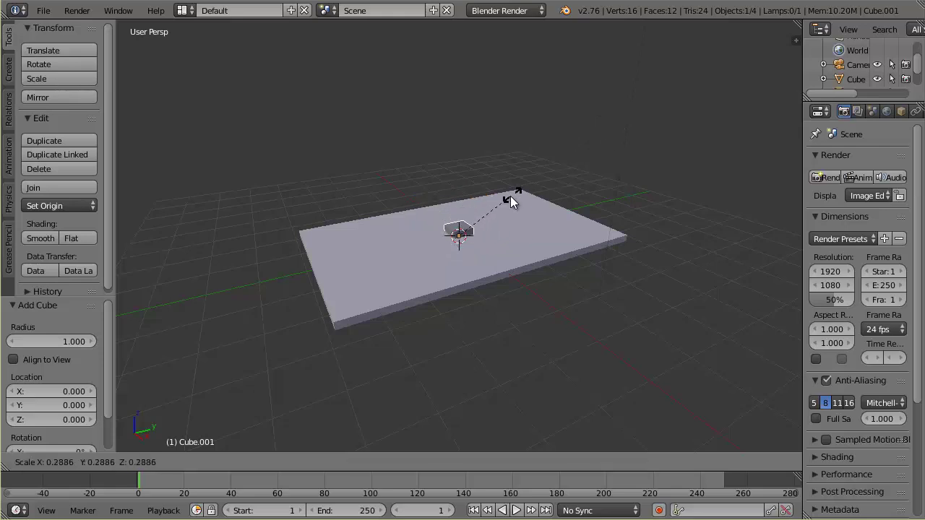
{"action": "left_click", "coordinate": [510, 196]}
{"action": "middle_click_drag", "start_coordinate": [493, 266], "coordinate": [590, 363]}
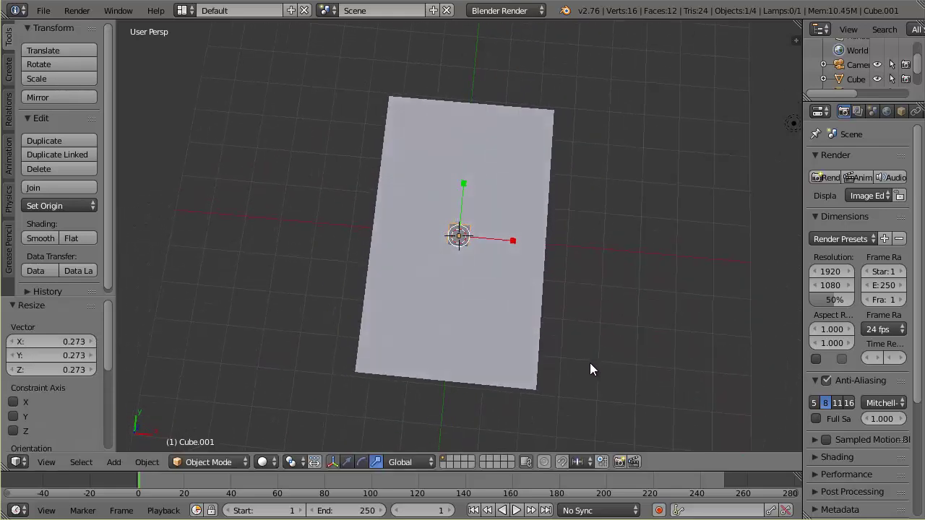
{"action": "mouse_move", "coordinate": [506, 275]}
{"action": "middle_mouse_down"}
{"action": "mouse_move", "coordinate": [514, 295]}
{"action": "mouse_move", "coordinate": [508, 287]}
{"action": "middle_mouse_up"}
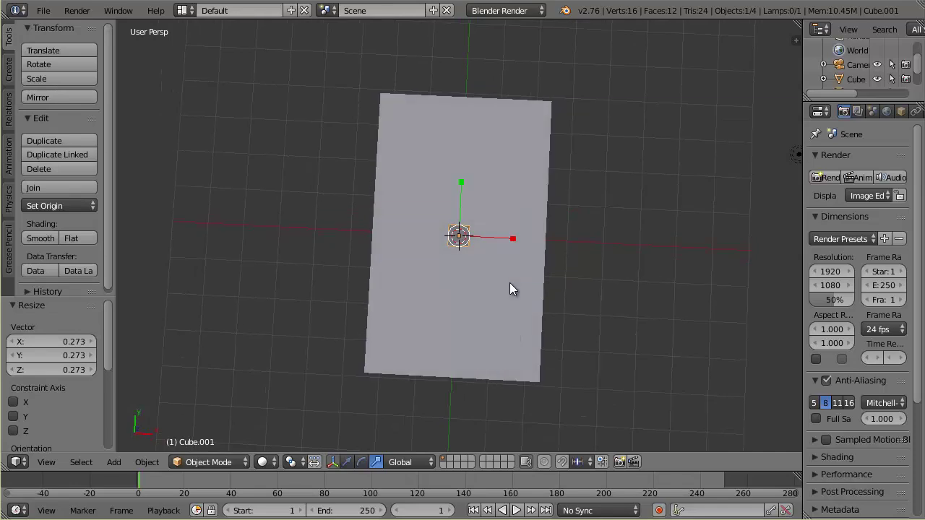
{"action": "key", "text": "s"}
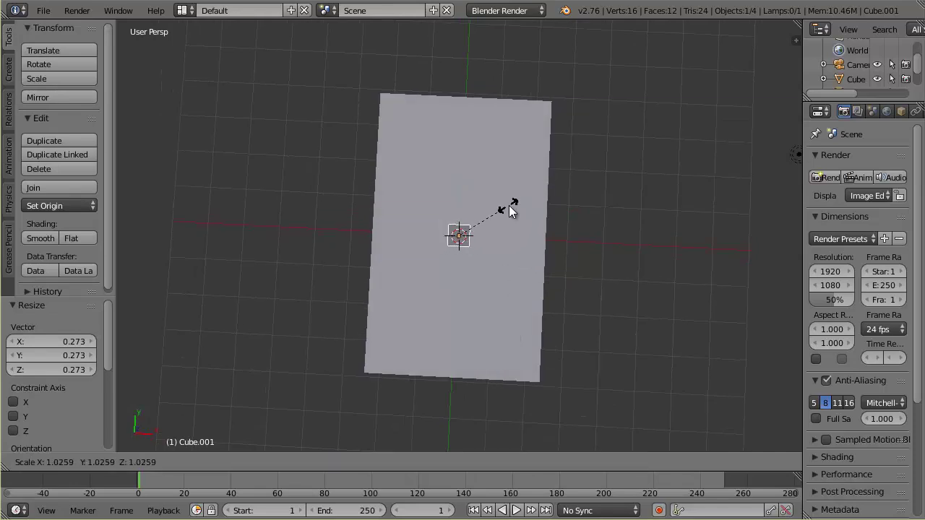
{"action": "left_click", "coordinate": [512, 204]}
Move the small cube toward the tabletop's +X, +Y corner, about 1.769 in X and 3.146 in Y
{"action": "mouse_move", "coordinate": [527, 285]}
{"action": "middle_mouse_down"}
{"action": "mouse_move", "coordinate": [569, 320]}
{"action": "mouse_move", "coordinate": [546, 227]}
{"action": "middle_mouse_up"}
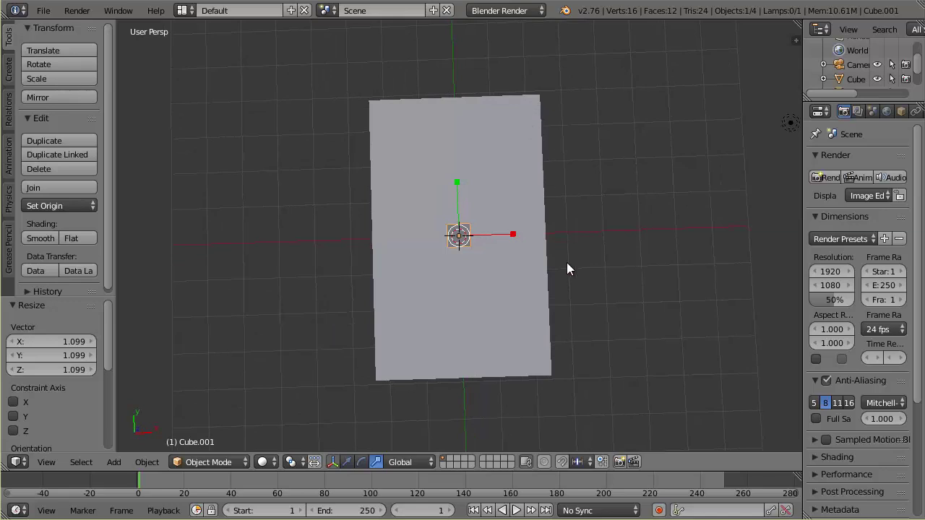
{"action": "key", "text": "g"}
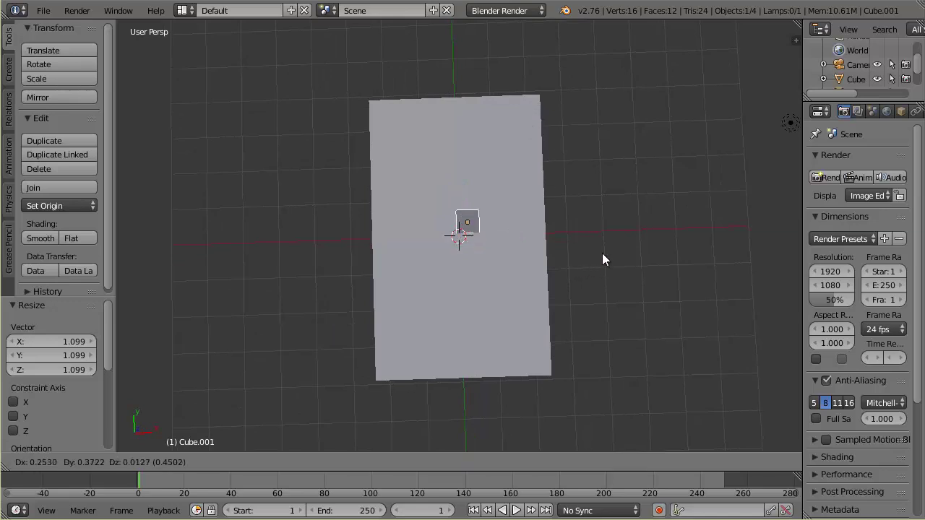
{"action": "left_click", "coordinate": [649, 159]}
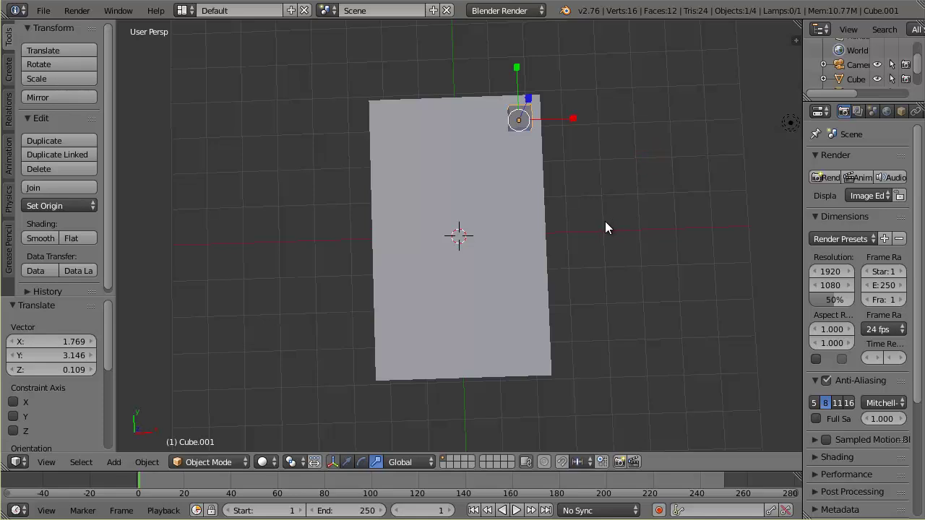
In top orthographic view, nudge the small cube closer to the corner by about 0.1 in X and 0.18 in Y
{"action": "key", "text": "KP_7"}
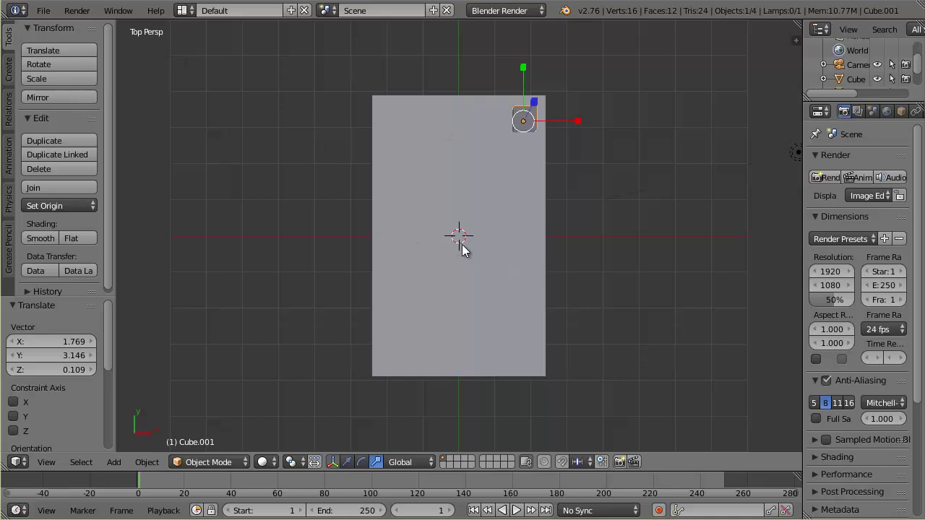
{"action": "key", "text": "KP_5"}
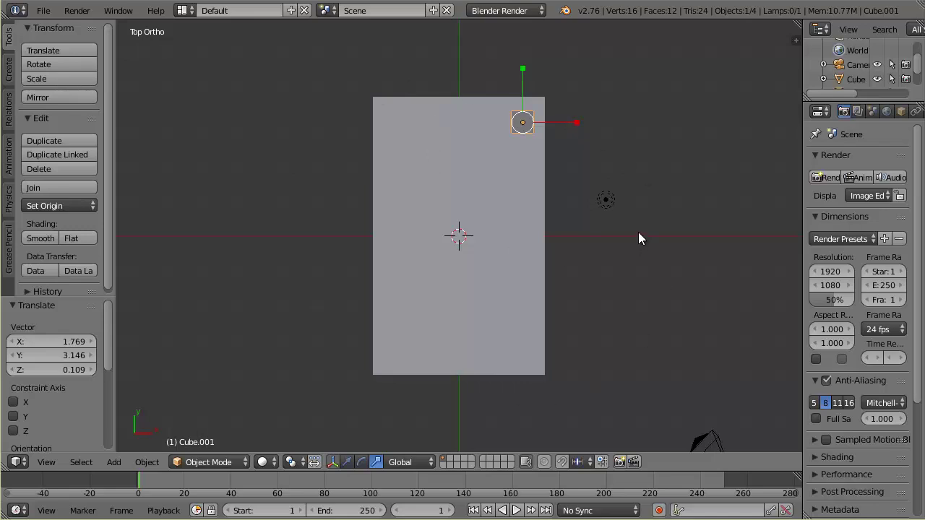
{"action": "key", "text": "g"}
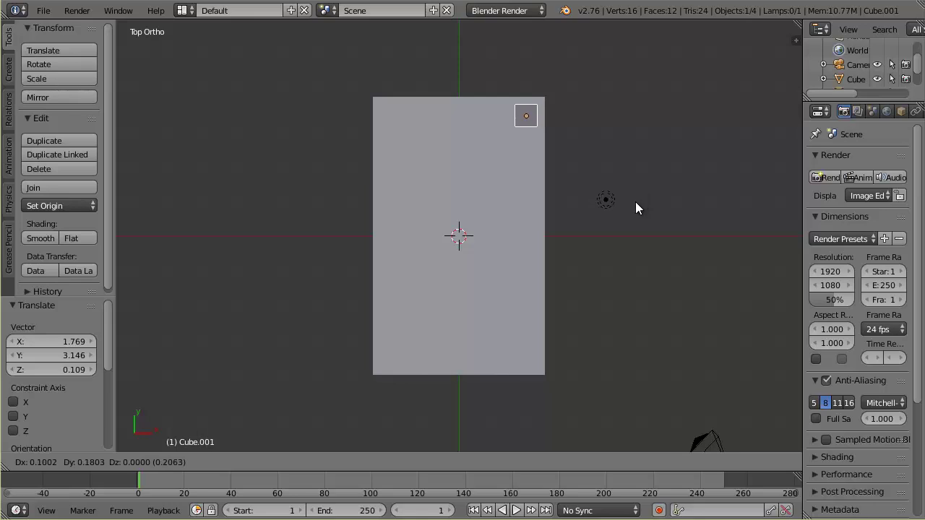
{"action": "left_click", "coordinate": [635, 201]}
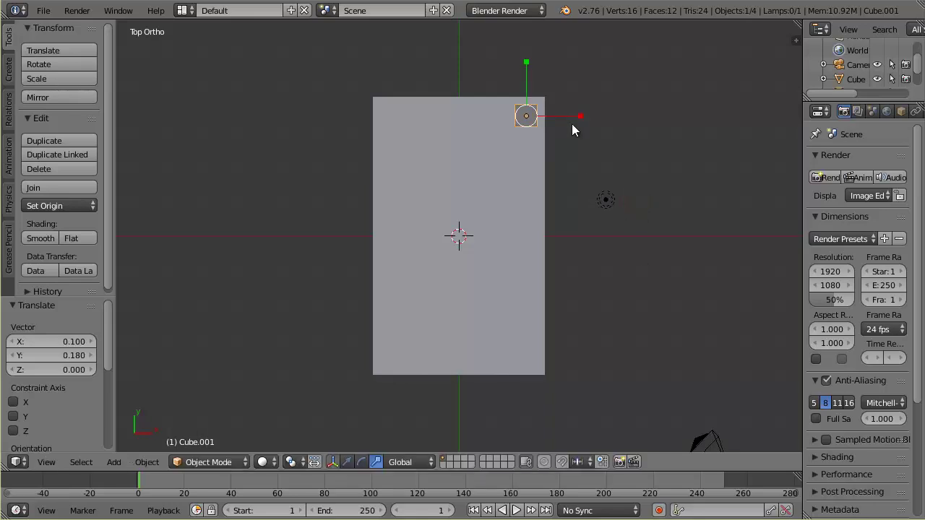
Stretch the small cube along Z by about 5.686 to form a table leg
{"action": "middle_click_drag", "start_coordinate": [652, 227], "coordinate": [634, 336]}
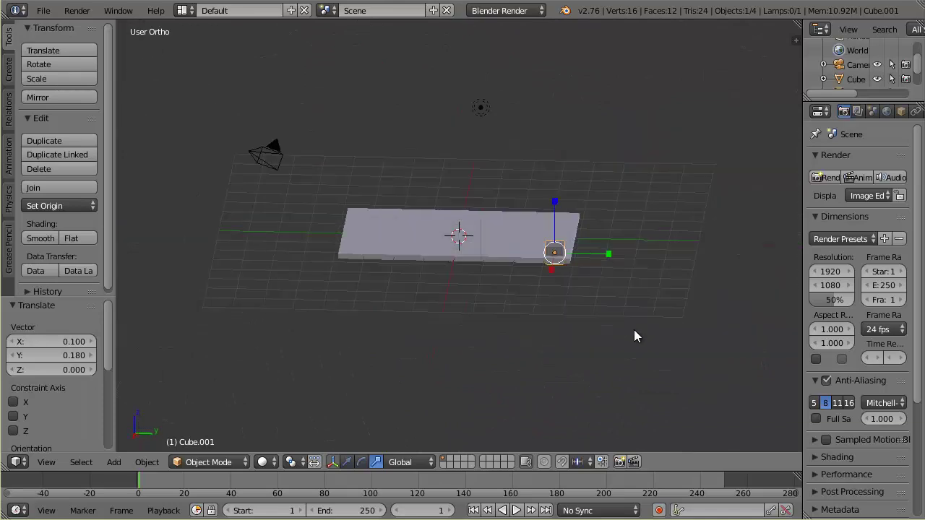
{"action": "key", "text": "s"}
{"action": "key", "text": "z"}
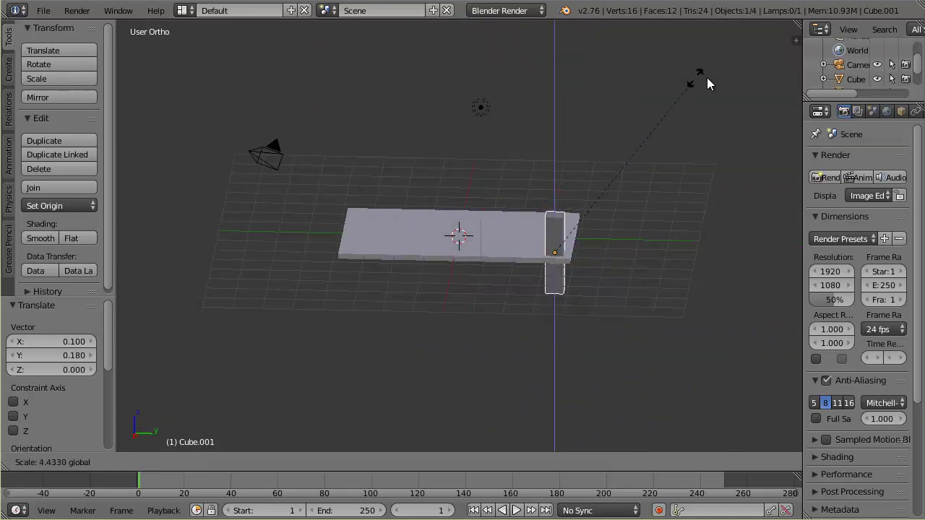
{"action": "left_click", "coordinate": [780, 73]}
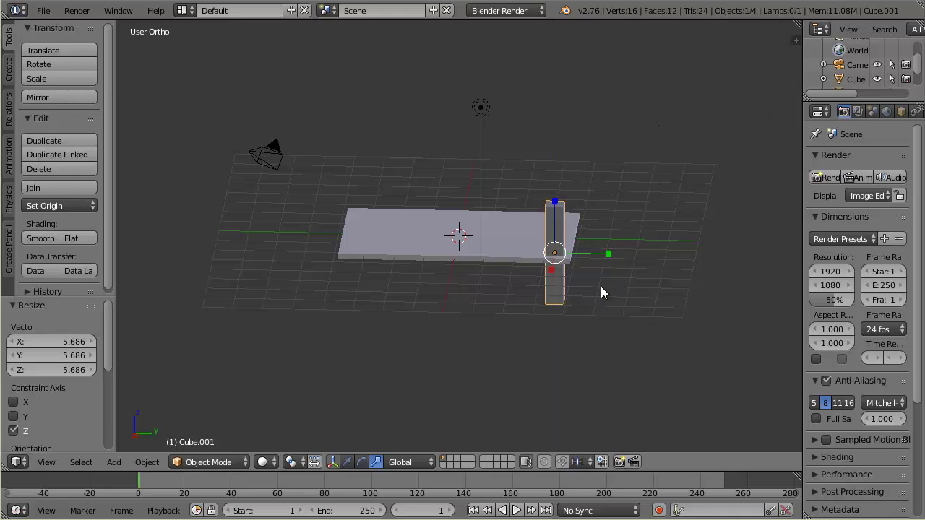
Lower the leg beneath the tabletop by about 1.801 along Z, plus a fine adjustment of about 0.028
{"action": "left_click", "coordinate": [349, 463]}
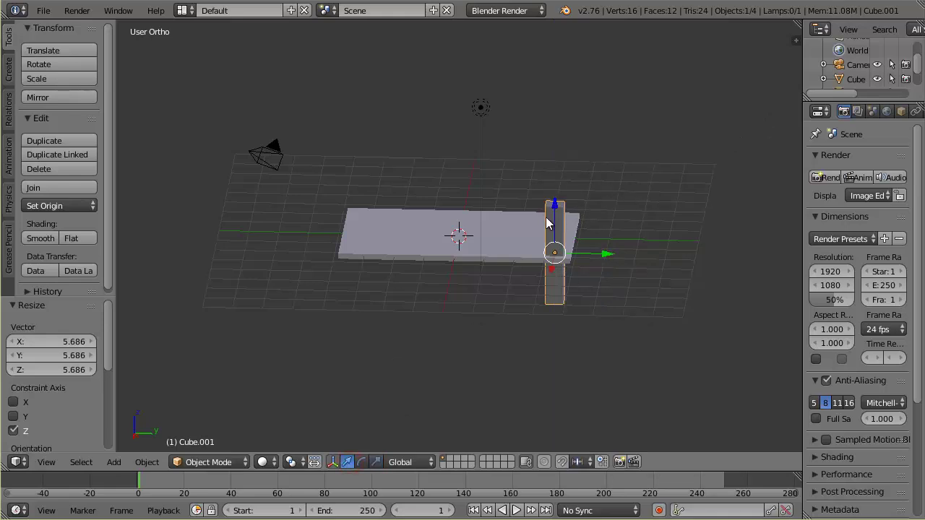
{"action": "left_click_drag", "start_coordinate": [554, 208], "coordinate": [551, 253]}
{"action": "middle_click_drag", "start_coordinate": [586, 327], "coordinate": [572, 219]}
{"action": "scroll", "coordinate": [615, 246], "scroll_direction": "up", "scroll_amount": 2}
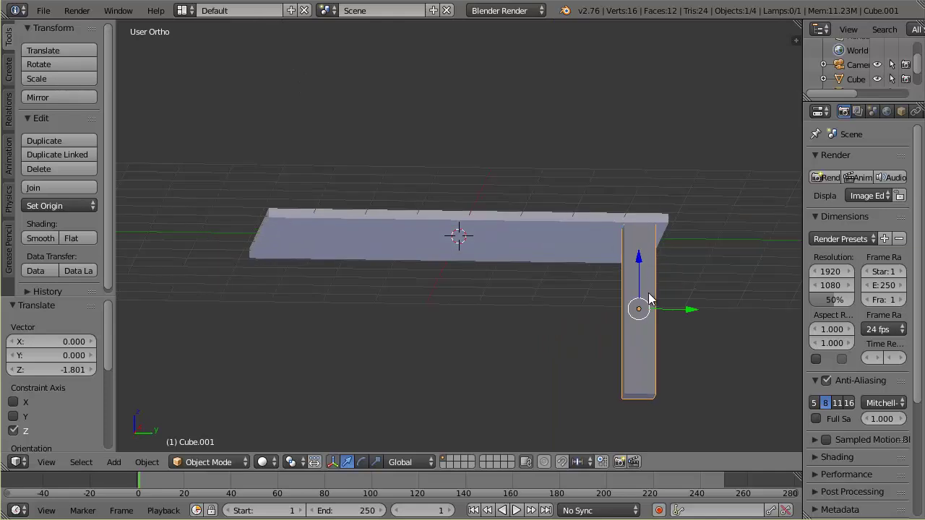
{"action": "mouse_move", "coordinate": [641, 264]}
{"action": "left_mouse_down"}
{"action": "mouse_move", "coordinate": [641, 251]}
{"action": "mouse_move", "coordinate": [641, 271]}
{"action": "mouse_move", "coordinate": [641, 259]}
{"action": "left_mouse_up"}
{"action": "middle_click_drag", "start_coordinate": [641, 259], "coordinate": [612, 310]}
Thin the leg in X and Y only, scaling by about 0.667 and again by about 0.909
{"action": "key", "text": "KP_5"}
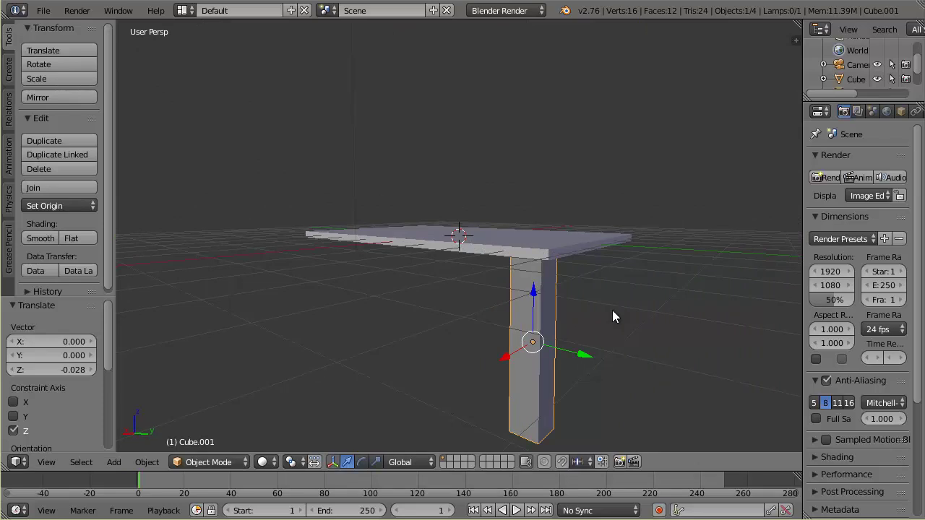
{"action": "middle_click_drag", "start_coordinate": [584, 322], "coordinate": [549, 332]}
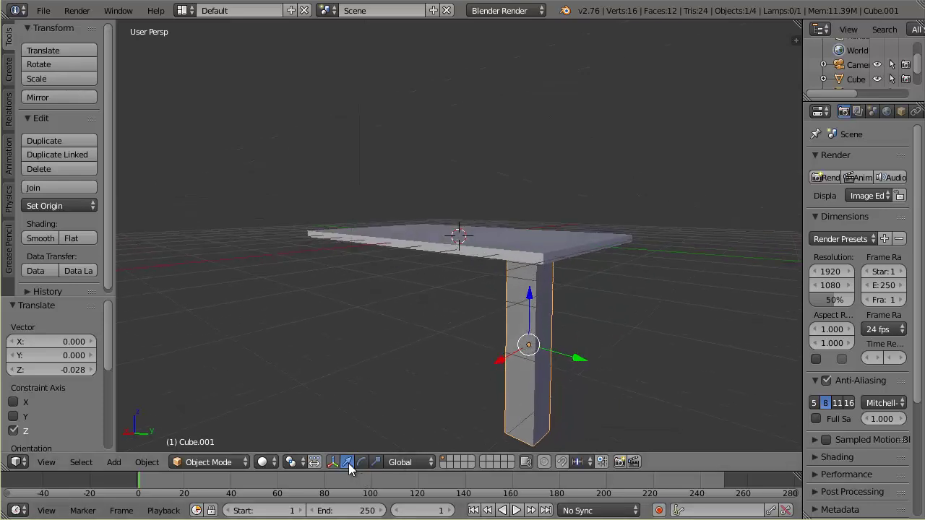
{"action": "left_click", "coordinate": [375, 461]}
{"action": "left_click_drag", "start_coordinate": [530, 295], "coordinate": [533, 313], "text": "shift"}
{"action": "middle_click_drag", "start_coordinate": [535, 318], "coordinate": [576, 340]}
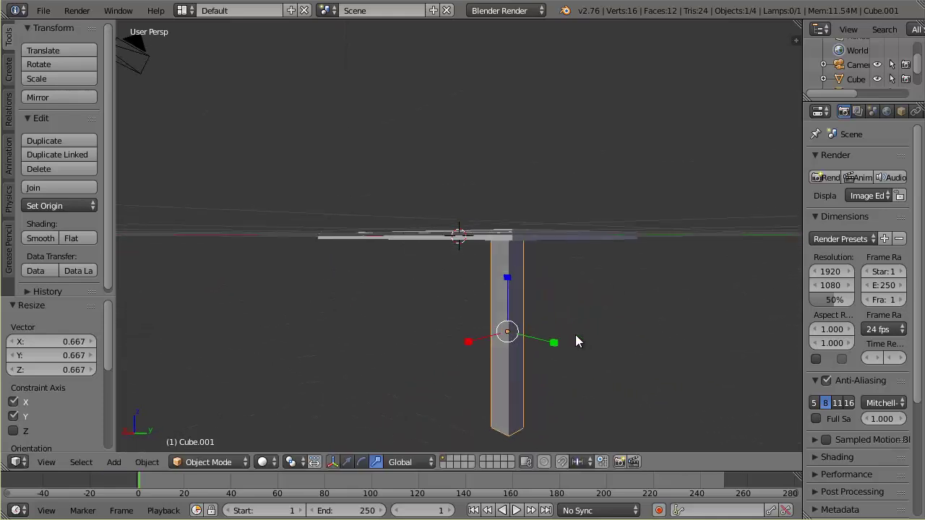
{"action": "scroll", "coordinate": [576, 340], "scroll_direction": "up", "scroll_amount": 3}
{"action": "left_click_drag", "start_coordinate": [510, 312], "coordinate": [511, 318], "text": "shift"}
{"action": "middle_click_drag", "start_coordinate": [578, 324], "coordinate": [633, 373]}
In top orthographic wireframe view, move the leg nearer the tabletop corner by about 0.134 in X and 0.167 in Y
{"action": "key", "text": "KP_7"}
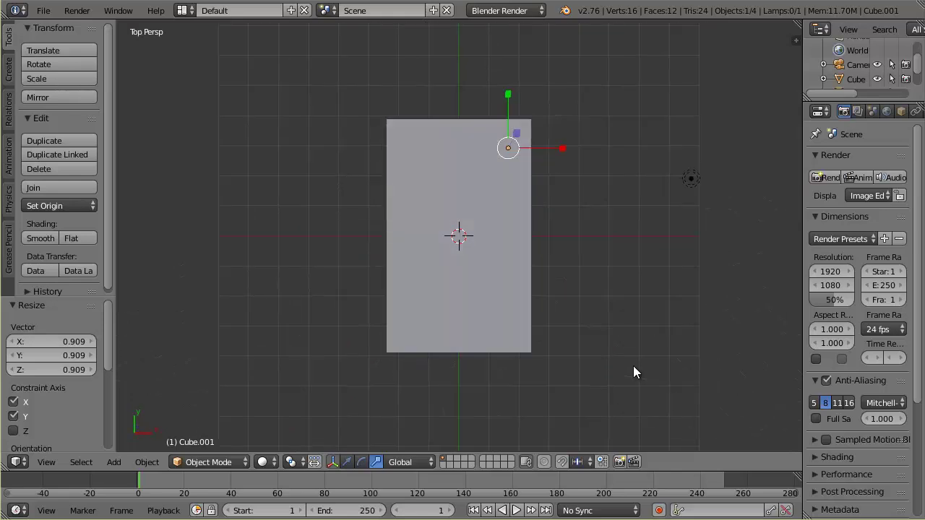
{"action": "key", "text": "KP_5"}
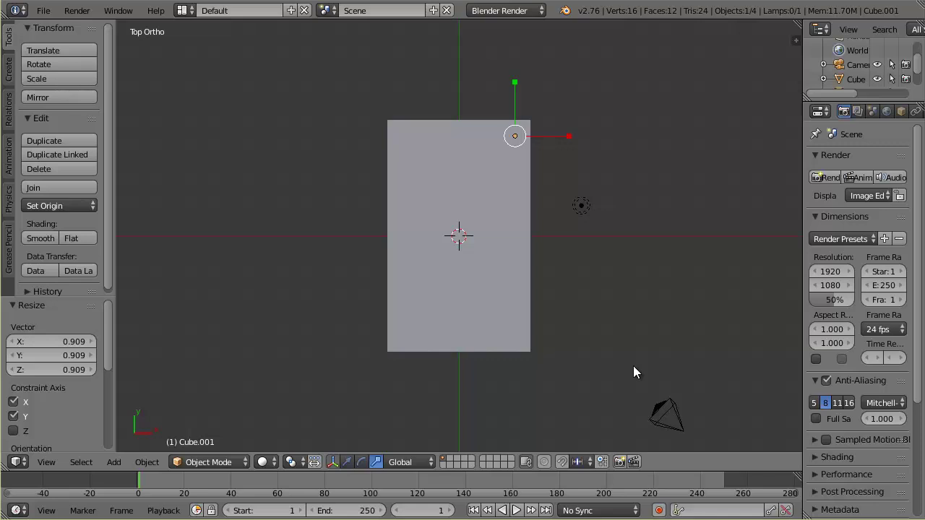
{"action": "key", "text": "z"}
{"action": "scroll", "coordinate": [499, 84], "scroll_direction": "up", "scroll_amount": 3}
{"action": "scroll", "coordinate": [553, 120], "scroll_direction": "down", "scroll_amount": 1}
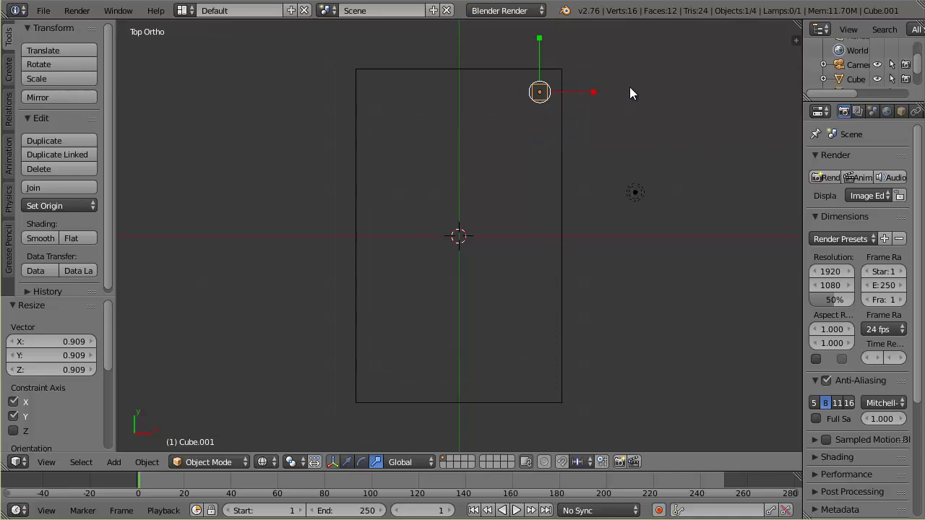
{"action": "key", "text": "g"}
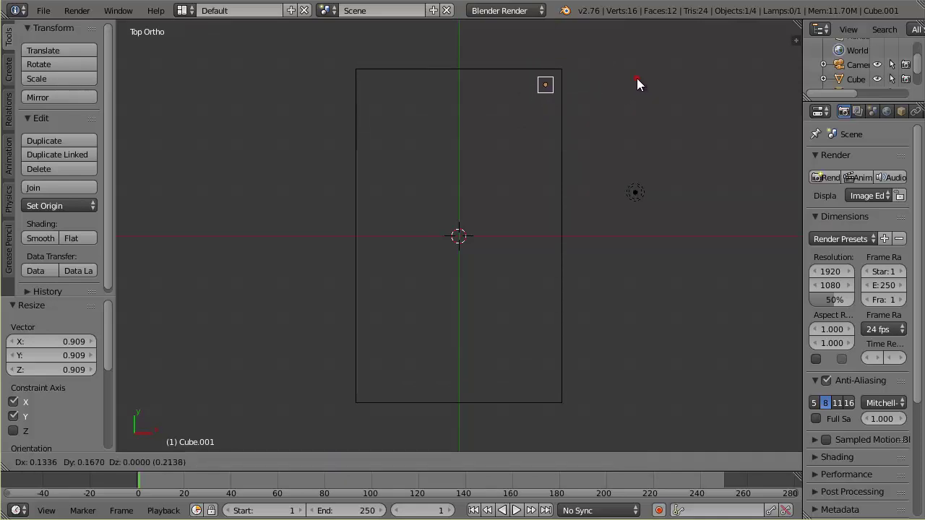
{"action": "left_click", "coordinate": [637, 85]}
In the leg's mesh, add a single horizontal loop cut about a quarter of the way down from the tabletop
{"action": "middle_click_drag", "start_coordinate": [634, 168], "coordinate": [529, 182]}
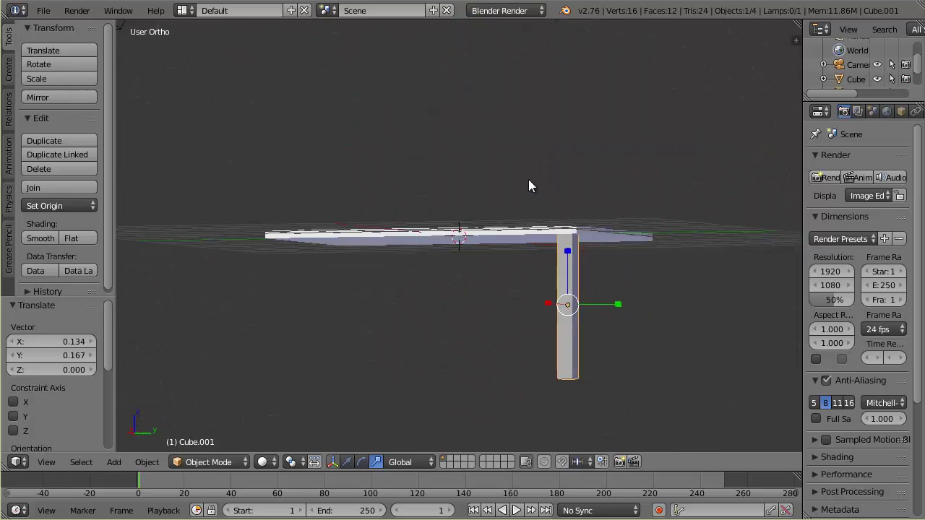
{"action": "key", "text": "KP_5"}
{"action": "scroll", "coordinate": [497, 278], "scroll_direction": "down", "scroll_amount": 3}
{"action": "mouse_move", "coordinate": [498, 279]}
{"action": "middle_mouse_down"}
{"action": "mouse_move", "coordinate": [399, 257]}
{"action": "mouse_move", "coordinate": [500, 302]}
{"action": "mouse_move", "coordinate": [542, 284]}
{"action": "mouse_move", "coordinate": [510, 268]}
{"action": "mouse_move", "coordinate": [503, 277]}
{"action": "middle_mouse_up"}
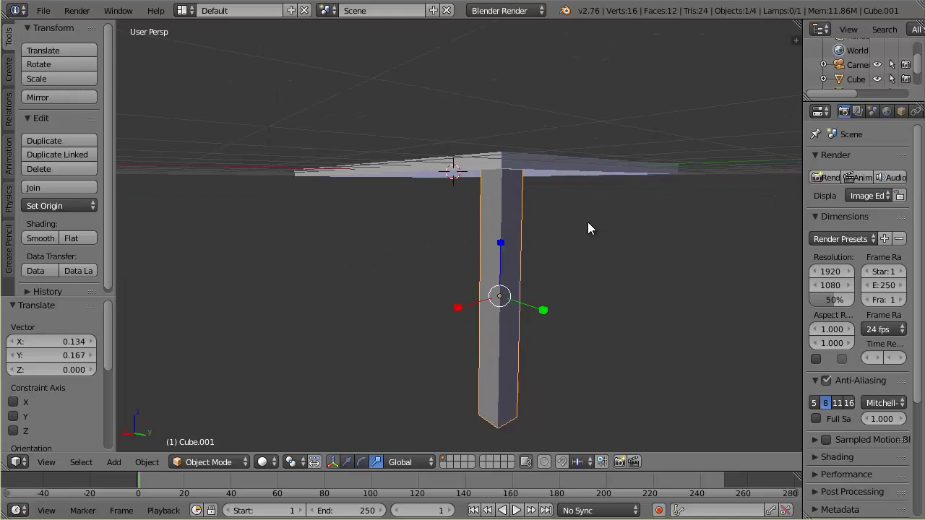
{"action": "key", "text": "Tab"}
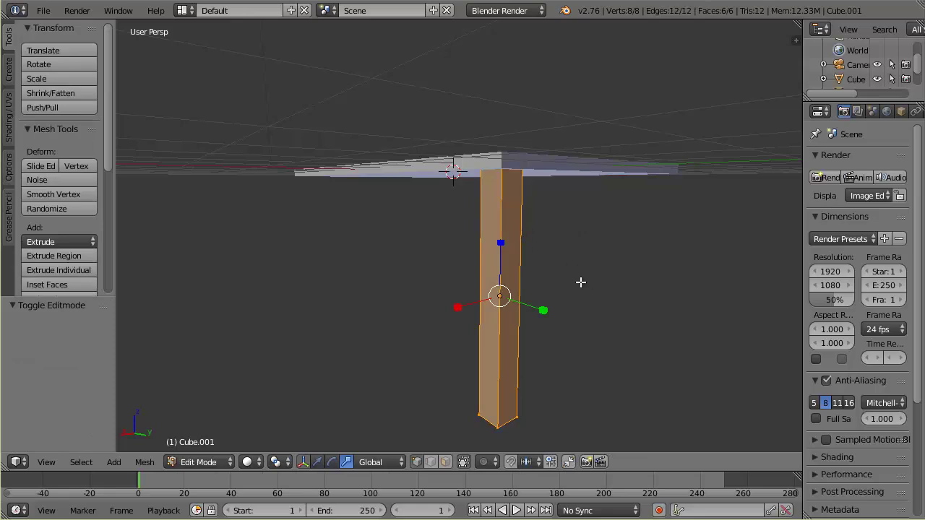
{"action": "key", "text": "ctrl+r"}
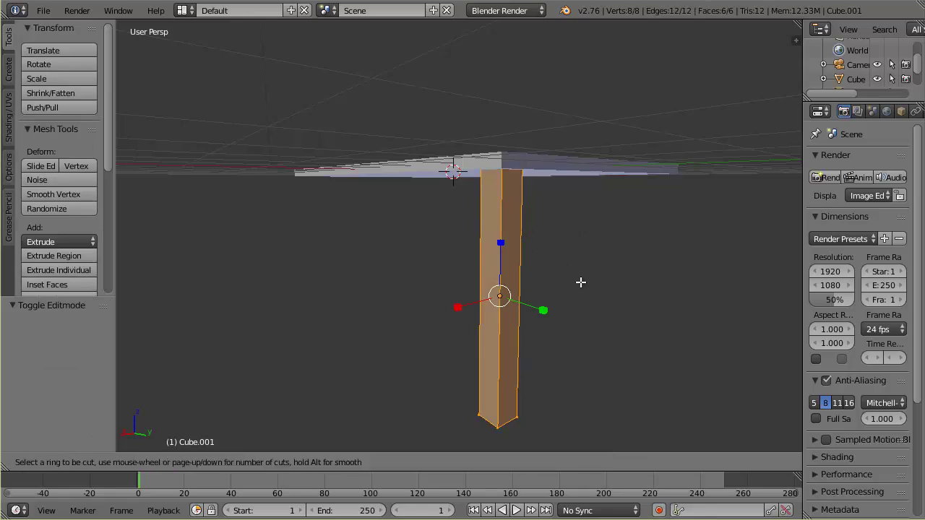
{"action": "left_click", "coordinate": [512, 287]}
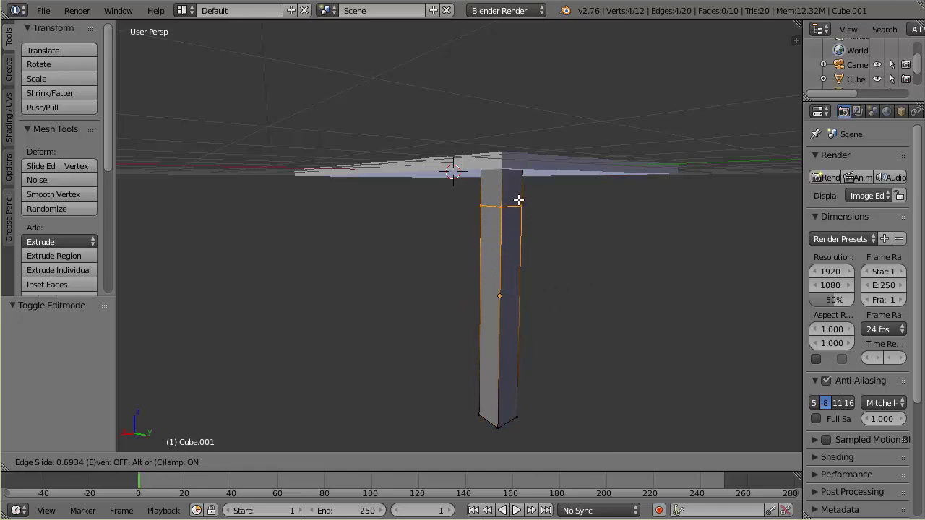
{"action": "left_click", "coordinate": [516, 223]}
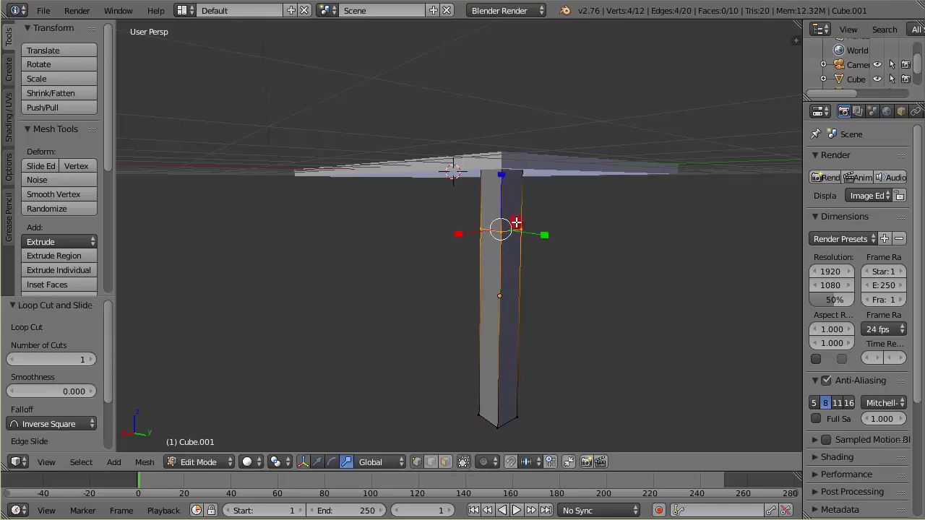
Add a second horizontal loop cut to the leg and slide it to just below the first one
{"action": "key", "text": "ctrl+r"}
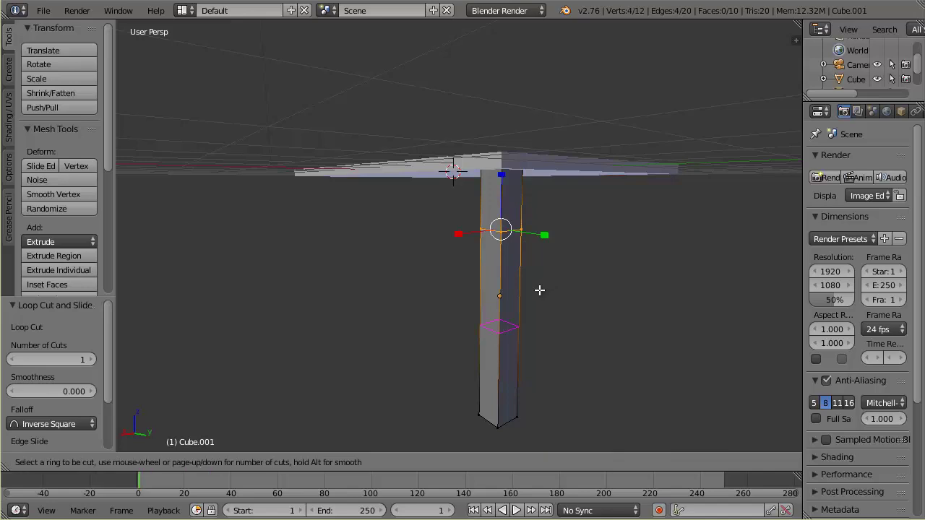
{"action": "left_click", "coordinate": [533, 289]}
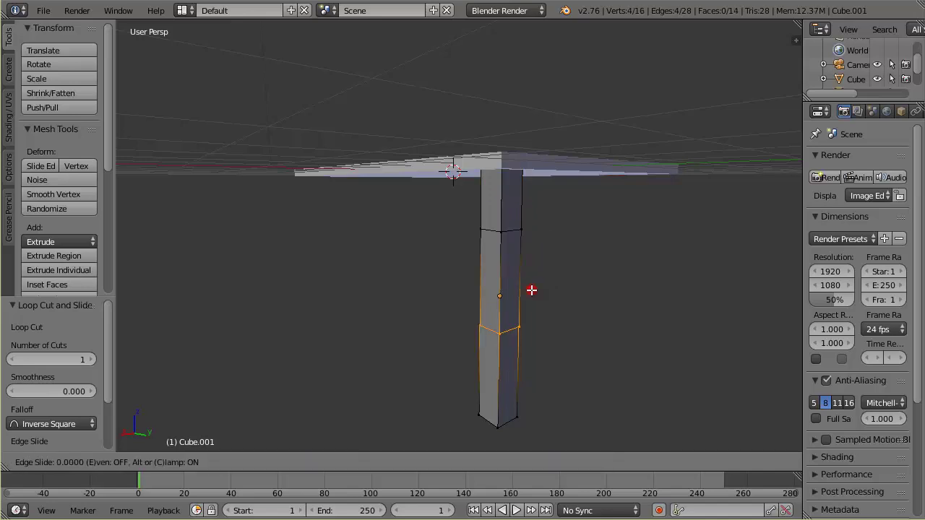
{"action": "left_click", "coordinate": [531, 206]}
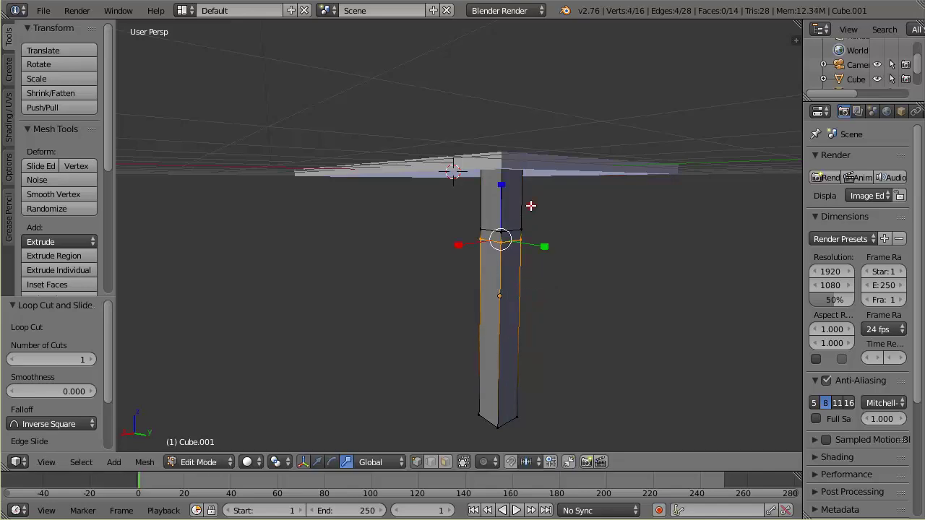
Scale the lower edge loop inward to about 0.750 to form a step beneath the leg's upper block
{"action": "middle_click_drag", "start_coordinate": [563, 285], "coordinate": [564, 241]}
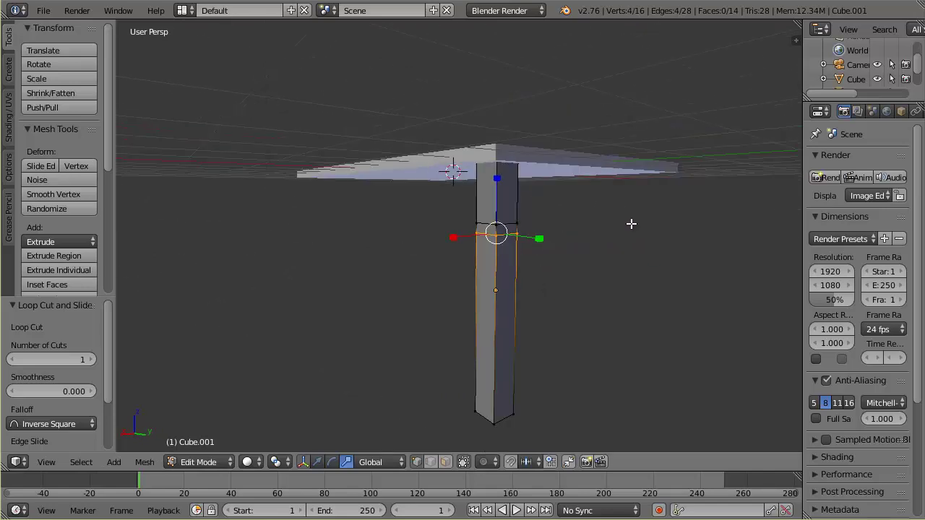
{"action": "key", "text": "s"}
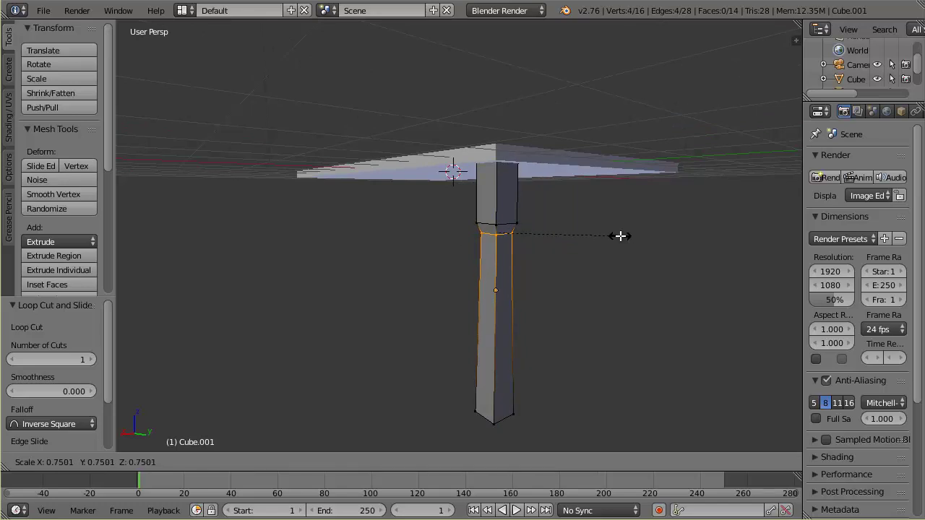
{"action": "left_click", "coordinate": [621, 236]}
Select the four vertices at the leg's foot in wireframe and scale them to about 0.590 so the leg tapers downward
{"action": "middle_click_drag", "start_coordinate": [506, 337], "coordinate": [447, 350]}
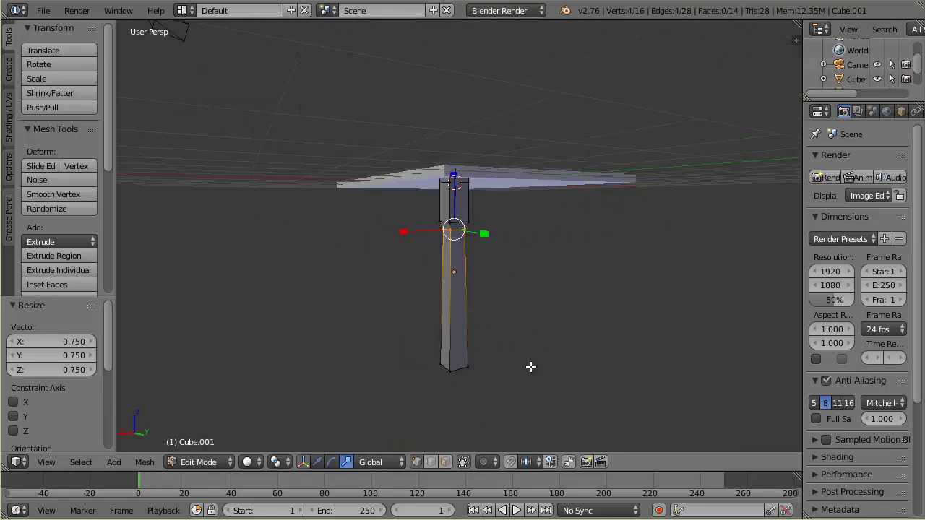
{"action": "key", "text": "z"}
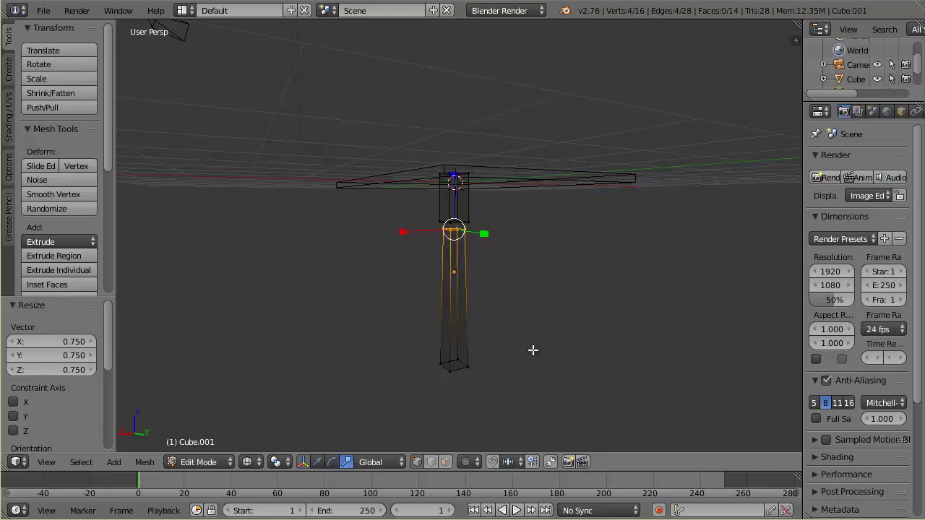
{"action": "key", "text": "a"}
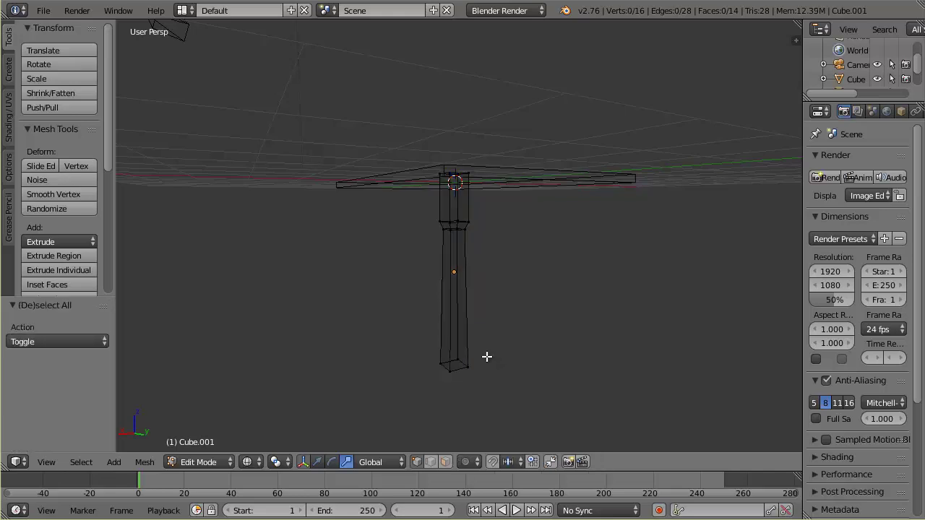
{"action": "key", "text": "b"}
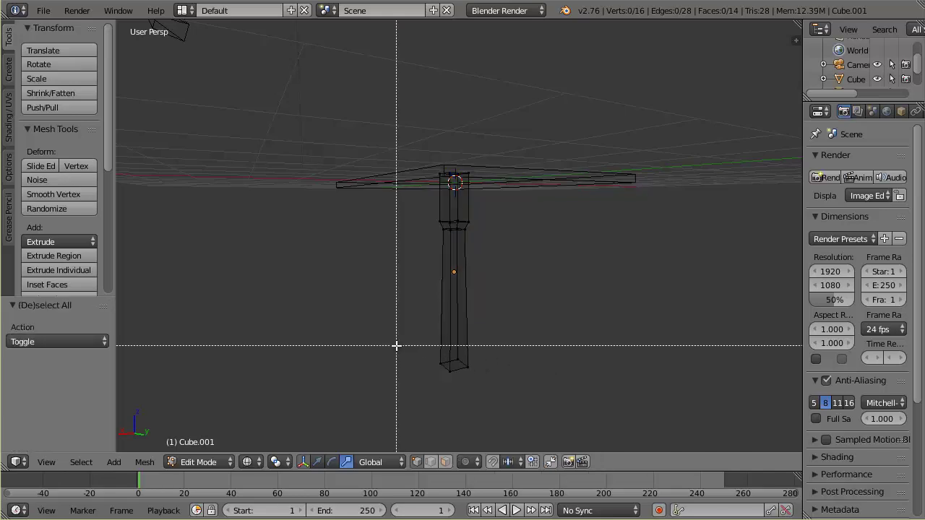
{"action": "left_click_drag", "start_coordinate": [390, 344], "coordinate": [571, 402]}
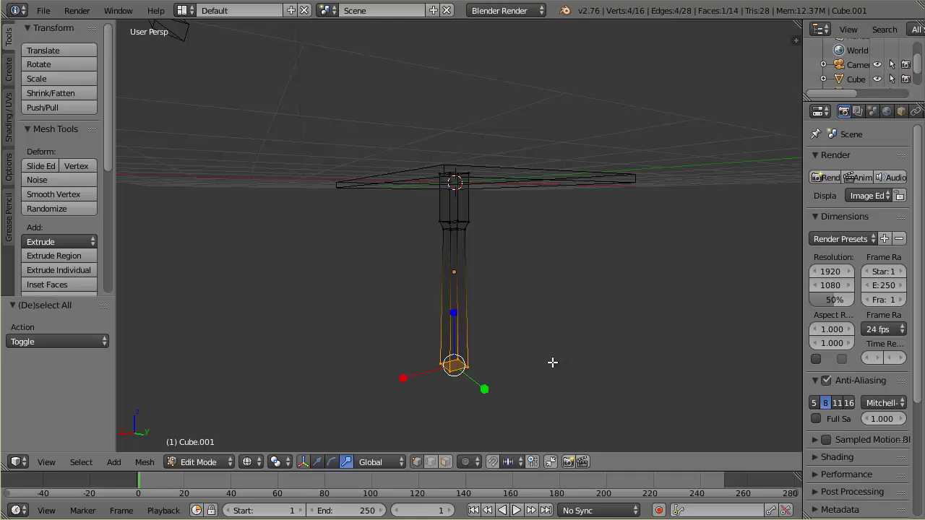
{"action": "key", "text": "KP_1"}
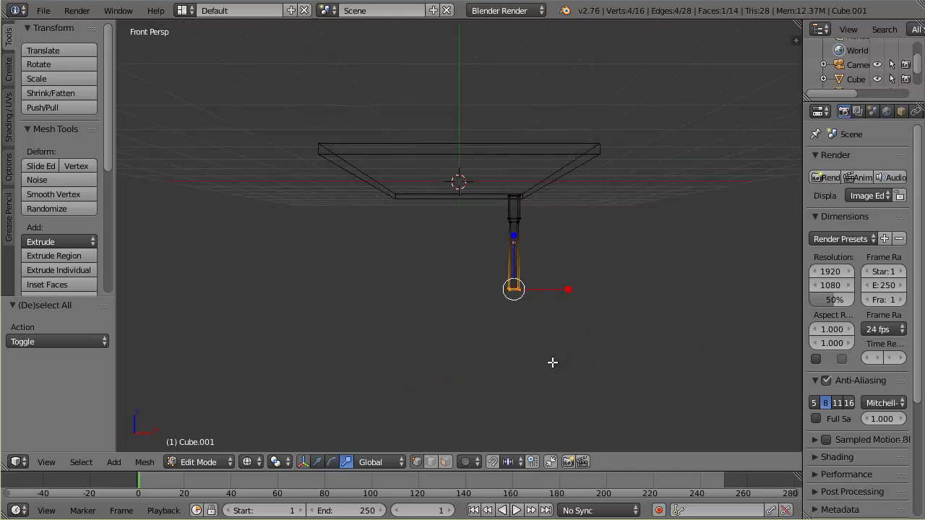
{"action": "key", "text": "KP_3"}
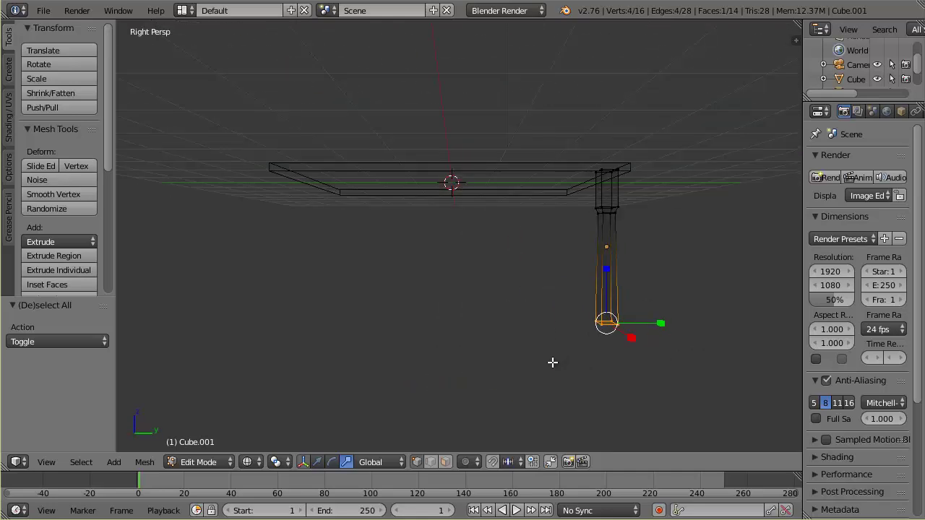
{"action": "key", "text": "KP_5"}
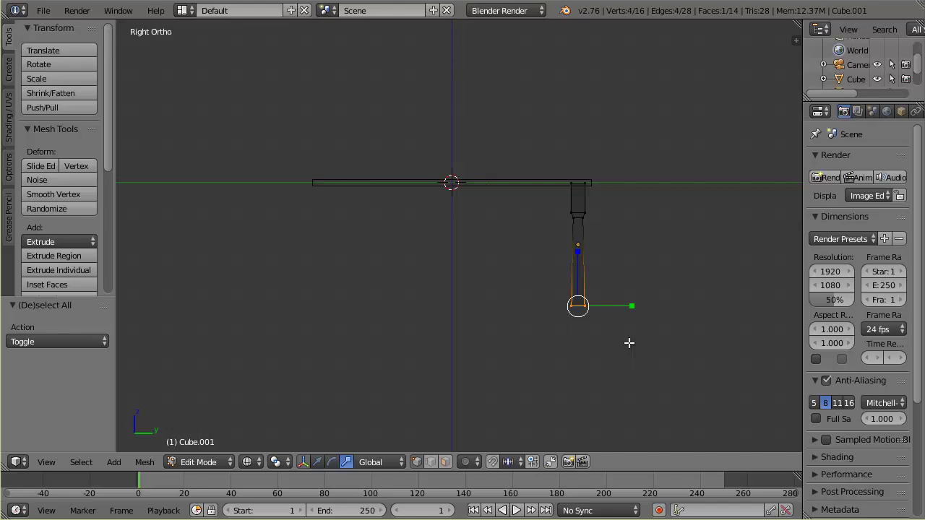
{"action": "key", "text": "KP_Decimal"}
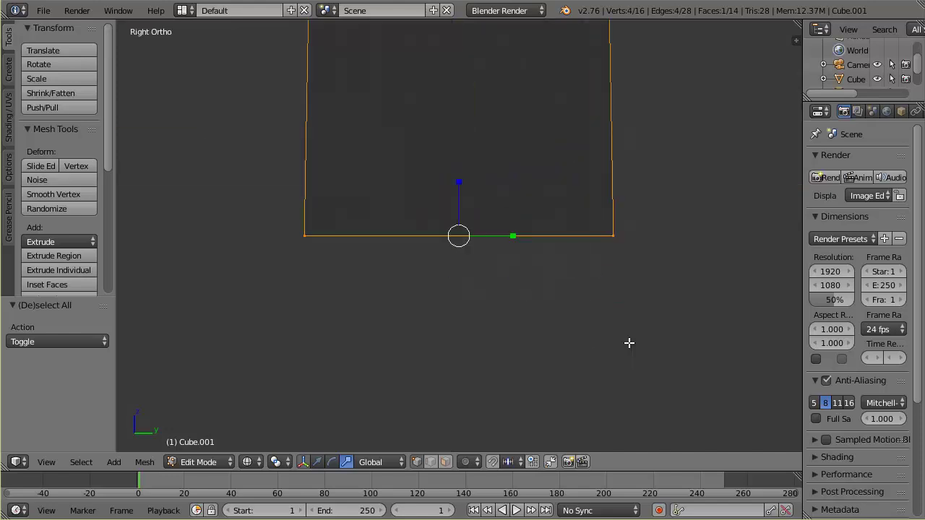
{"action": "scroll", "coordinate": [538, 181], "scroll_direction": "down", "scroll_amount": 8}
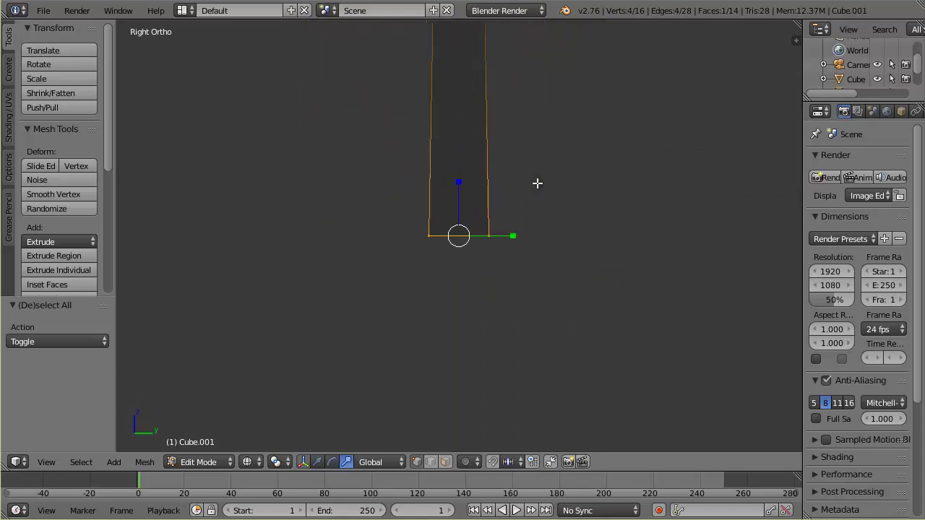
{"action": "scroll", "coordinate": [532, 164], "scroll_direction": "down", "scroll_amount": 3}
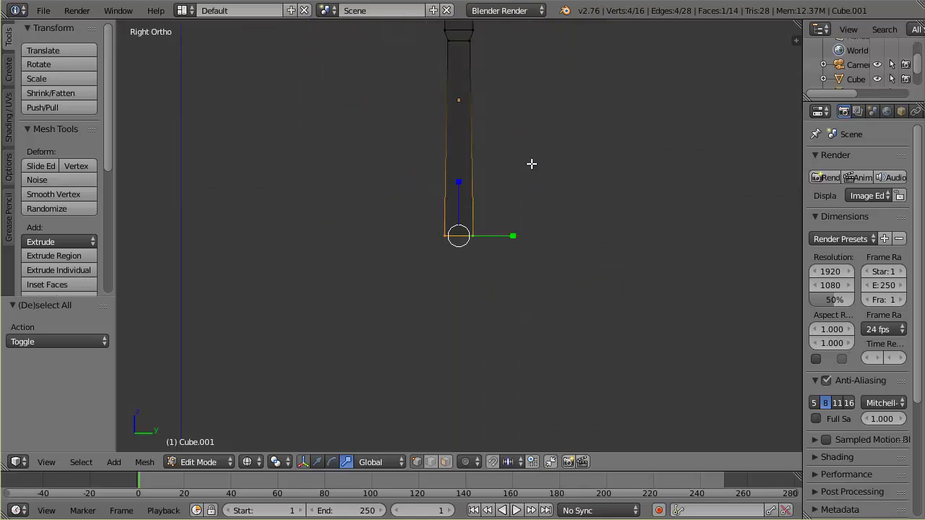
{"action": "scroll", "coordinate": [532, 164], "scroll_direction": "up", "scroll_amount": 1}
{"action": "middle_click_drag", "start_coordinate": [542, 157], "coordinate": [548, 276], "text": "shift"}
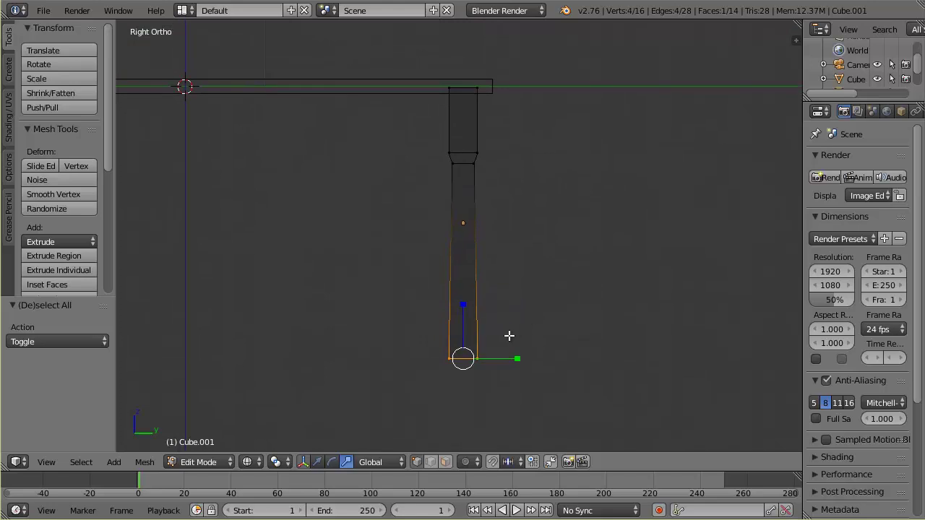
{"action": "scroll", "coordinate": [508, 335], "scroll_direction": "up", "scroll_amount": 1}
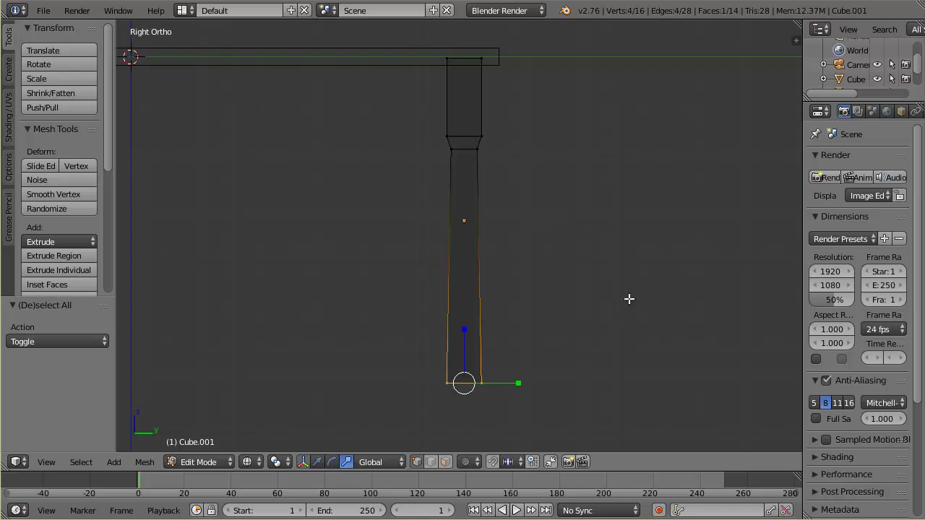
{"action": "key", "text": "s"}
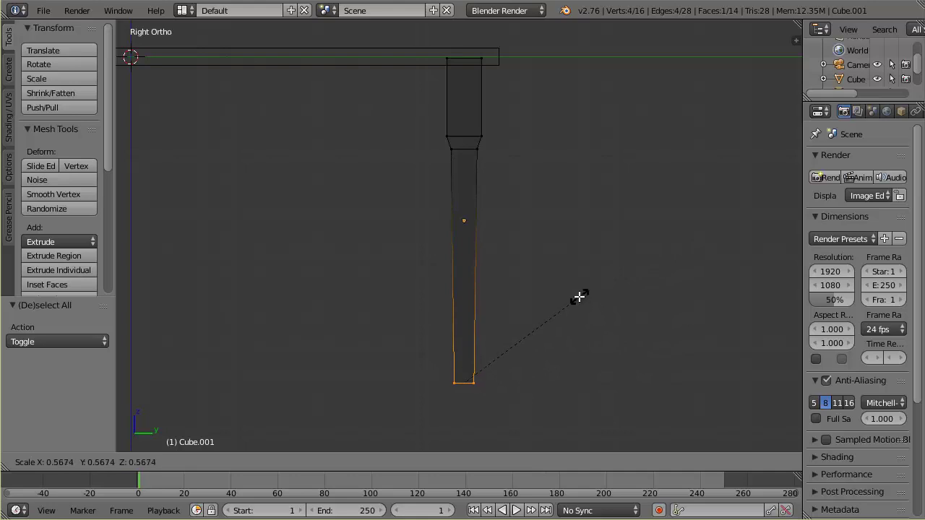
{"action": "left_click", "coordinate": [585, 293]}
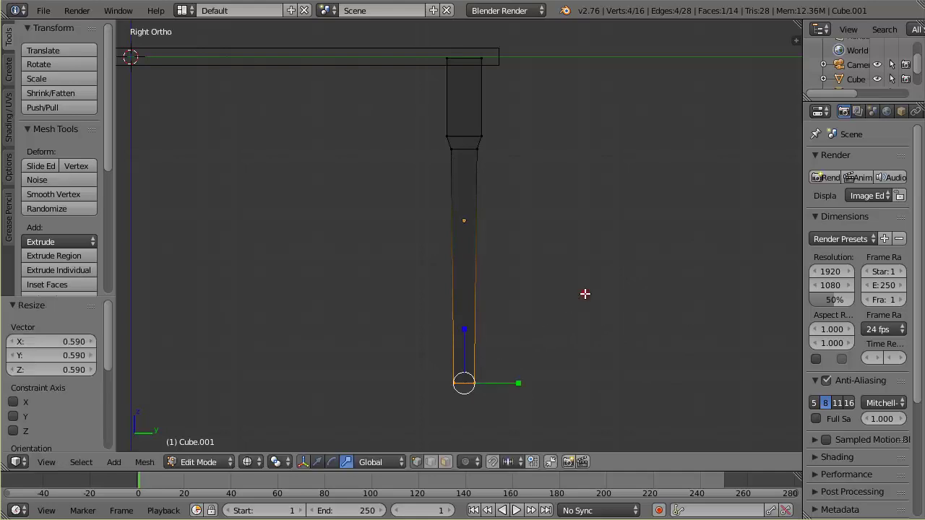
Restore perspective and solid shading, and return the leg to Object Mode
{"action": "middle_click_drag", "start_coordinate": [622, 289], "coordinate": [585, 298]}
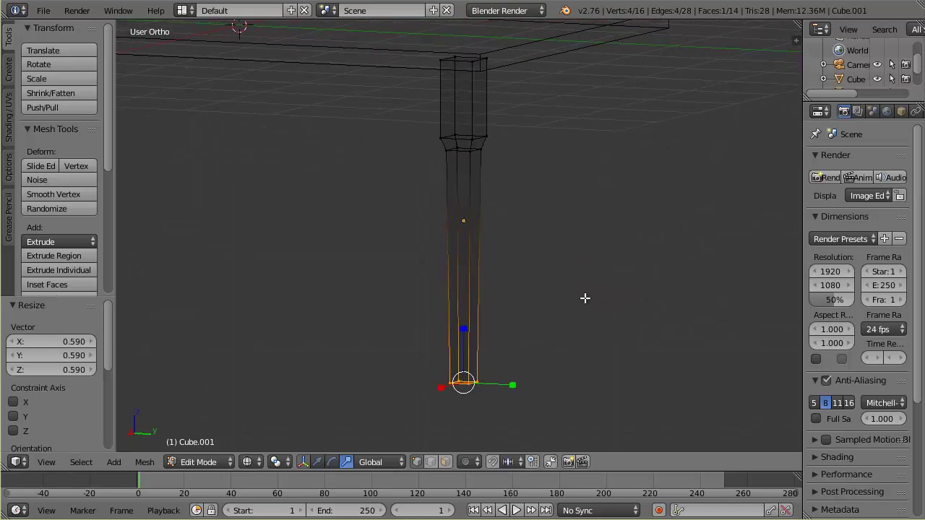
{"action": "key", "text": "KP_5"}
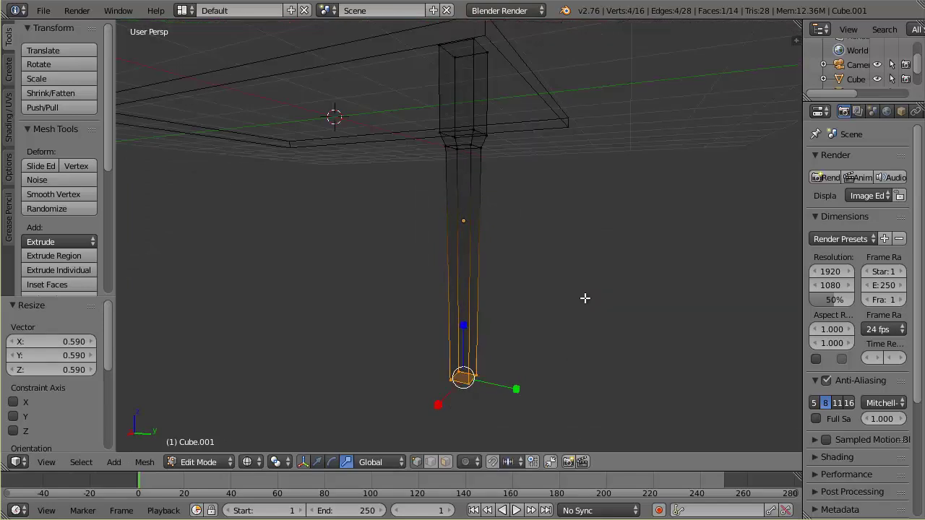
{"action": "key", "text": "z"}
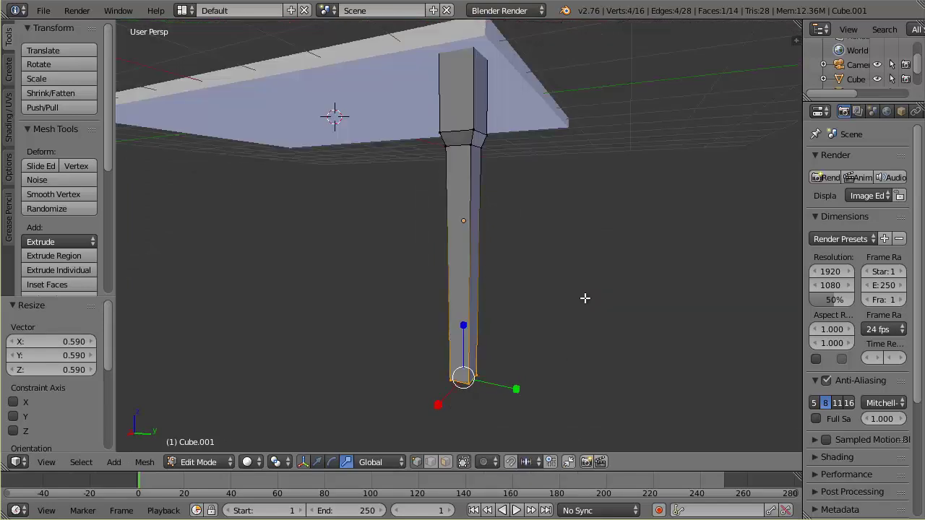
{"action": "key", "text": "Tab"}
Show the leg's material settings and switch the render engine to Cycles Render
{"action": "middle_click_drag", "start_coordinate": [420, 334], "coordinate": [522, 269]}
{"action": "scroll", "coordinate": [477, 263], "scroll_direction": "up", "scroll_amount": 3}
{"action": "scroll", "coordinate": [522, 266], "scroll_direction": "up", "scroll_amount": 2}
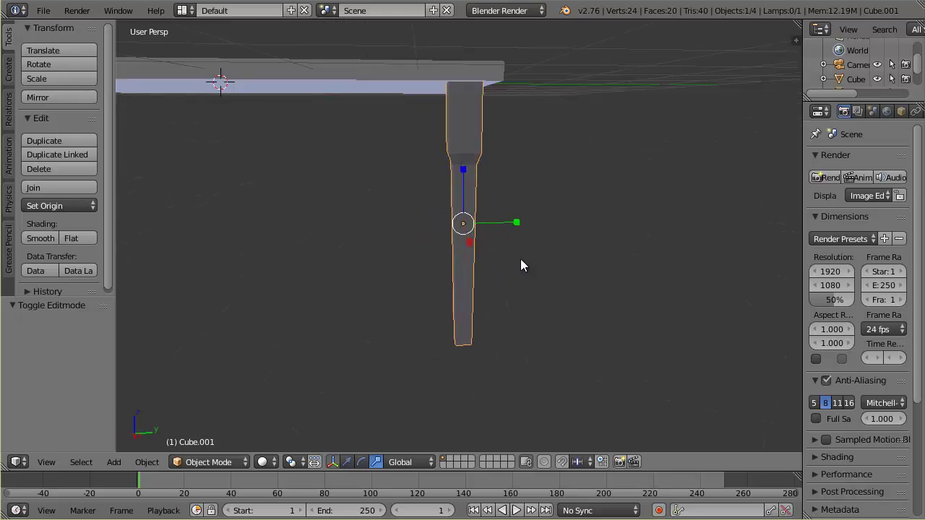
{"action": "middle_click_drag", "start_coordinate": [538, 215], "coordinate": [526, 229]}
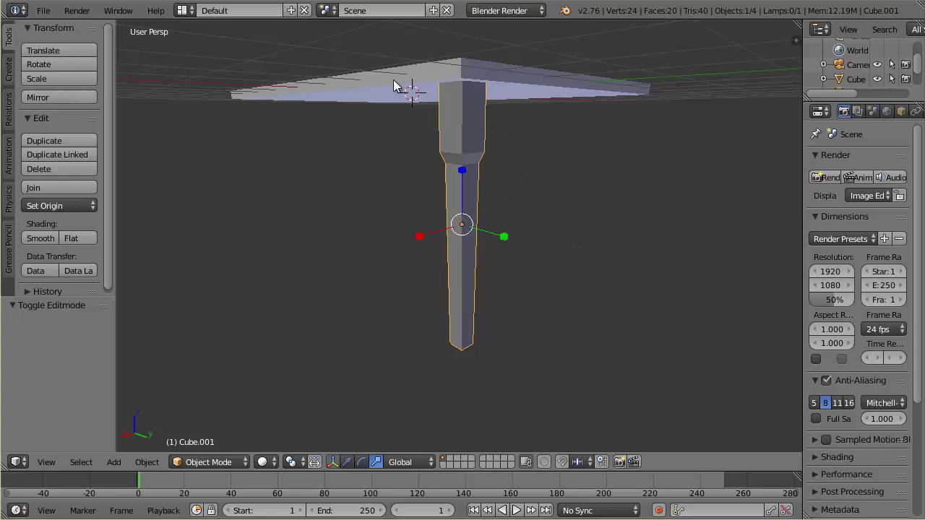
{"action": "middle_click_drag", "start_coordinate": [524, 209], "coordinate": [485, 192]}
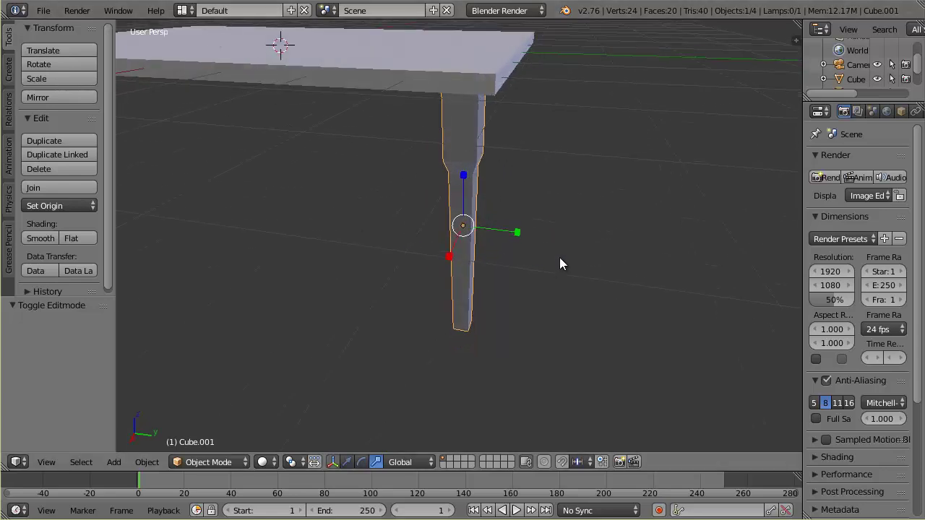
{"action": "middle_click_drag", "start_coordinate": [588, 210], "coordinate": [505, 204]}
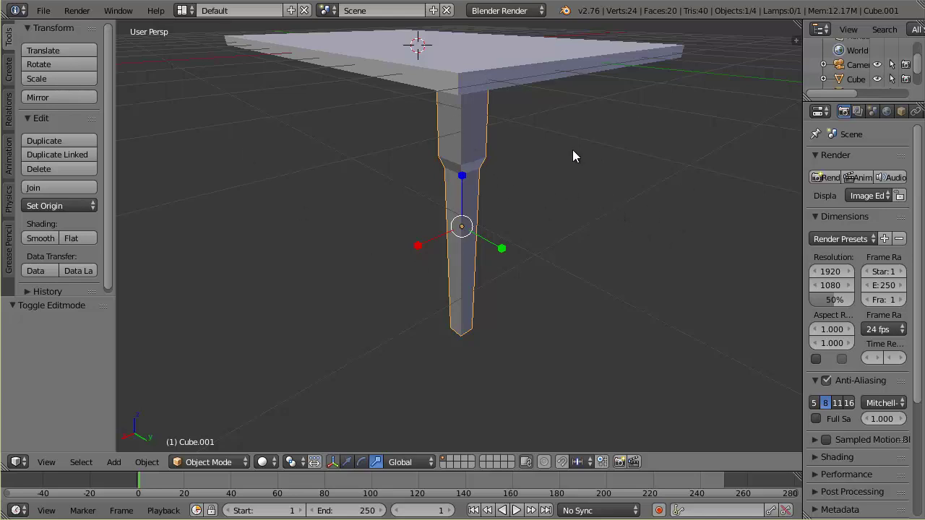
{"action": "scroll", "coordinate": [874, 111], "scroll_direction": "down", "scroll_amount": 3}
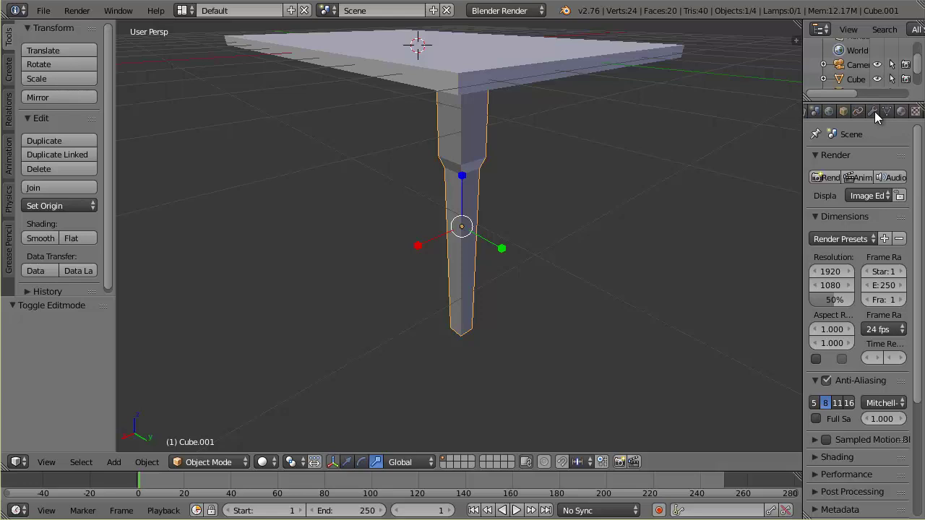
{"action": "left_click", "coordinate": [901, 112]}
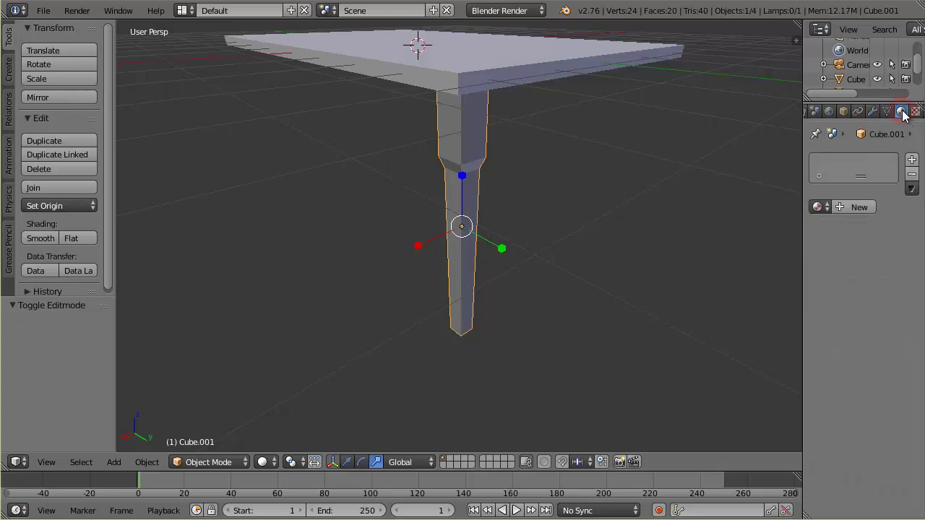
{"action": "left_click", "coordinate": [506, 10]}
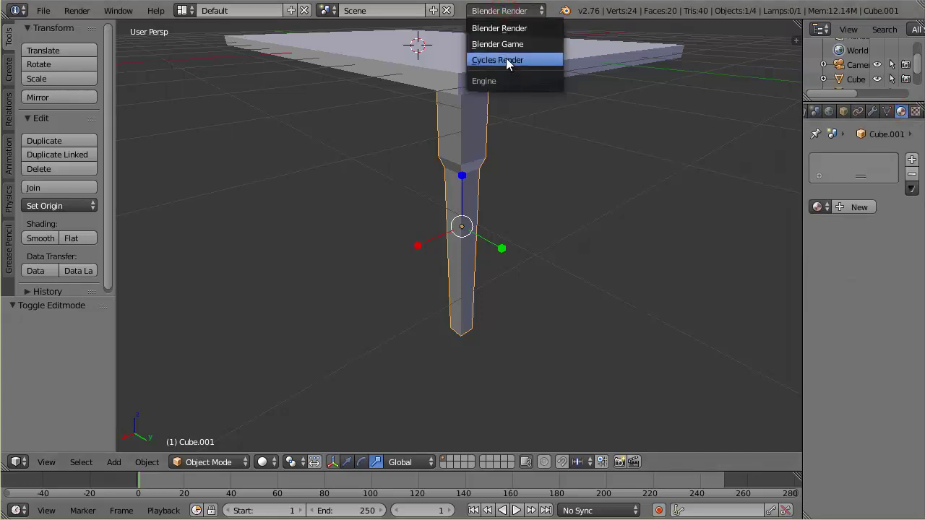
{"action": "left_click", "coordinate": [498, 58]}
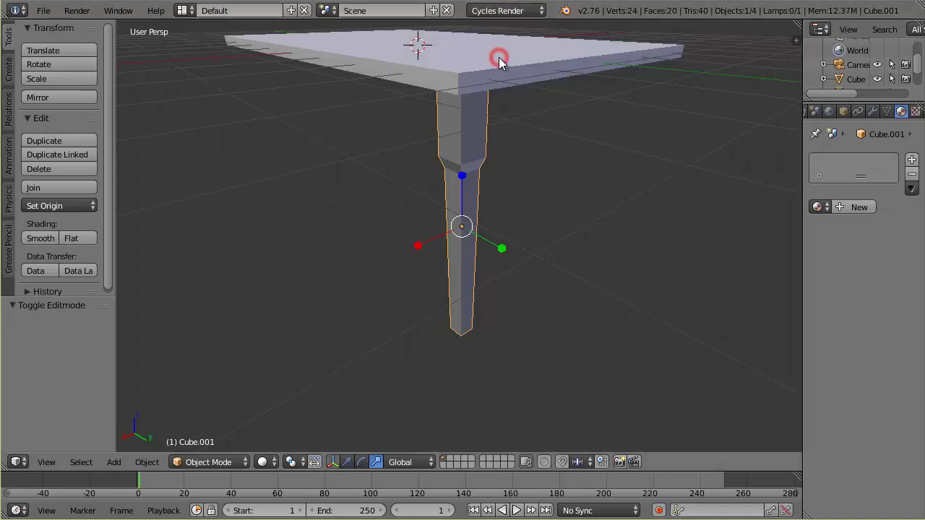
Create a new material for the leg and brighten its diffuse color to pure white
{"action": "left_click", "coordinate": [859, 207]}
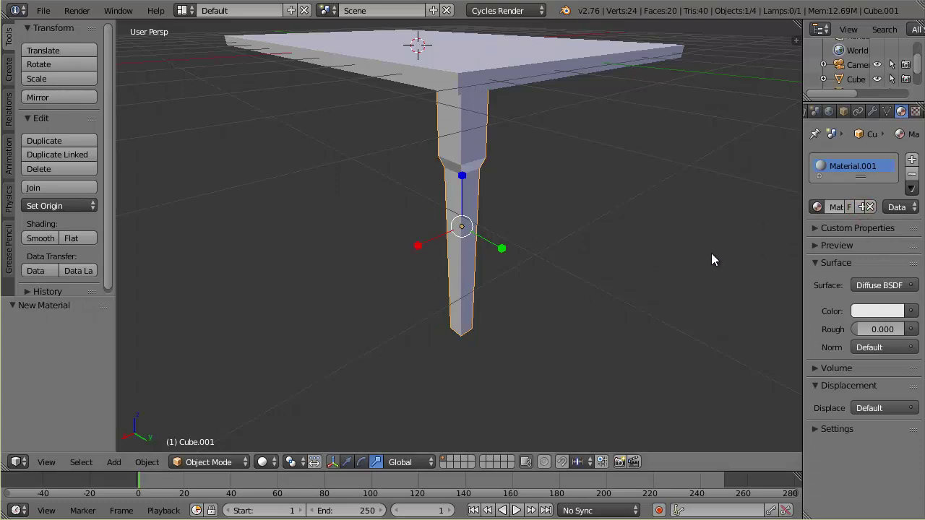
{"action": "left_click", "coordinate": [876, 311]}
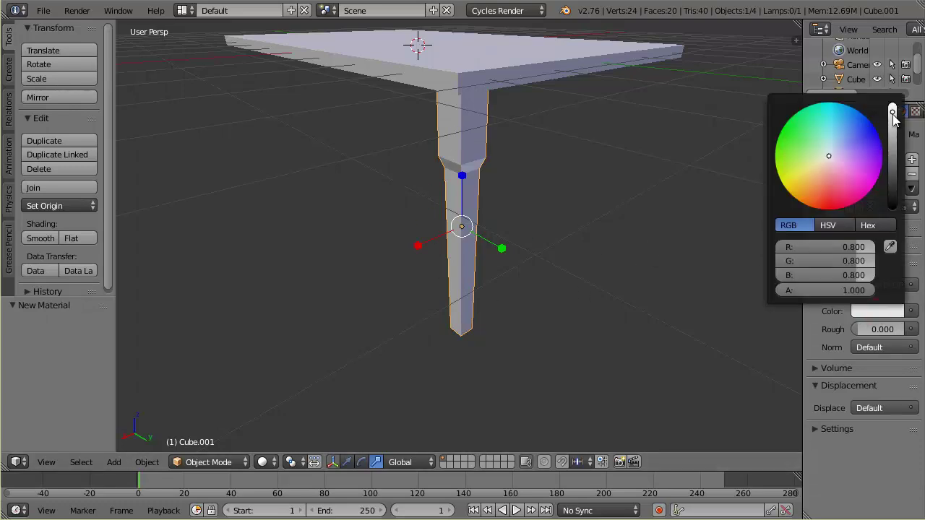
{"action": "left_click_drag", "start_coordinate": [894, 123], "coordinate": [899, 105]}
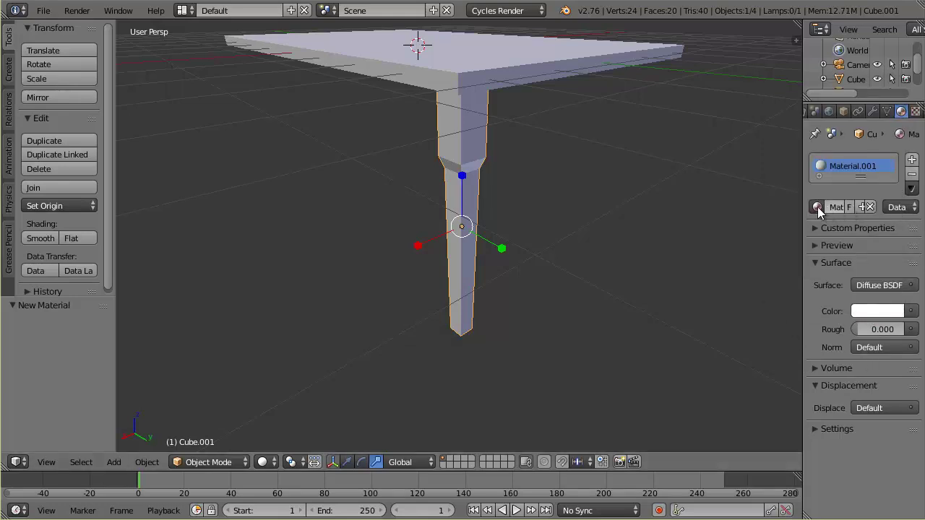
Widen the properties area and rename the leg's material to Leg
{"action": "left_click_drag", "start_coordinate": [802, 208], "coordinate": [739, 208]}
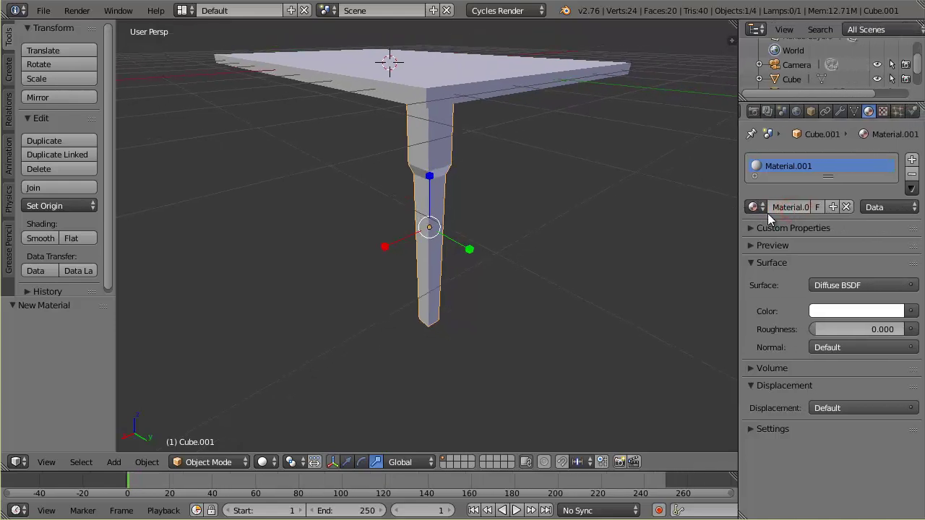
{"action": "left_click", "coordinate": [790, 207]}
{"action": "type", "text": "Leg"}
{"action": "key", "text": "Return"}
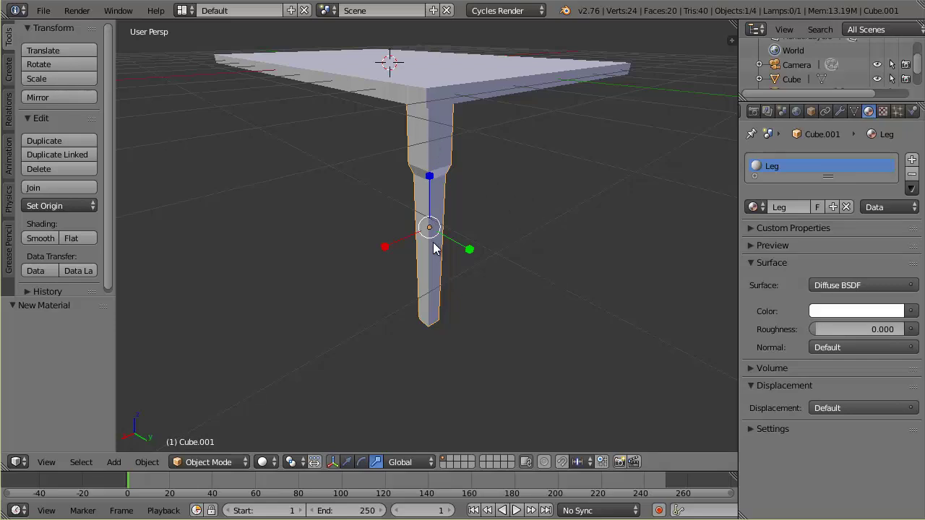
{"action": "scroll", "coordinate": [471, 222], "scroll_direction": "up", "scroll_amount": 2}
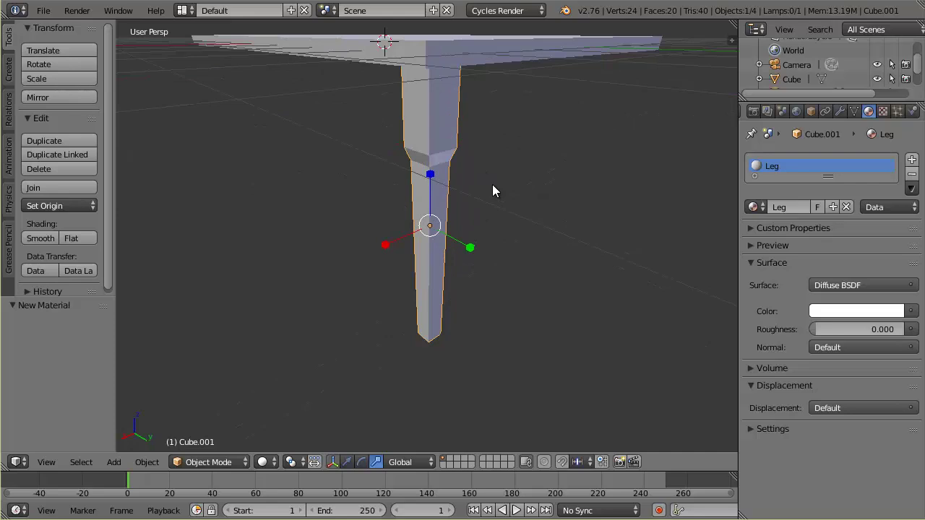
{"action": "middle_click_drag", "start_coordinate": [468, 179], "coordinate": [525, 170]}
{"action": "mouse_move", "coordinate": [427, 121]}
{"action": "middle_mouse_down"}
{"action": "mouse_move", "coordinate": [500, 143]}
{"action": "mouse_move", "coordinate": [443, 114]}
{"action": "middle_mouse_up"}
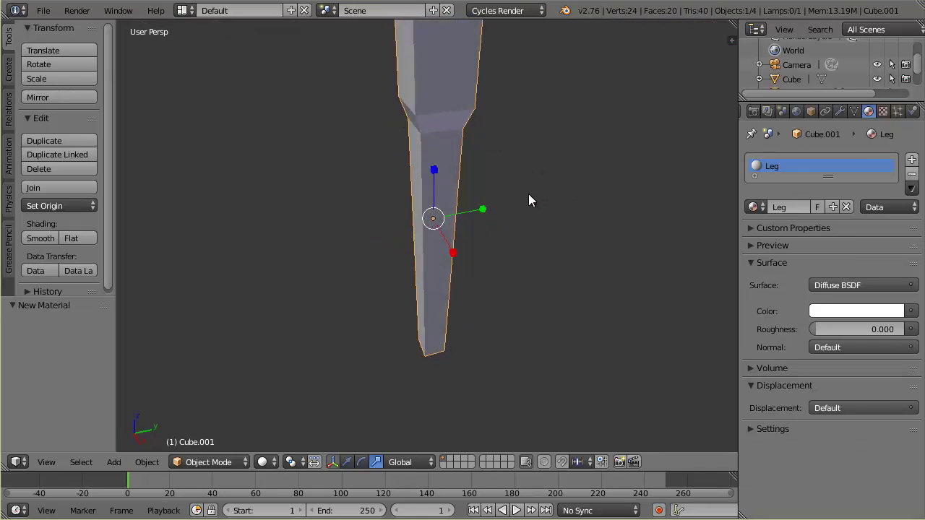
{"action": "middle_click_drag", "start_coordinate": [529, 199], "coordinate": [685, 180]}
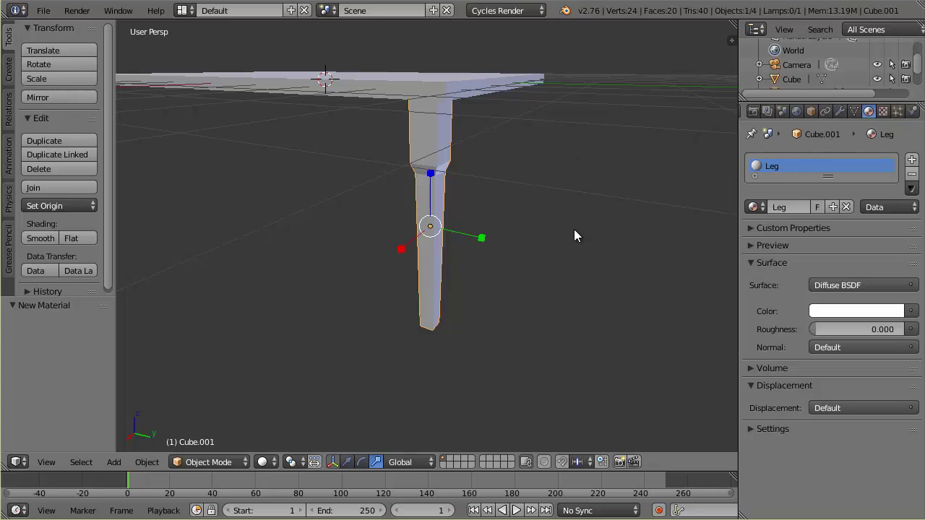
{"action": "left_click", "coordinate": [841, 110]}
{"action": "left_click", "coordinate": [785, 162]}
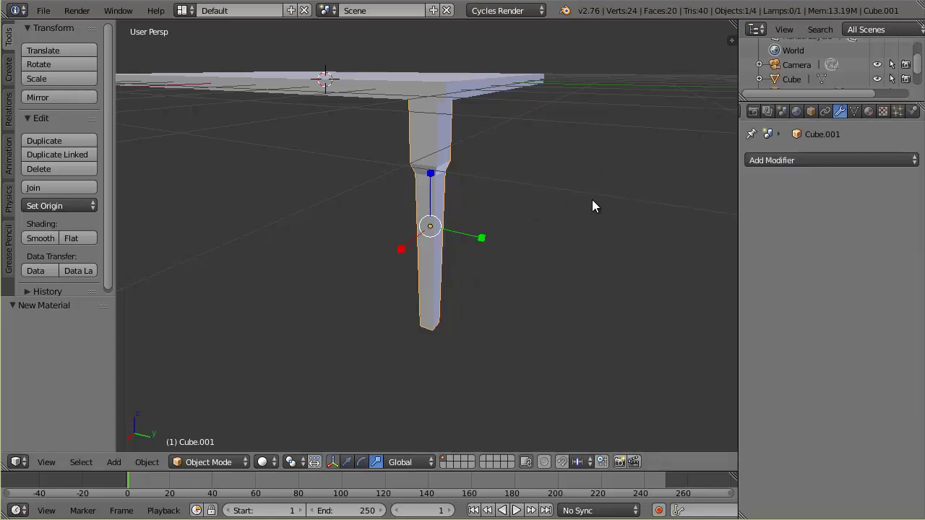
{"action": "left_click", "coordinate": [753, 111]}
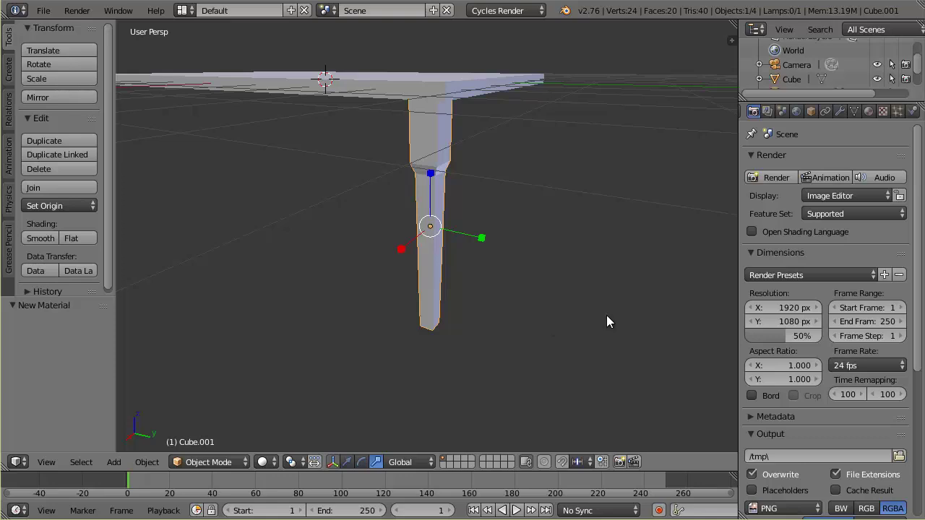
Add a level 3 subdivision surface to the leg and shade it smooth
{"action": "key", "text": "ctrl+3"}
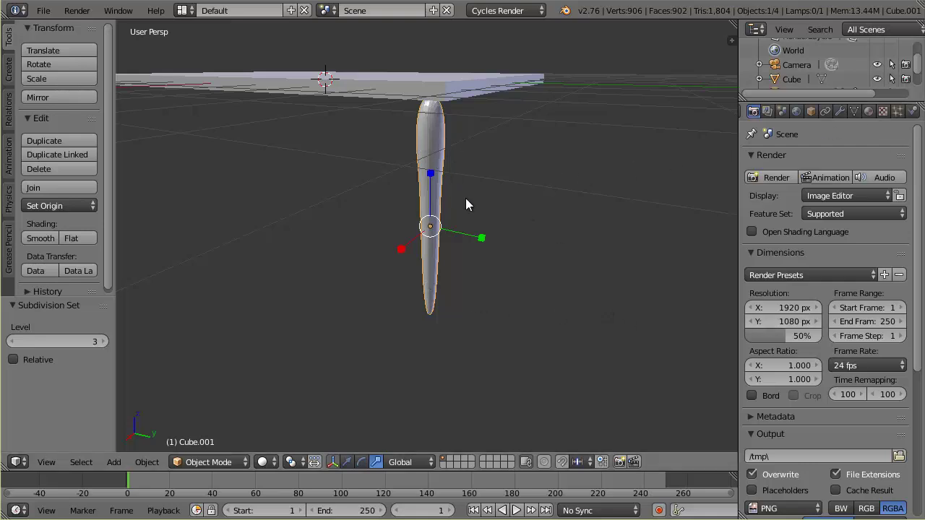
{"action": "left_click", "coordinate": [36, 235]}
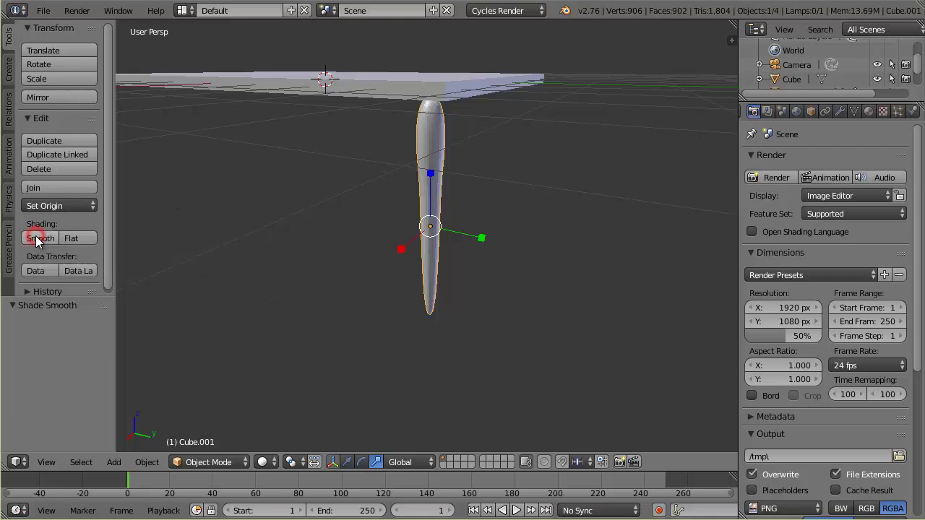
{"action": "middle_click_drag", "start_coordinate": [424, 141], "coordinate": [473, 239]}
{"action": "scroll", "coordinate": [470, 237], "scroll_direction": "up", "scroll_amount": 3}
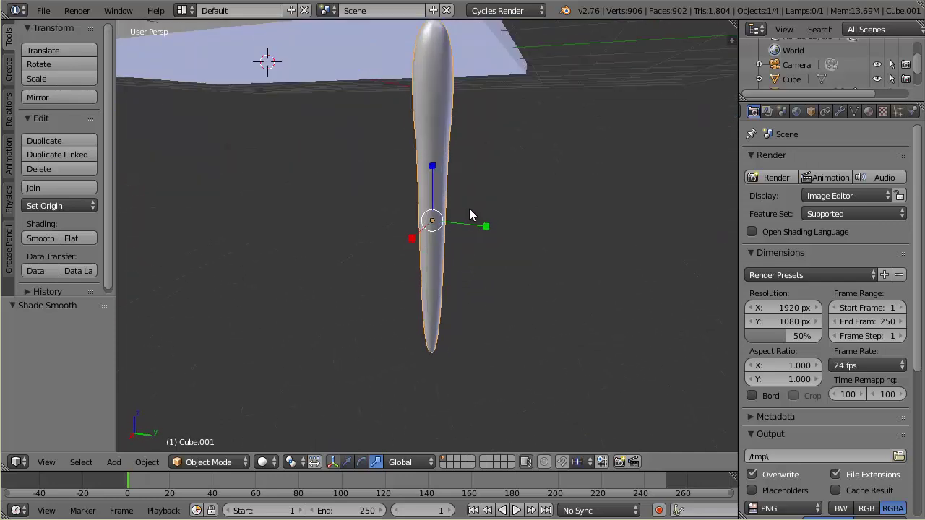
{"action": "middle_click_drag", "start_coordinate": [498, 182], "coordinate": [496, 232]}
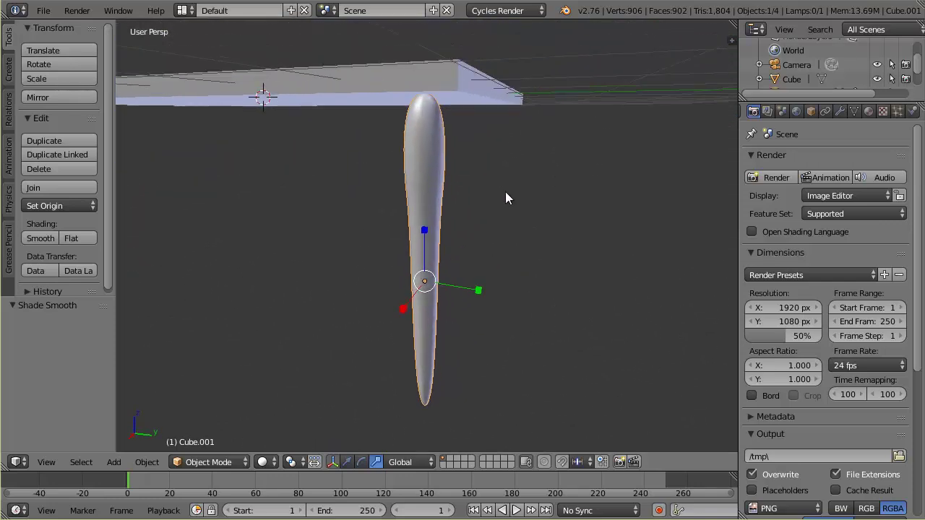
Add a horizontal loop cut to the leg's lower section in Edit Mode and slide it down to the foot
{"action": "key", "text": "Tab"}
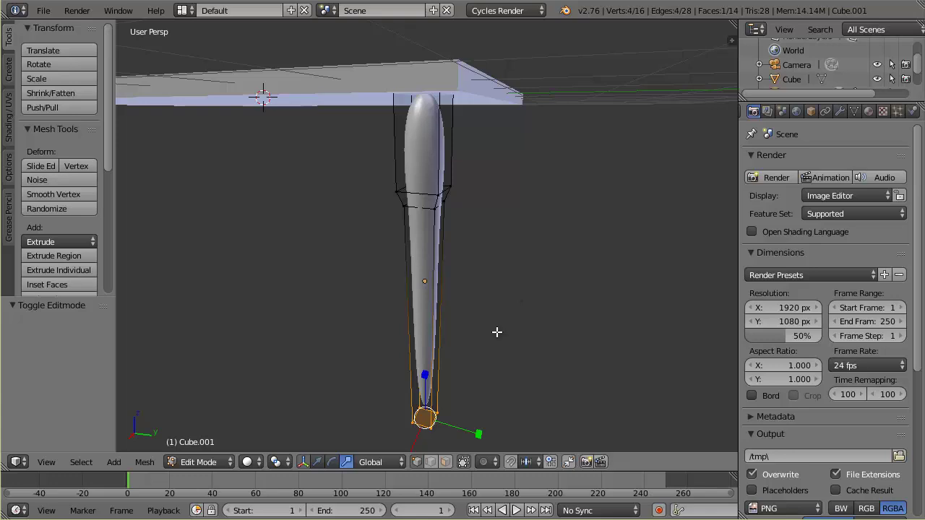
{"action": "key", "text": "ctrl+r"}
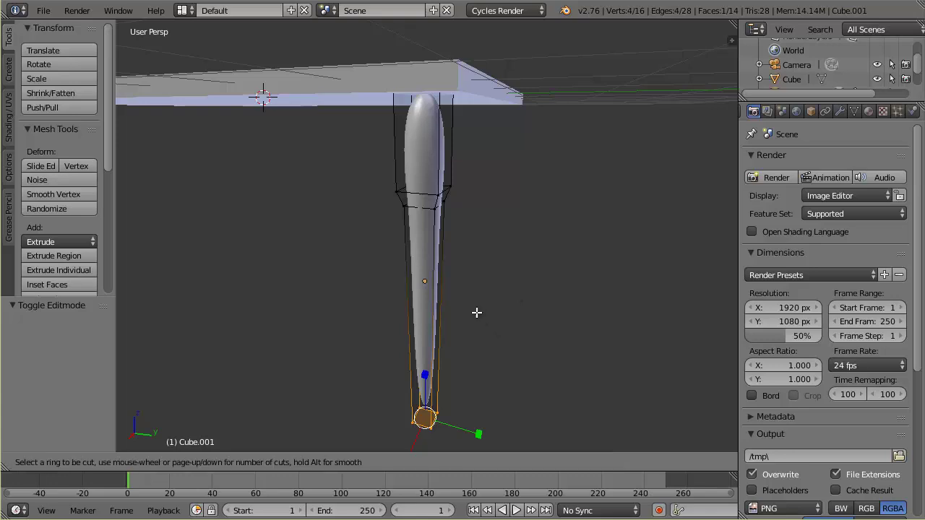
{"action": "left_click", "coordinate": [416, 320]}
{"action": "left_click", "coordinate": [416, 438]}
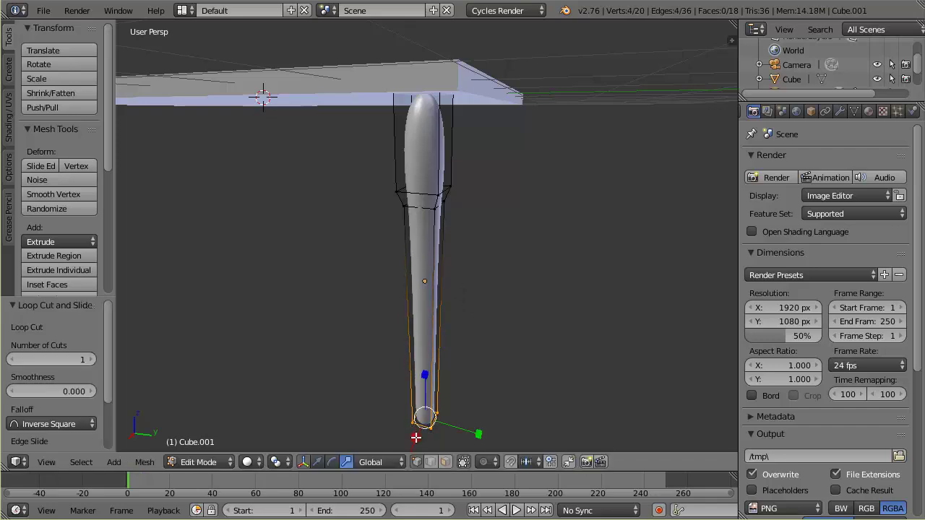
Add a loop cut to the leg's upper block, slide it up against the tabletop, and return to Object Mode
{"action": "key", "text": "ctrl+r"}
{"action": "left_click", "coordinate": [441, 154]}
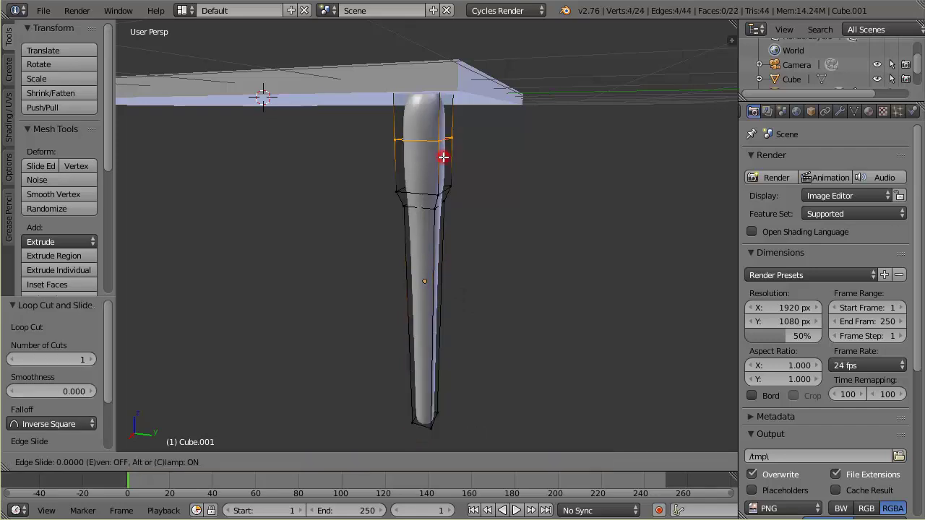
{"action": "left_click", "coordinate": [445, 85]}
{"action": "key", "text": "Tab"}
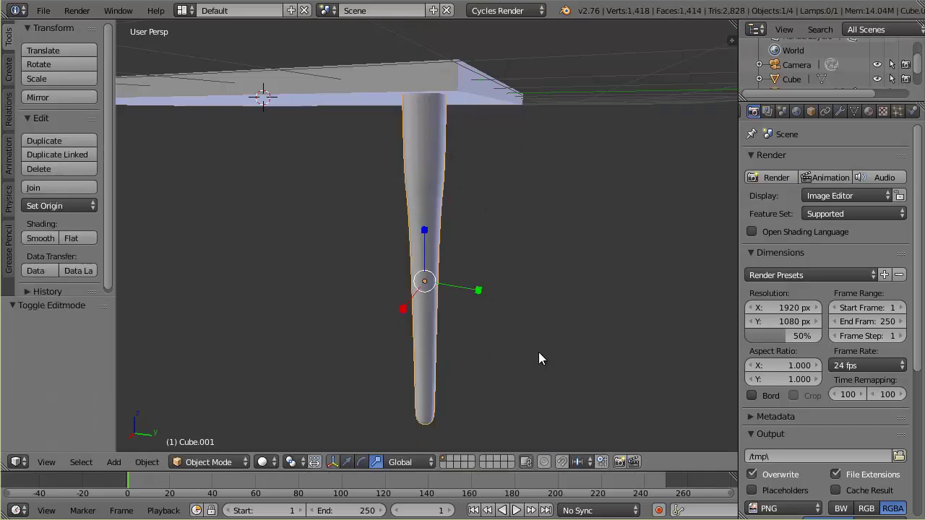
Add another loop cut to the leg's upper block and slide it down to just above the step
{"action": "key", "text": "Tab"}
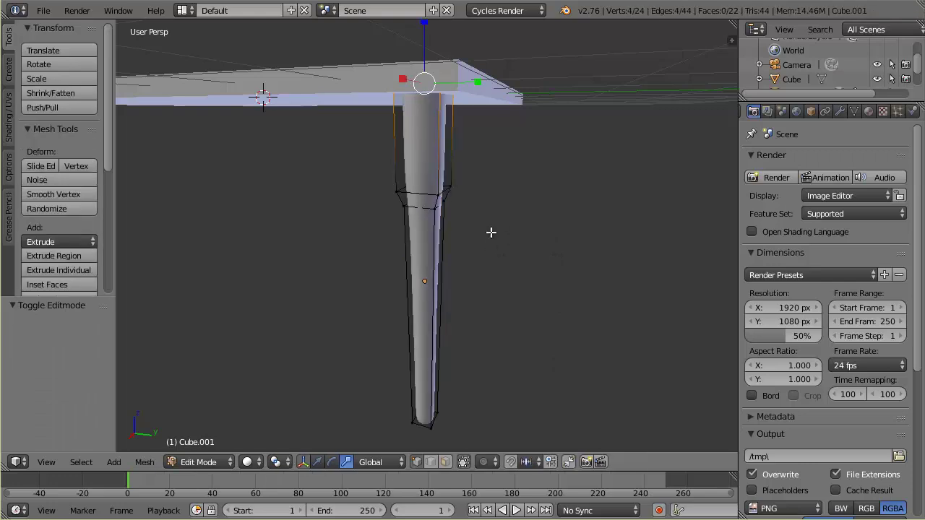
{"action": "key", "text": "ctrl+r"}
{"action": "left_click", "coordinate": [440, 143]}
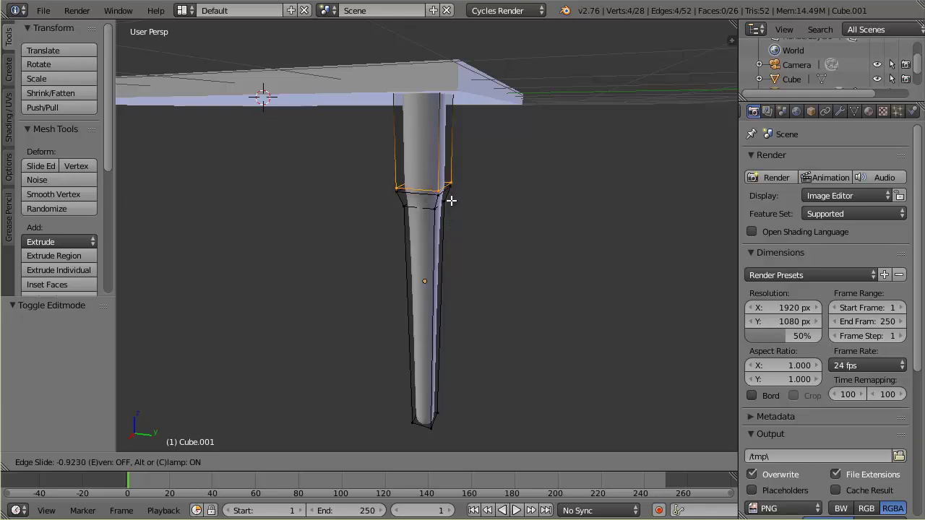
{"action": "left_click", "coordinate": [451, 201]}
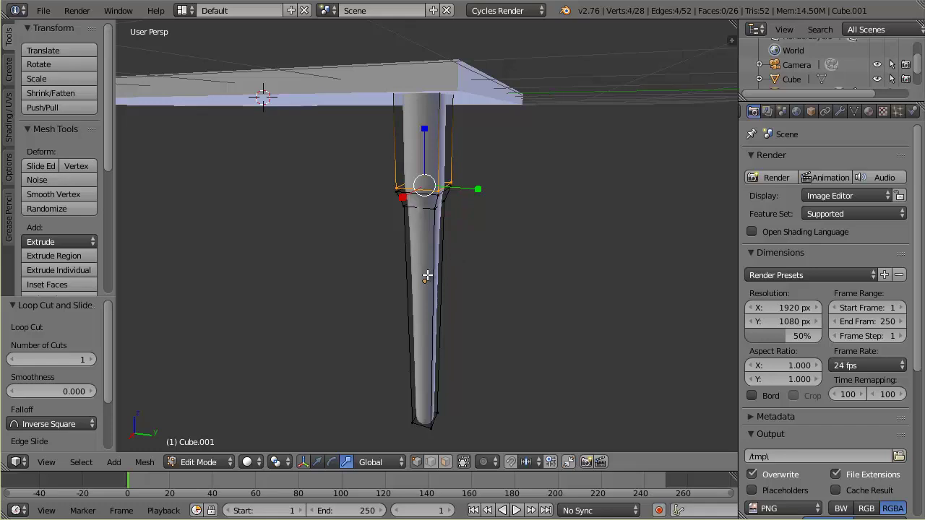
Add a loop cut to the leg's lower section, slide it up to just beneath the step, and inspect the leg in Object Mode
{"action": "key", "text": "ctrl+r"}
{"action": "left_click", "coordinate": [432, 306]}
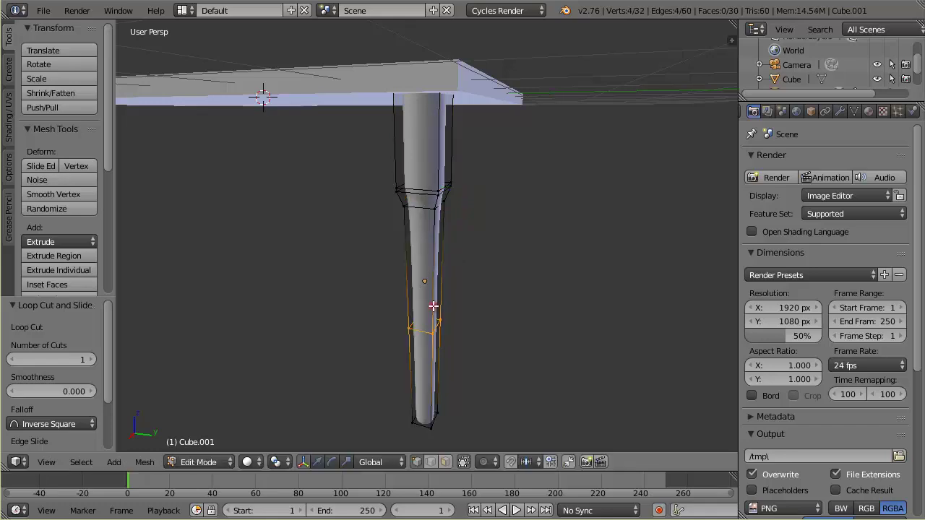
{"action": "left_click", "coordinate": [441, 199]}
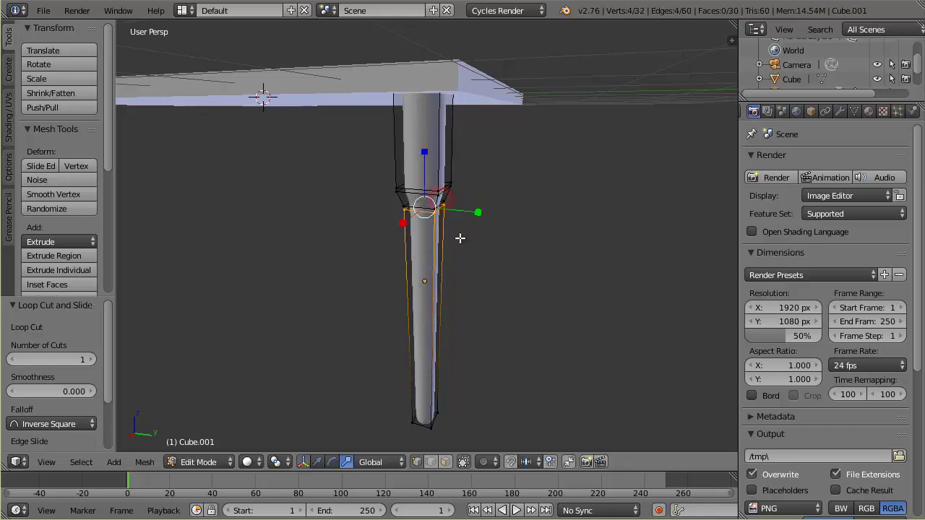
{"action": "key", "text": "Tab"}
{"action": "middle_click_drag", "start_coordinate": [427, 205], "coordinate": [513, 252]}
In wireframe top orthographic view of the leg in Edit Mode, add a lengthwise loop cut and slide it fully against the +X side
{"action": "key", "text": "Tab"}
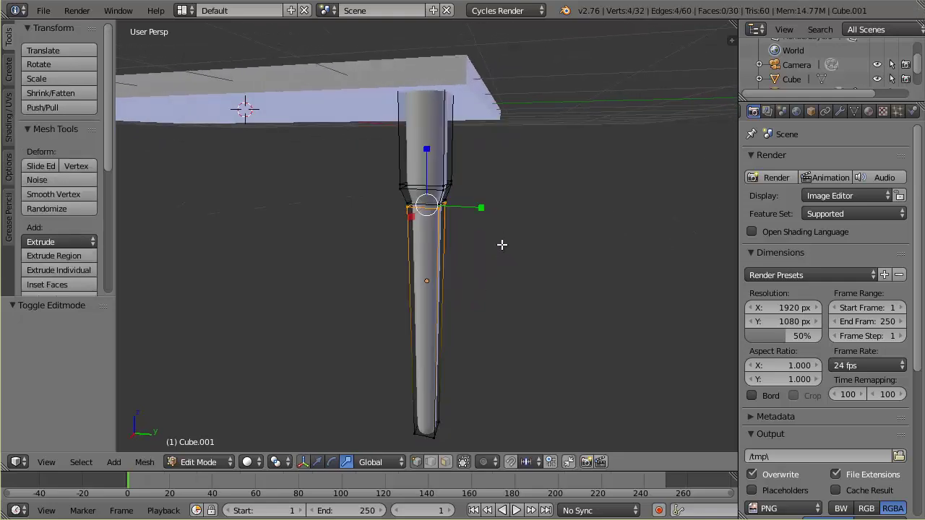
{"action": "key", "text": "KP_7"}
{"action": "key", "text": "z"}
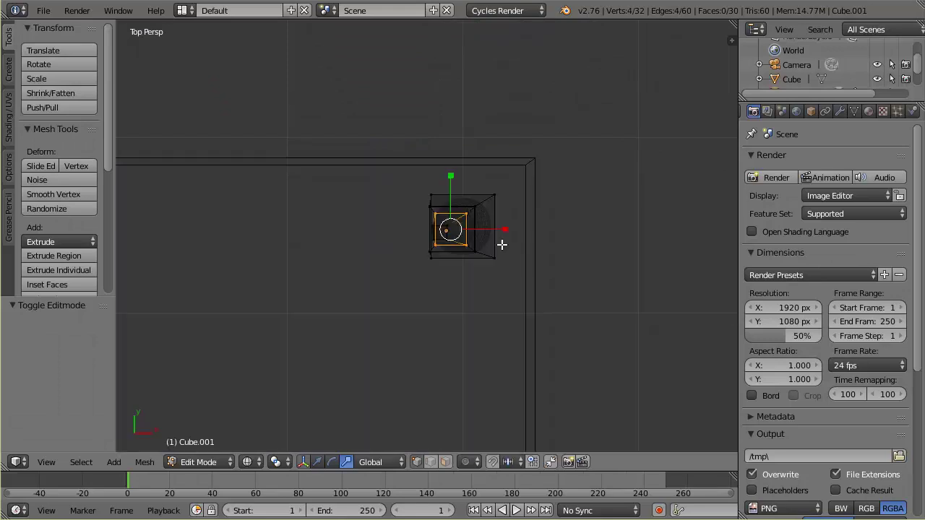
{"action": "key", "text": "KP_5"}
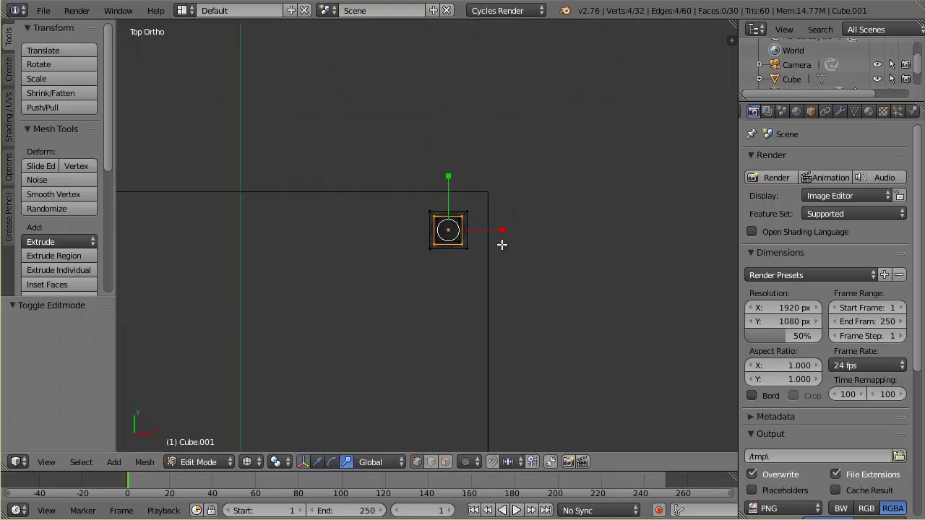
{"action": "scroll", "coordinate": [467, 263], "scroll_direction": "up", "scroll_amount": 5}
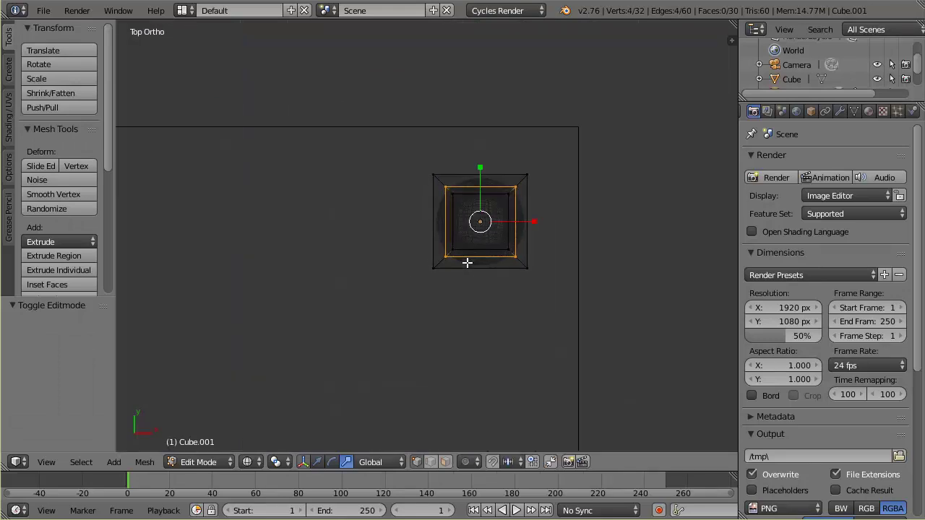
{"action": "scroll", "coordinate": [457, 320], "scroll_direction": "down", "scroll_amount": 1}
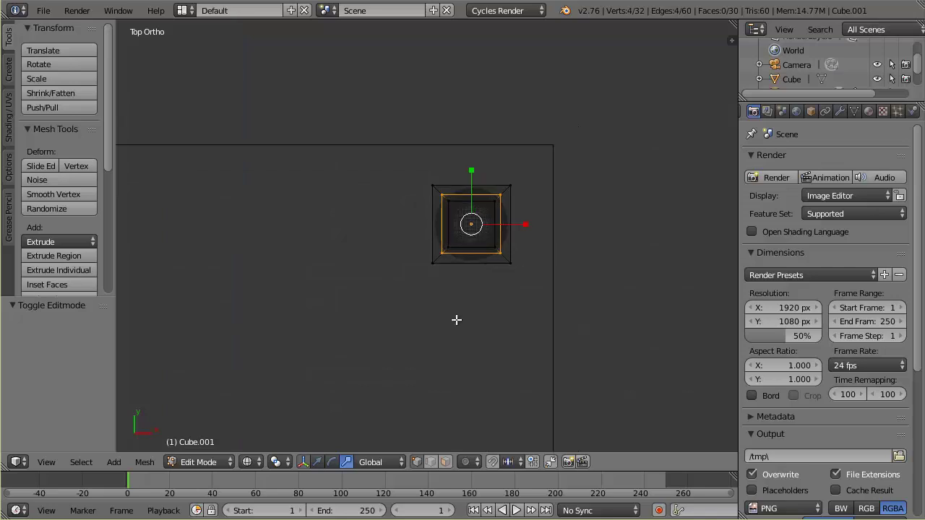
{"action": "key", "text": "KP_Decimal"}
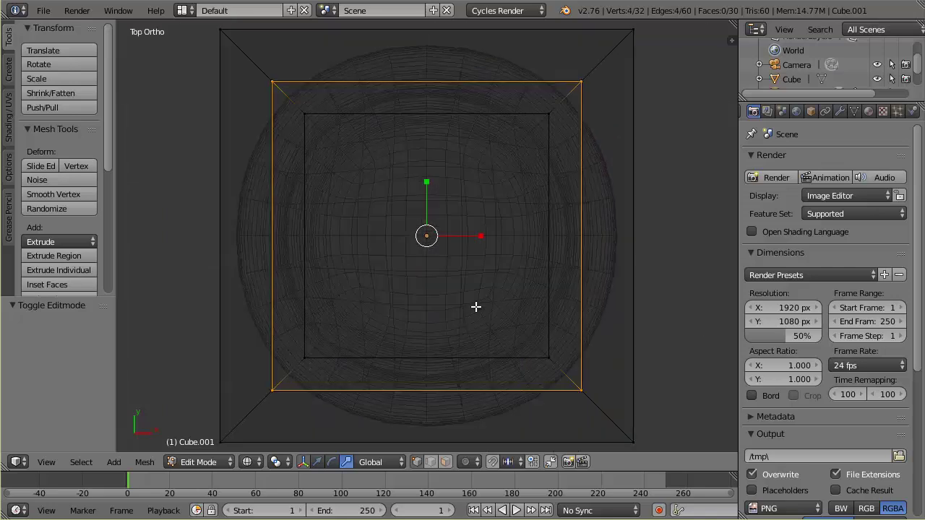
{"action": "scroll", "coordinate": [456, 320], "scroll_direction": "down", "scroll_amount": 2}
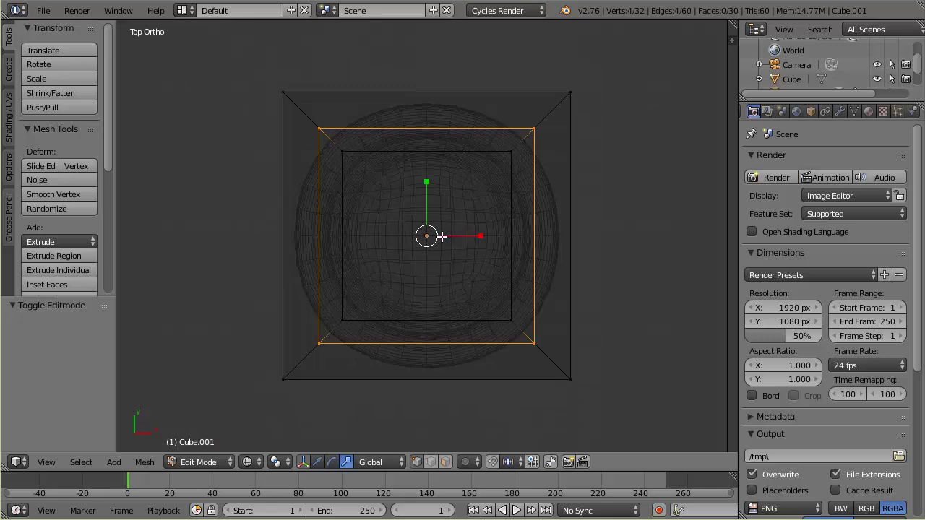
{"action": "key", "text": "ctrl+r"}
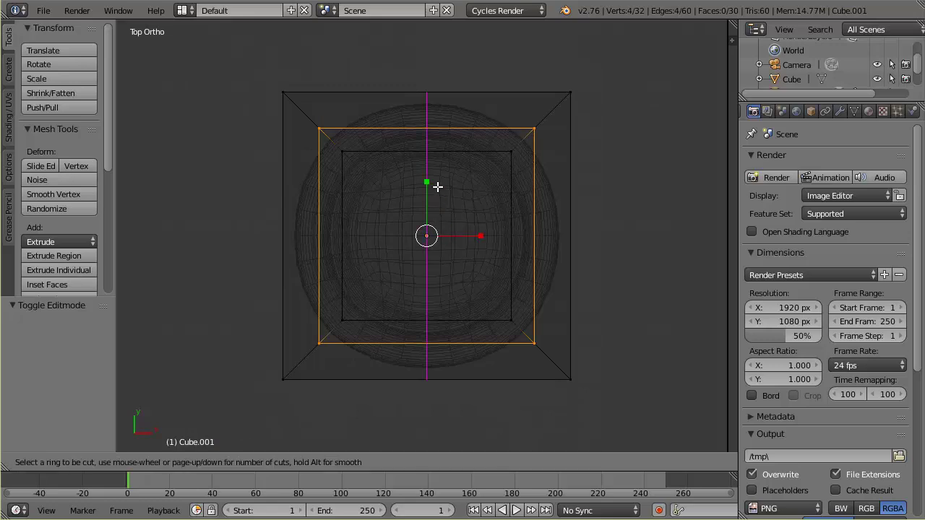
{"action": "left_click", "coordinate": [437, 187]}
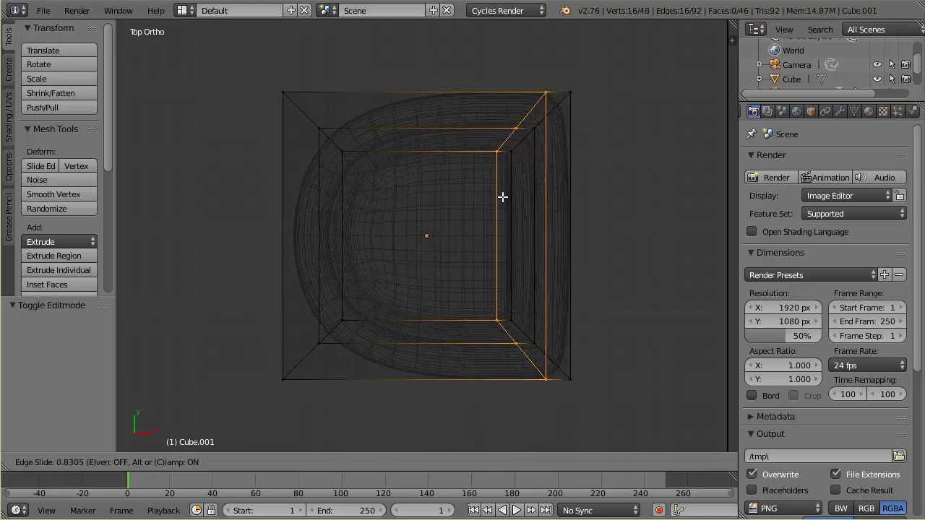
{"action": "left_click", "coordinate": [536, 198]}
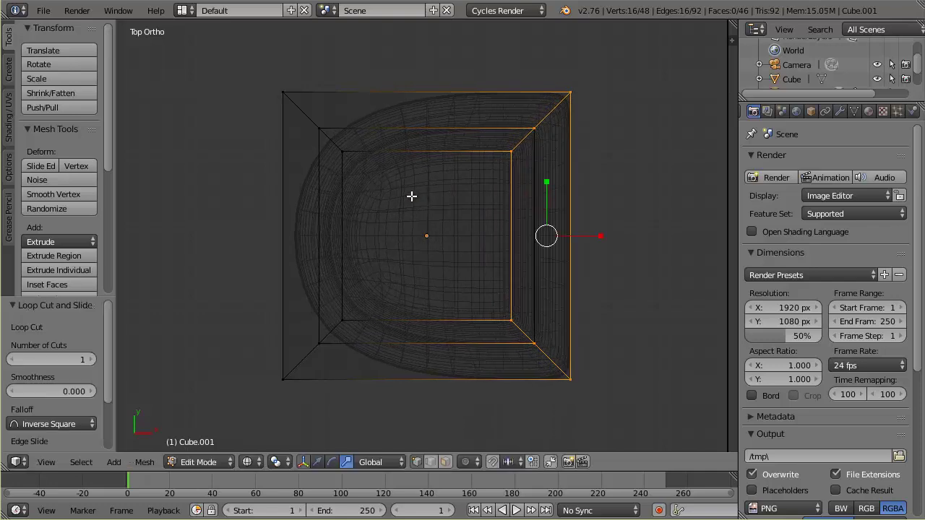
Add a second lengthwise loop cut, slide it fully against the leg's -X side, and inspect the leg in solid Object Mode
{"action": "key", "text": "ctrl+r"}
{"action": "left_click", "coordinate": [412, 196]}
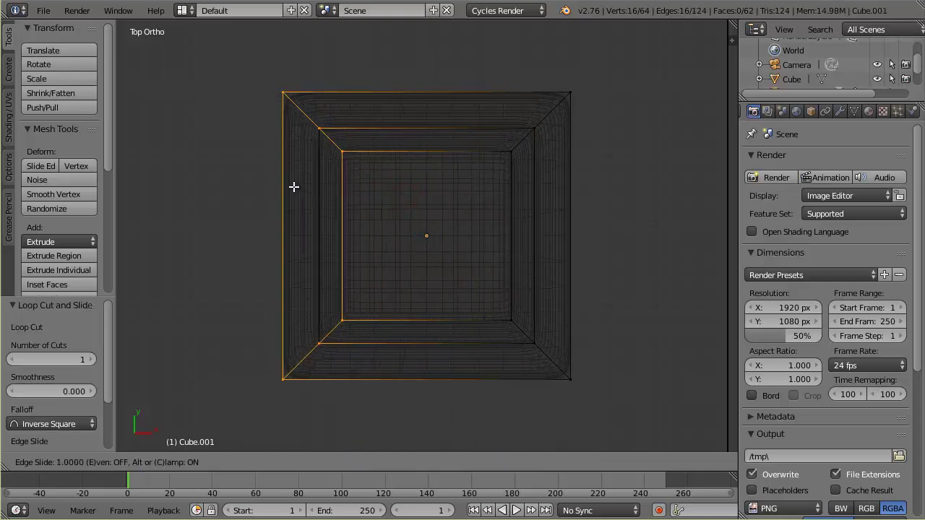
{"action": "left_click", "coordinate": [292, 187]}
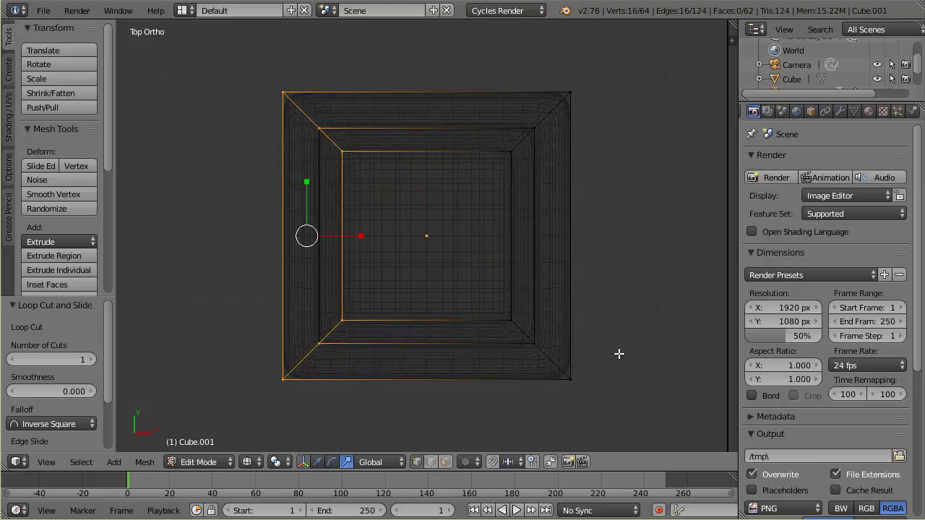
{"action": "middle_click_drag", "start_coordinate": [605, 335], "coordinate": [513, 298]}
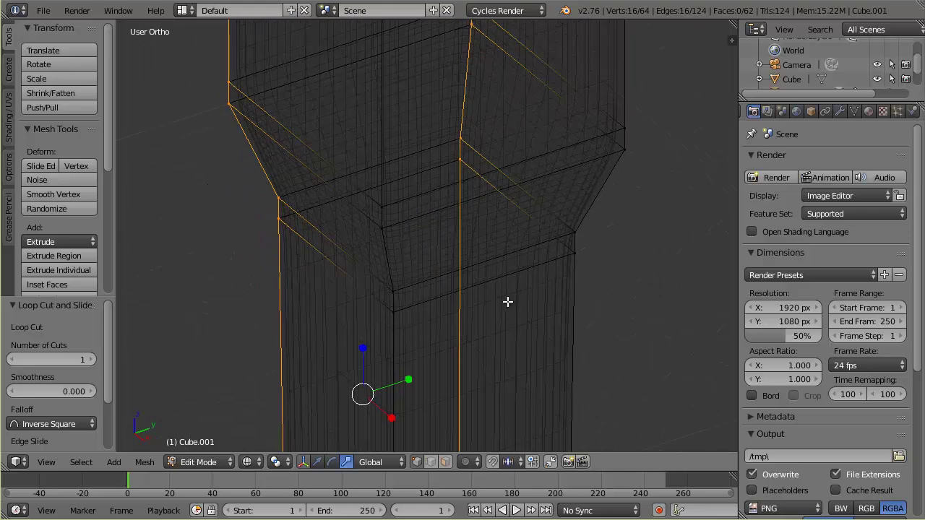
{"action": "key", "text": "Tab"}
{"action": "key", "text": "z"}
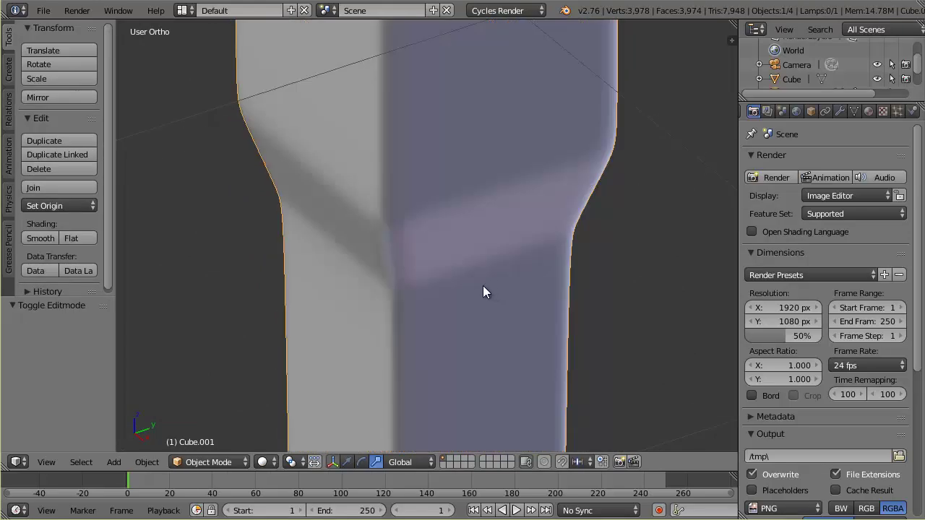
{"action": "scroll", "coordinate": [482, 288], "scroll_direction": "down", "scroll_amount": 8}
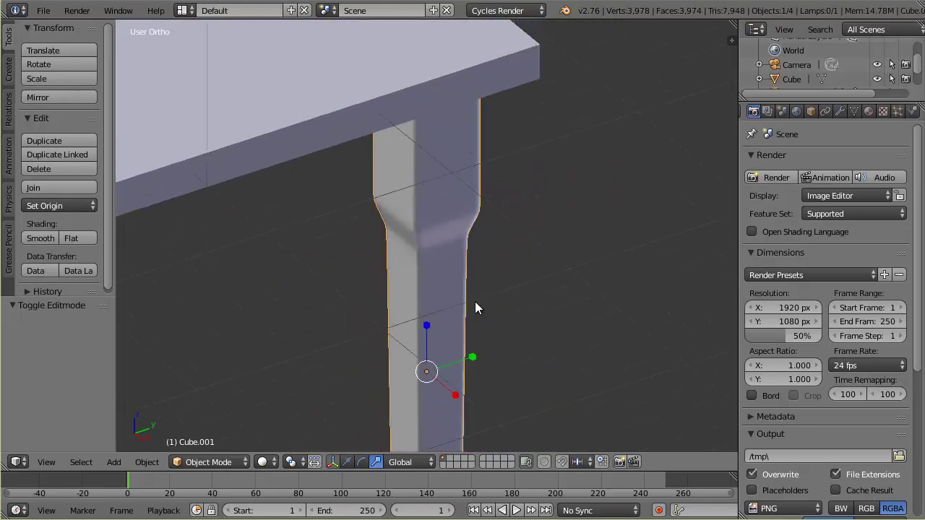
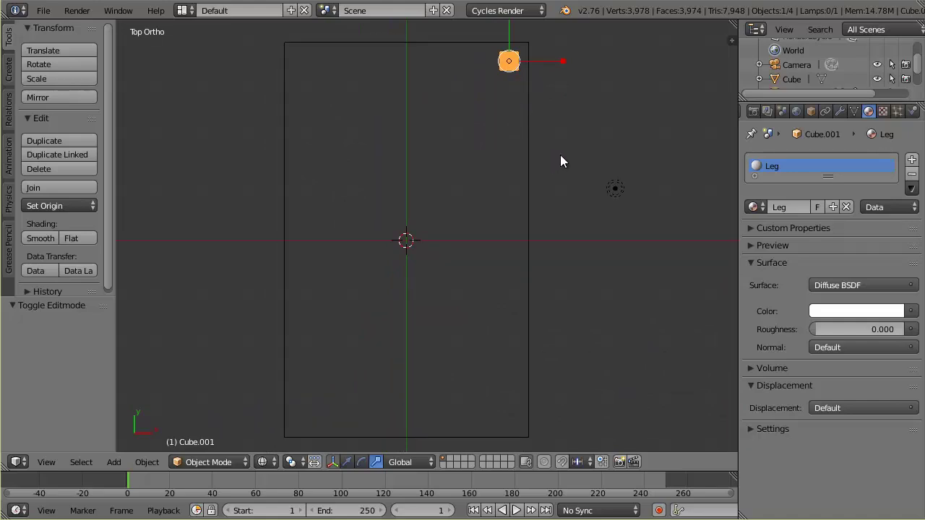
Duplicate the leg along X by about -3.965 to the adjacent corner of the tabletop
{"action": "key", "text": "shift+d"}
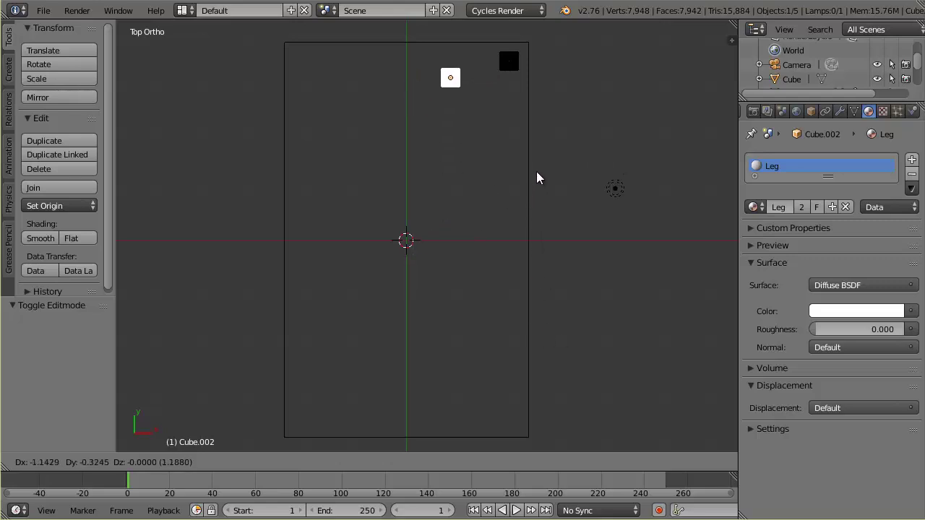
{"action": "key", "text": "x"}
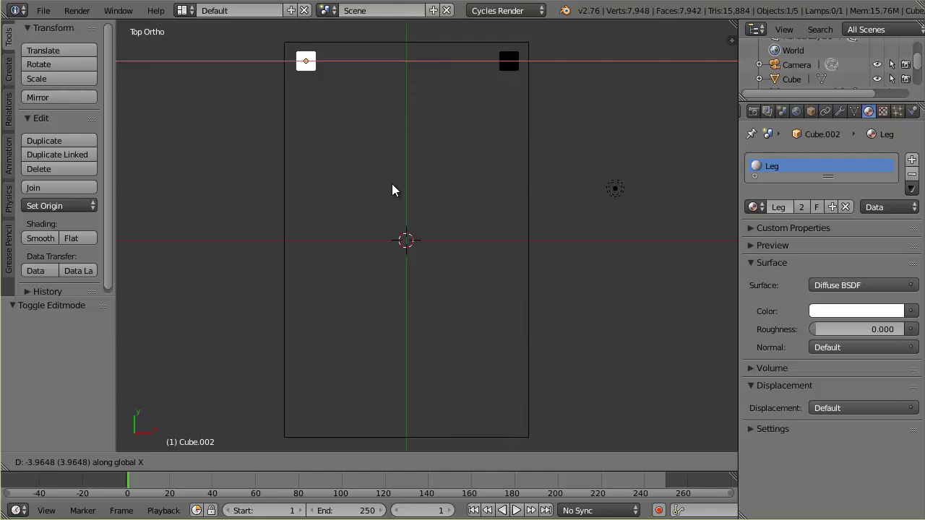
{"action": "left_click", "coordinate": [392, 184]}
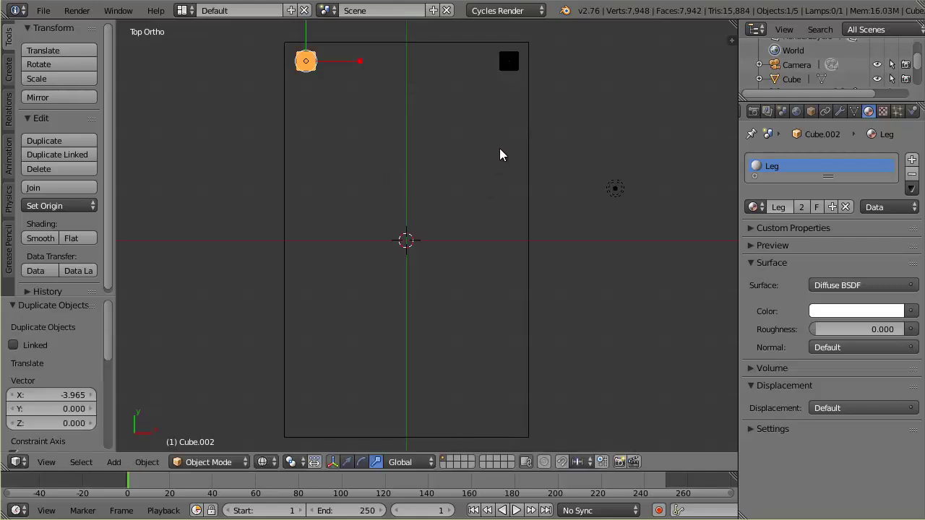
Duplicate both legs along Y by about -6.984 to the tabletop's other end, deselect everything and inspect the table in solid perspective view
{"action": "right_click", "coordinate": [511, 62], "text": "shift"}
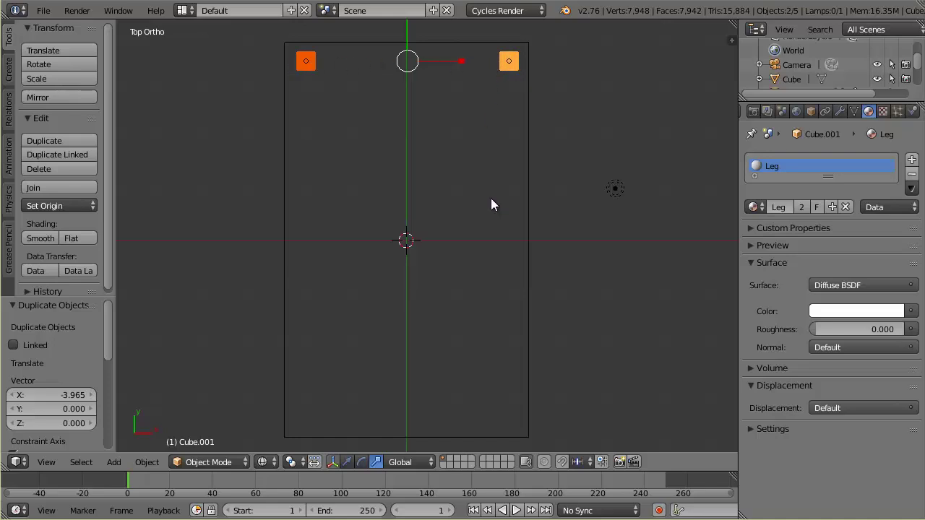
{"action": "key", "text": "shift+d"}
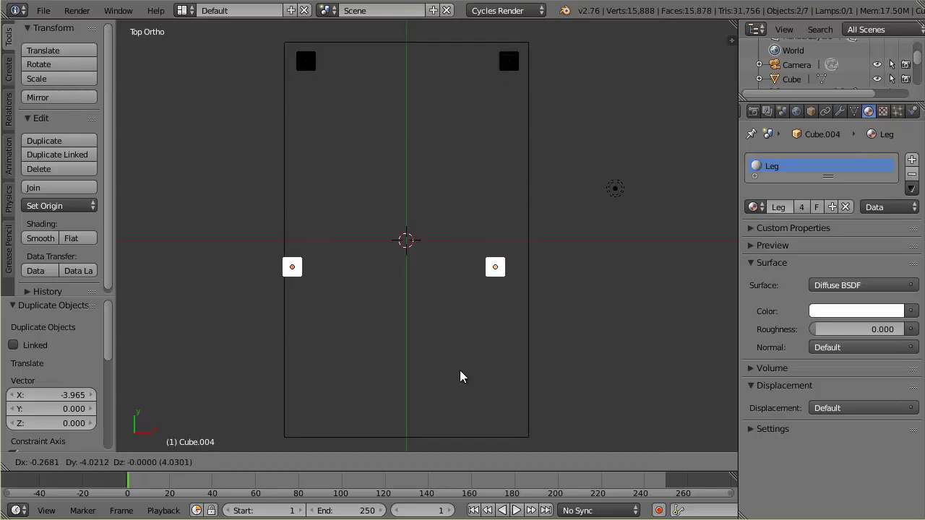
{"action": "key", "text": "y"}
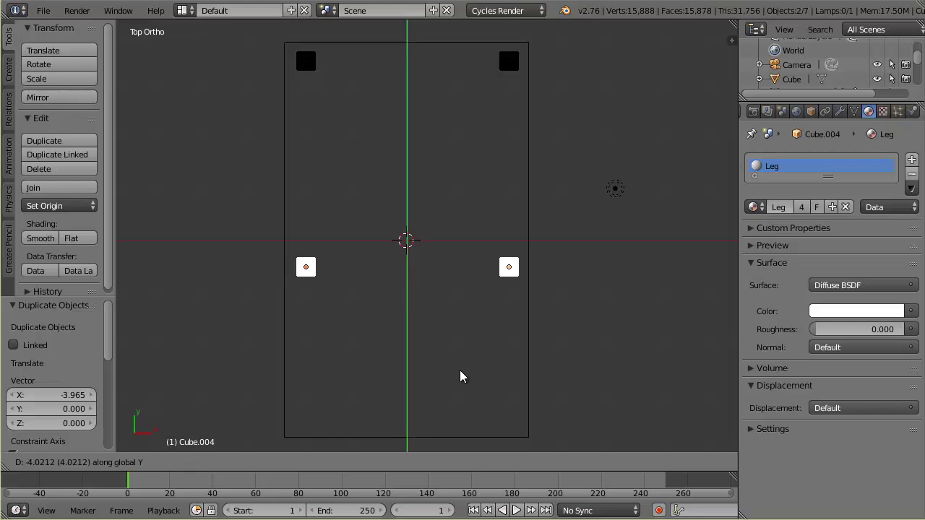
{"action": "left_click", "coordinate": [468, 94]}
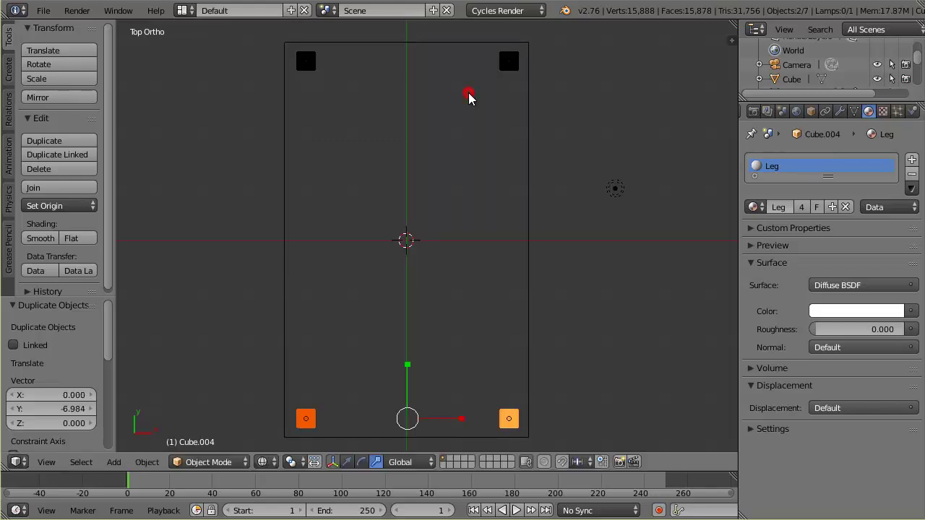
{"action": "middle_click_drag", "start_coordinate": [654, 298], "coordinate": [437, 149]}
{"action": "key", "text": "a"}
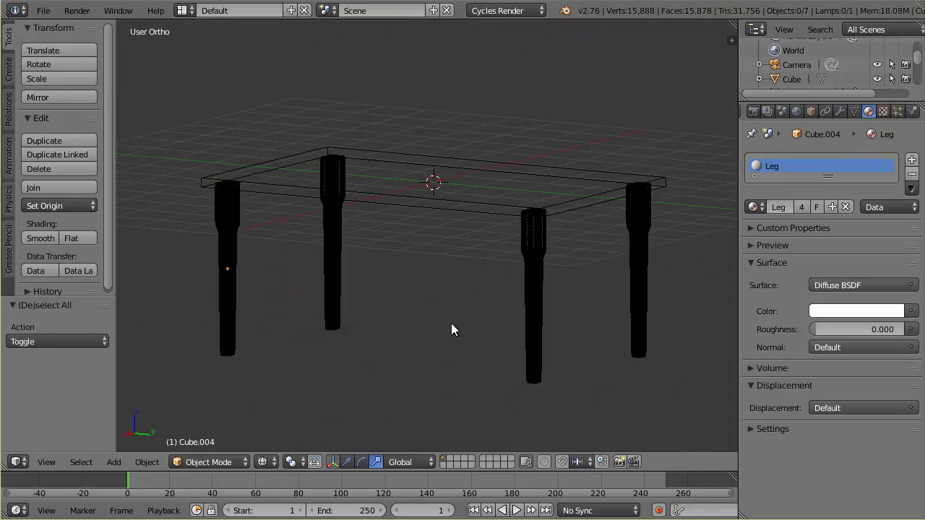
{"action": "key", "text": "z"}
{"action": "middle_click_drag", "start_coordinate": [436, 345], "coordinate": [499, 215]}
{"action": "key", "text": "KP_5"}
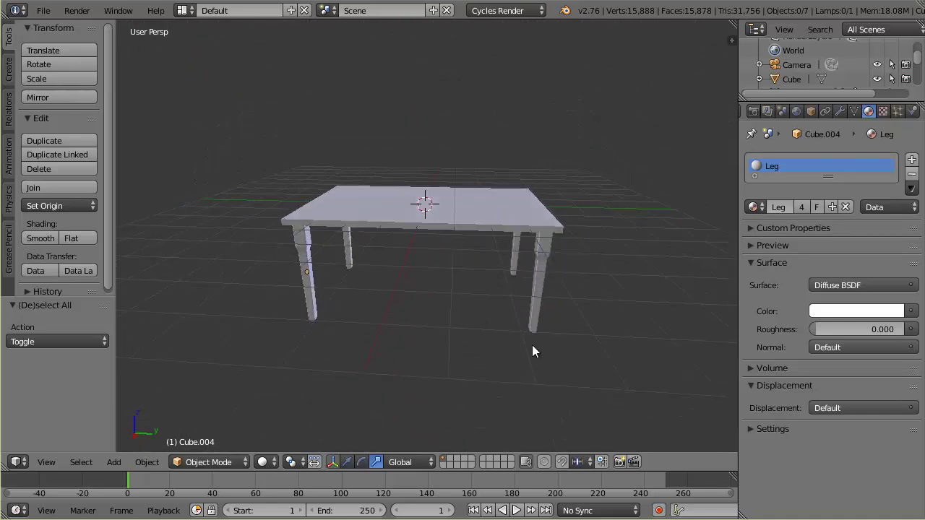
{"action": "middle_click_drag", "start_coordinate": [531, 215], "coordinate": [574, 245]}
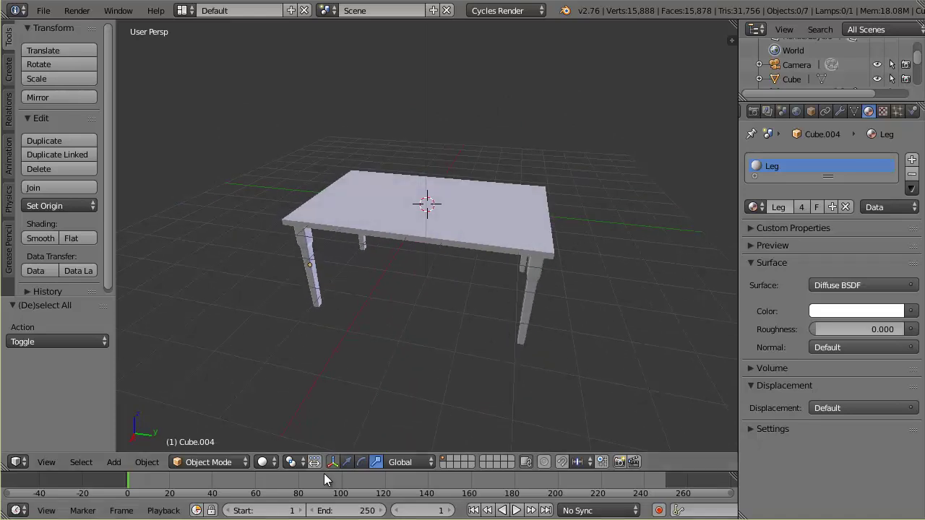
Scale the tabletop along Y by about 0.883 and move it about 0.422 along Y toward one pair of legs
{"action": "right_click", "coordinate": [492, 220]}
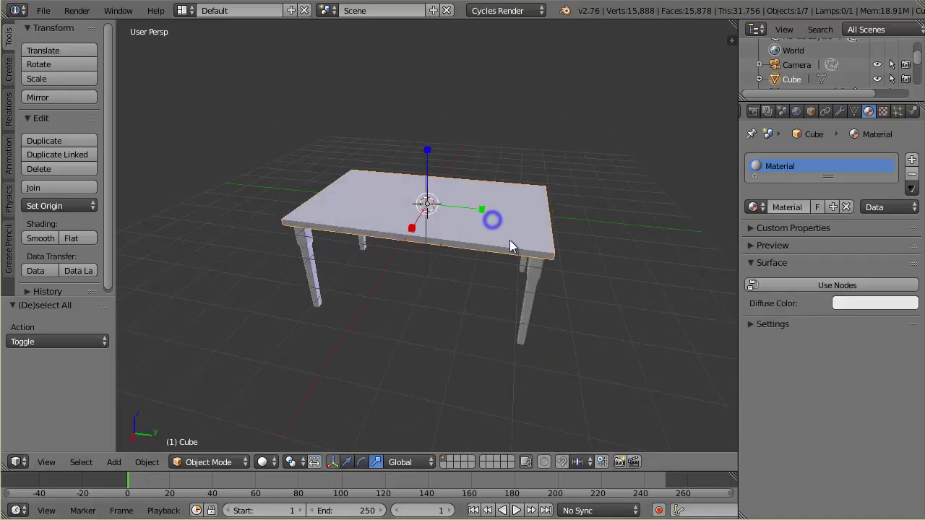
{"action": "key", "text": "s"}
{"action": "left_click", "coordinate": [476, 217]}
{"action": "middle_click_drag", "start_coordinate": [476, 217], "coordinate": [487, 237]}
{"action": "left_click", "coordinate": [347, 462]}
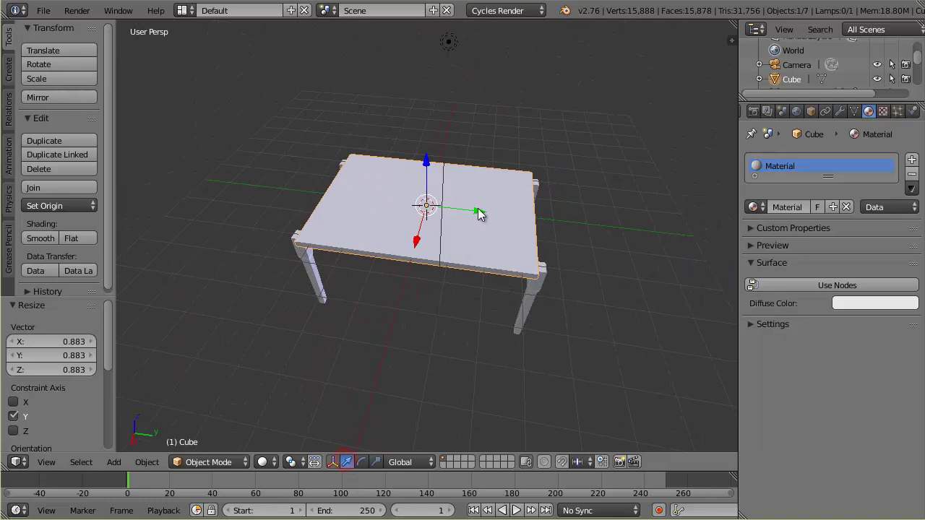
{"action": "left_click_drag", "start_coordinate": [479, 212], "coordinate": [467, 301]}
Select the two legs protruding beyond the shortened tabletop and move them about 0.940 along Y to sit beneath it
{"action": "right_click", "coordinate": [304, 267]}
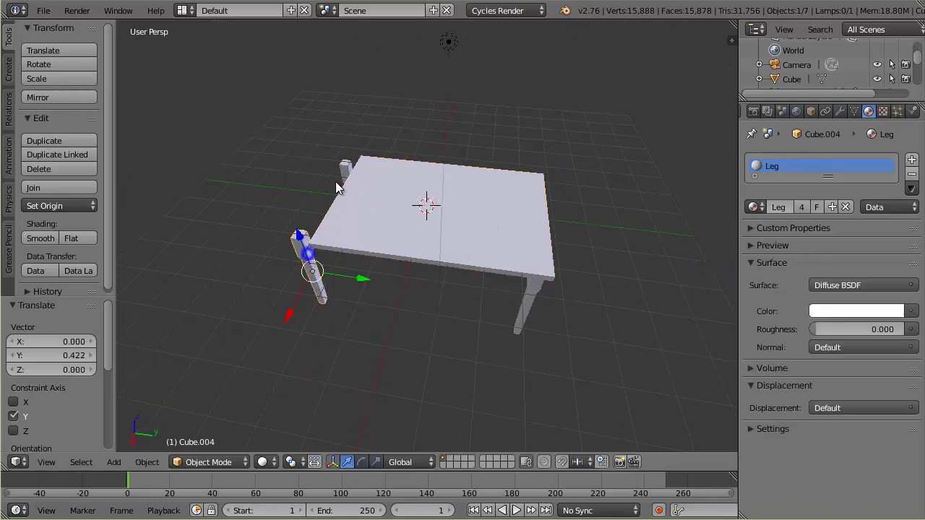
{"action": "right_click", "coordinate": [347, 172], "text": "shift"}
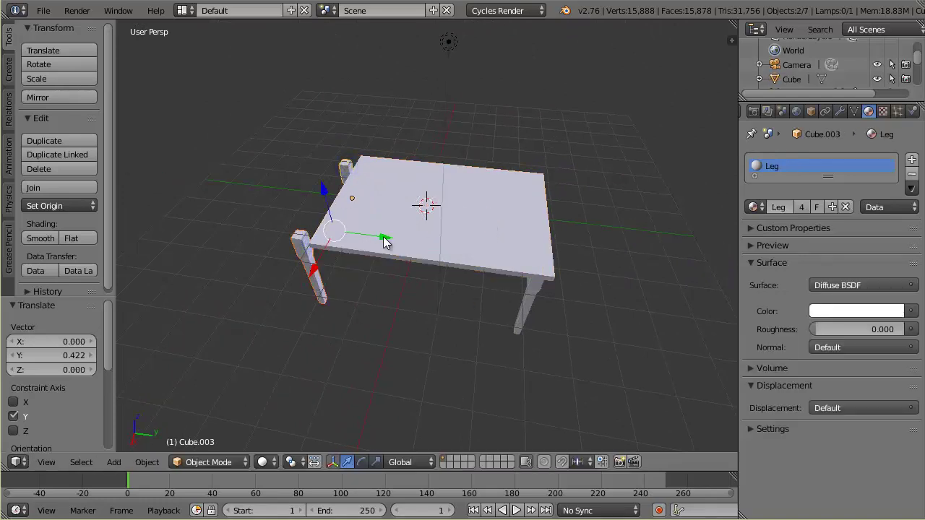
{"action": "left_click_drag", "start_coordinate": [375, 248], "coordinate": [411, 241]}
In wireframe top orthographic view, fine-tune the two selected legs by moving them about -0.071 along Y toward the tabletop's edge
{"action": "key", "text": "KP_7"}
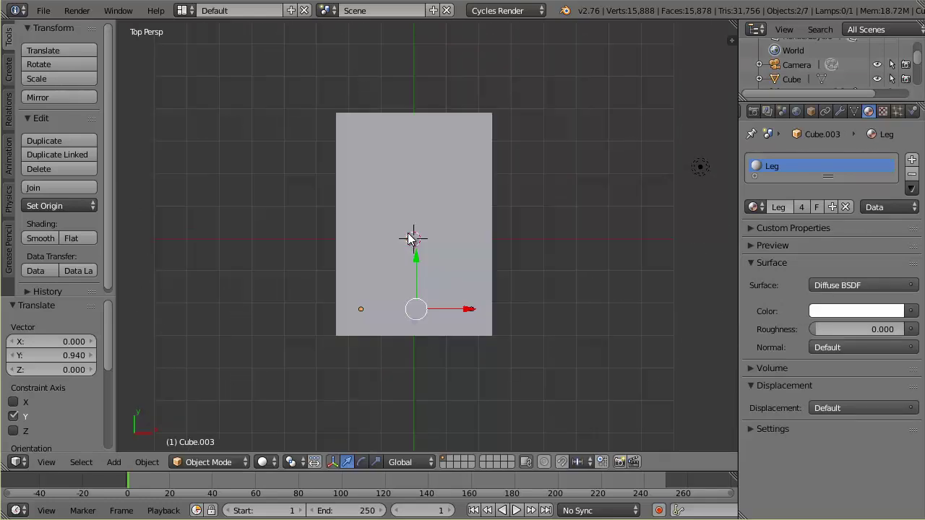
{"action": "key", "text": "z"}
{"action": "key", "text": "KP_5"}
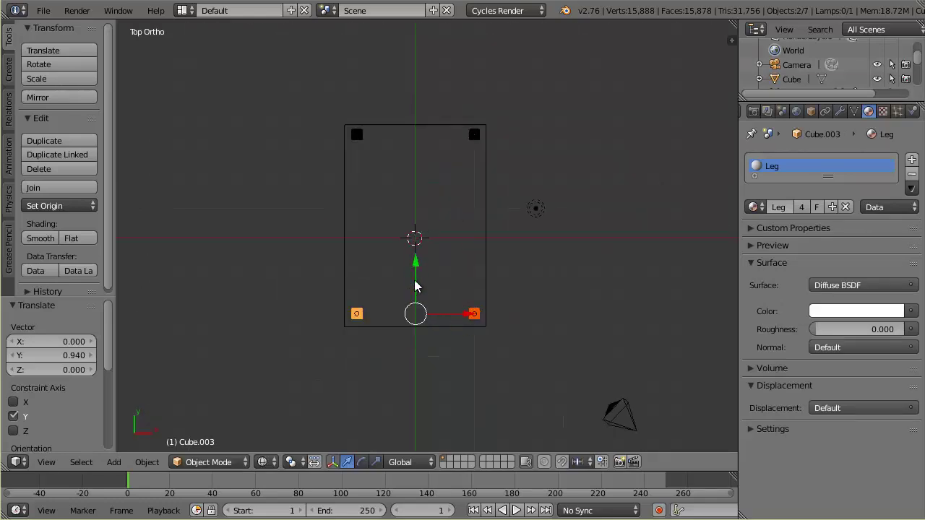
{"action": "scroll", "coordinate": [413, 303], "scroll_direction": "up", "scroll_amount": 3}
{"action": "key", "text": "g"}
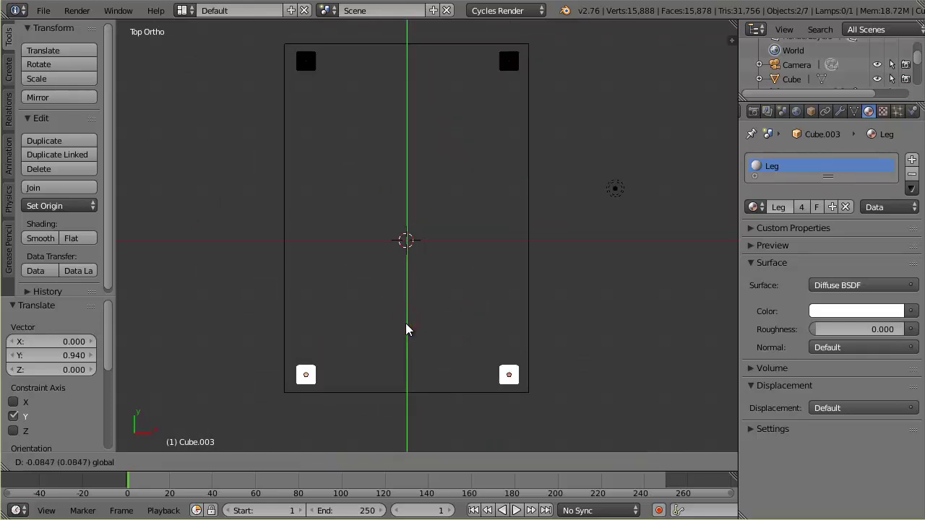
{"action": "left_click", "coordinate": [406, 322]}
Select the two legs at the tabletop's +Y end and move them about -0.051 along Y, slightly inward from the edge
{"action": "right_click", "coordinate": [306, 63]}
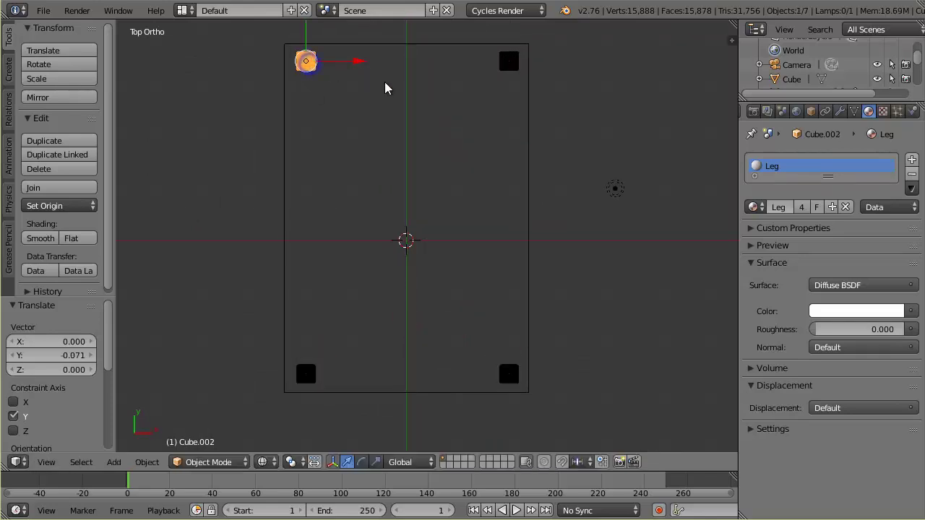
{"action": "right_click", "coordinate": [499, 68], "text": "shift"}
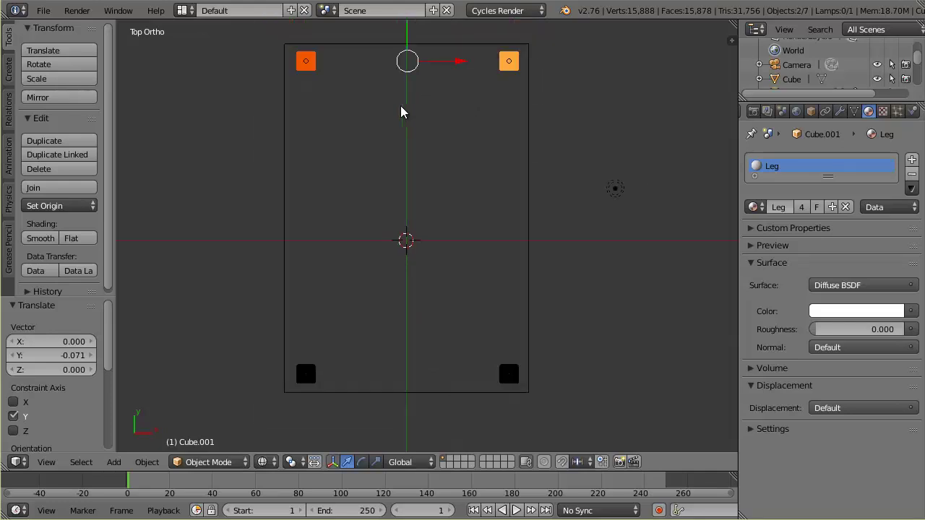
{"action": "scroll", "coordinate": [401, 105], "scroll_direction": "down", "scroll_amount": 1}
{"action": "left_click_drag", "start_coordinate": [408, 38], "coordinate": [408, 46]}
{"action": "left_click", "coordinate": [408, 46]}
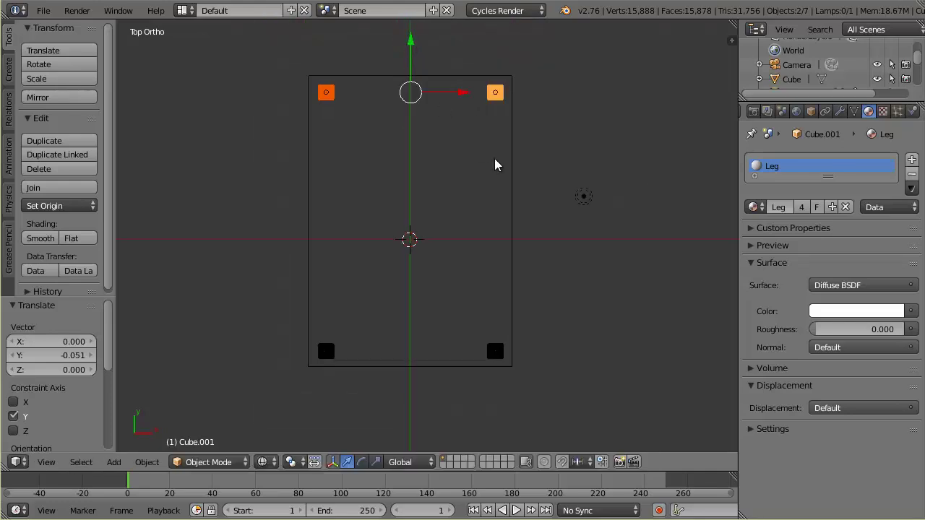
Deselect everything and inspect the four-legged table in solid shading from a low perspective angle
{"action": "middle_click_drag", "start_coordinate": [619, 316], "coordinate": [405, 189]}
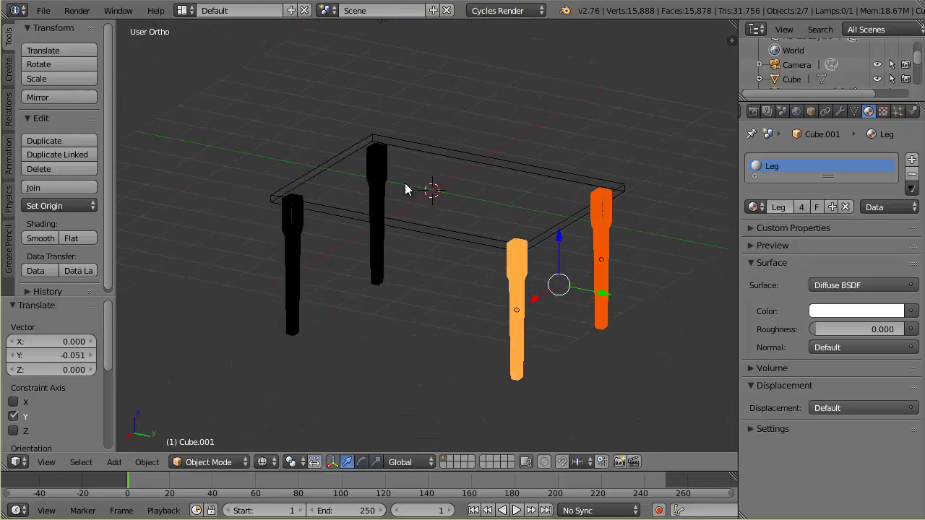
{"action": "key", "text": "a"}
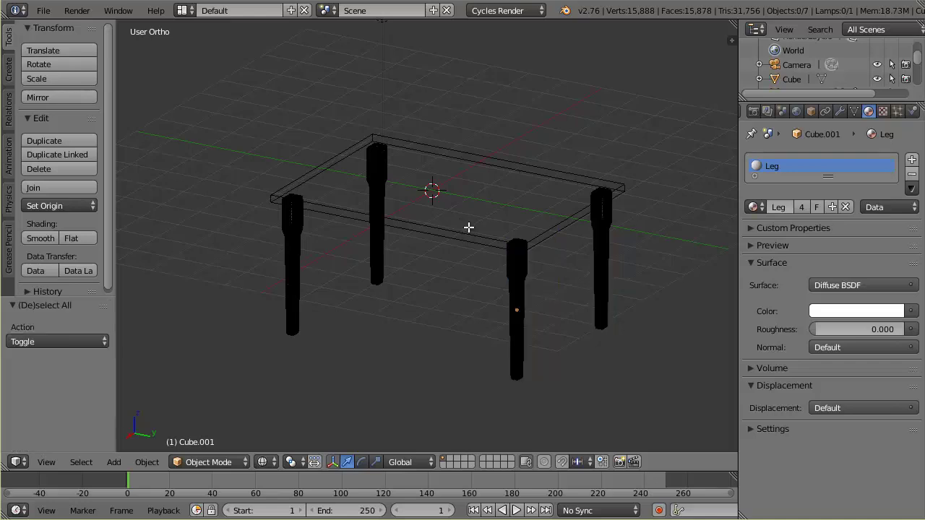
{"action": "key", "text": "Tab"}
{"action": "key", "text": "Tab"}
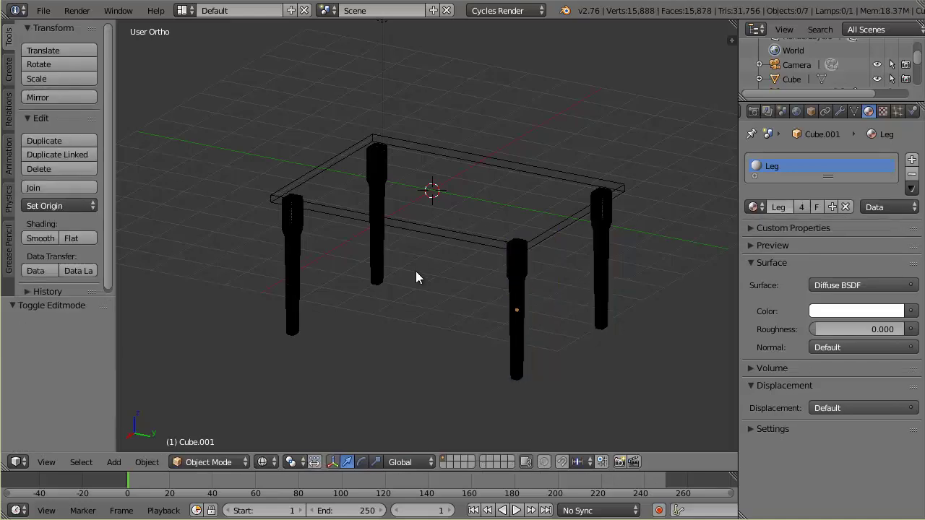
{"action": "key", "text": "z"}
{"action": "mouse_move", "coordinate": [458, 273]}
{"action": "middle_mouse_down"}
{"action": "mouse_move", "coordinate": [539, 252]}
{"action": "mouse_move", "coordinate": [603, 254]}
{"action": "mouse_move", "coordinate": [399, 217]}
{"action": "mouse_move", "coordinate": [341, 256]}
{"action": "mouse_move", "coordinate": [436, 278]}
{"action": "mouse_move", "coordinate": [463, 219]}
{"action": "mouse_move", "coordinate": [465, 283]}
{"action": "mouse_move", "coordinate": [557, 248]}
{"action": "mouse_move", "coordinate": [570, 255]}
{"action": "mouse_move", "coordinate": [436, 263]}
{"action": "mouse_move", "coordinate": [448, 259]}
{"action": "middle_mouse_up"}
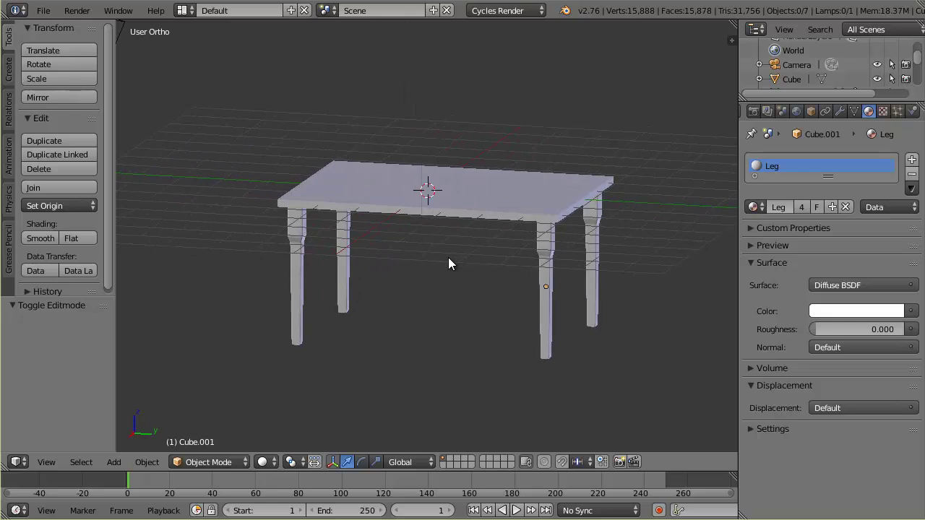
Add a cube mesh at the table's center and flatten it along X to about 0.086
{"action": "key", "text": "shift+a"}
{"action": "mouse_move", "coordinate": [450, 260]}
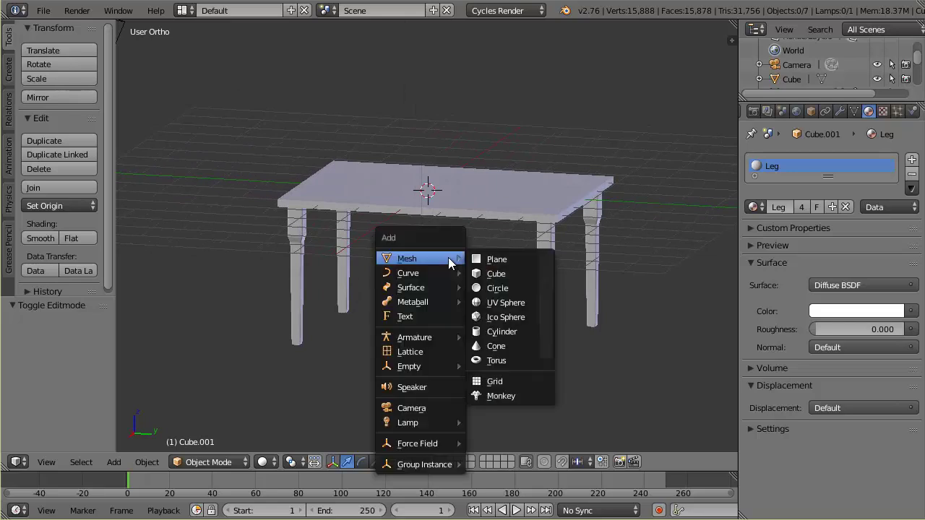
{"action": "left_click", "coordinate": [507, 275]}
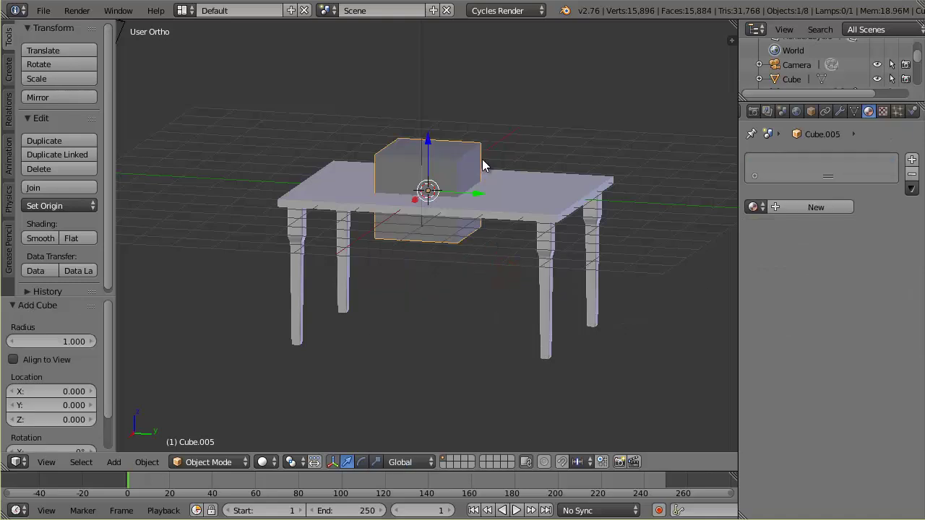
{"action": "middle_click_drag", "start_coordinate": [512, 168], "coordinate": [448, 208]}
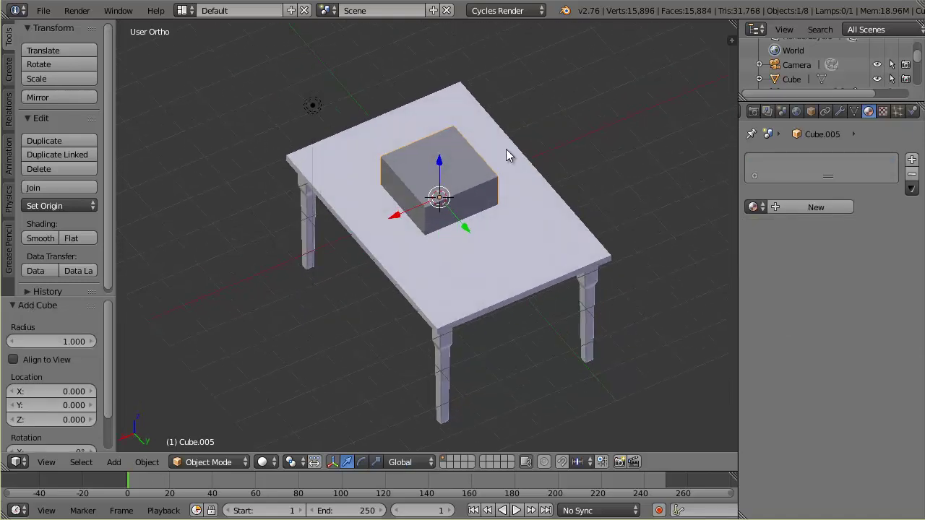
{"action": "key", "text": "s"}
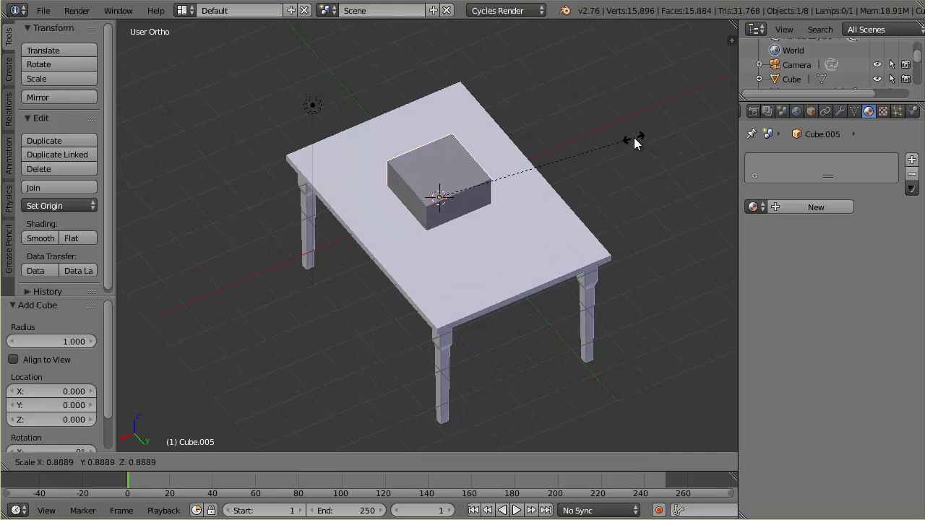
{"action": "key", "text": "x"}
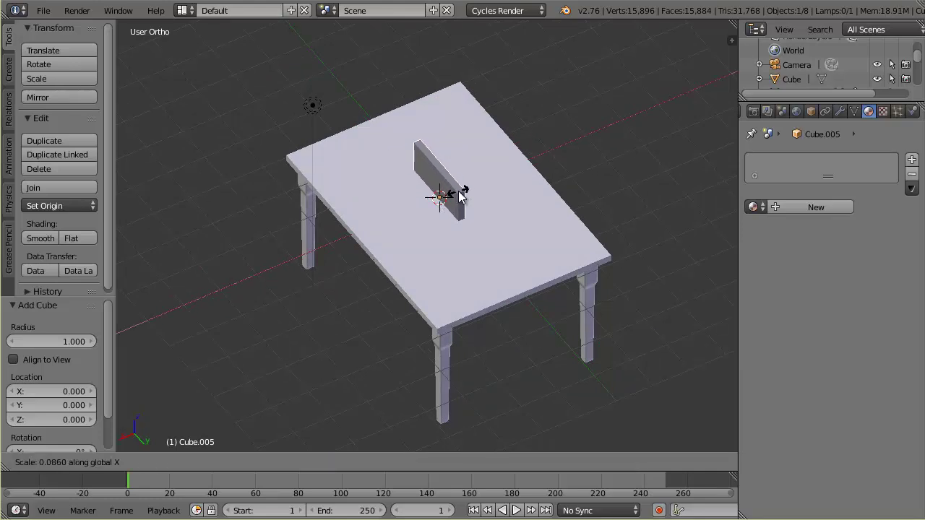
{"action": "left_click", "coordinate": [461, 195]}
Scale the flattened cube along Z to about 0.276 and lower it about 0.305 to sit beneath the tabletop
{"action": "middle_click_drag", "start_coordinate": [502, 213], "coordinate": [613, 131]}
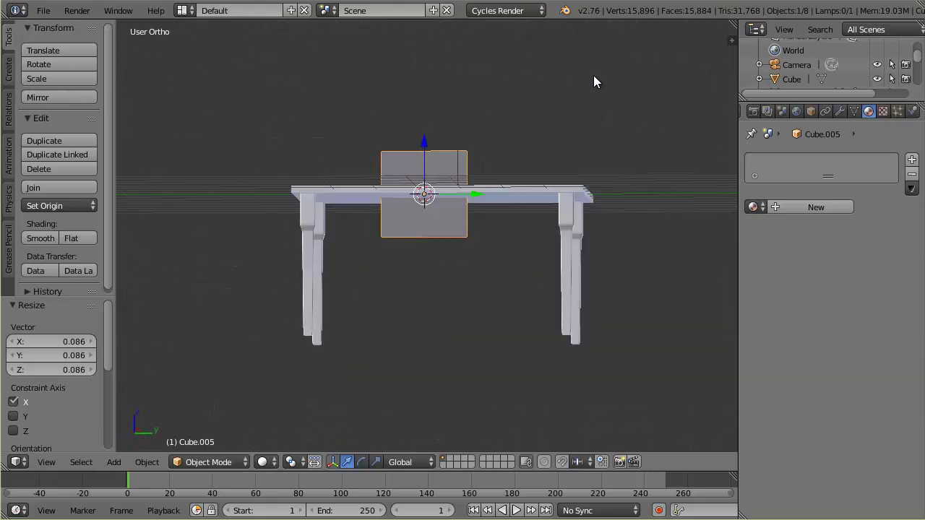
{"action": "key", "text": "s"}
{"action": "key", "text": "z"}
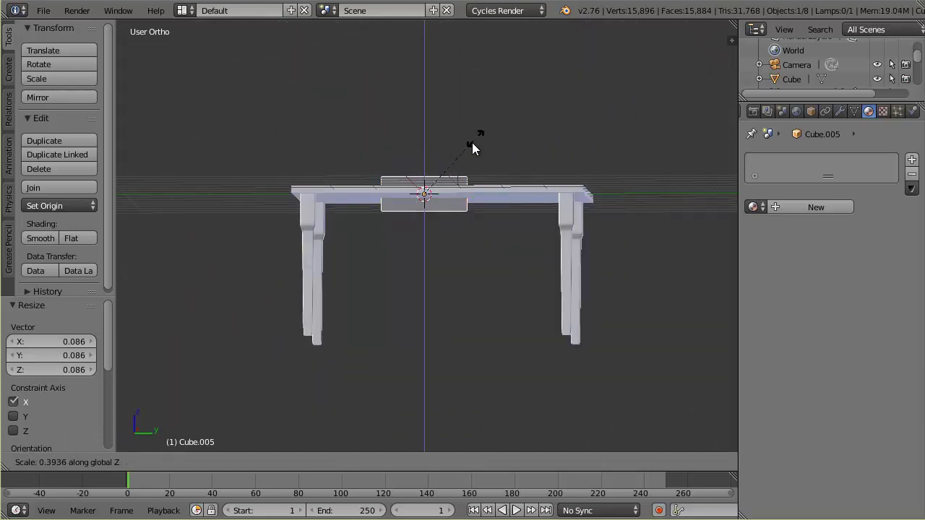
{"action": "left_click", "coordinate": [458, 152]}
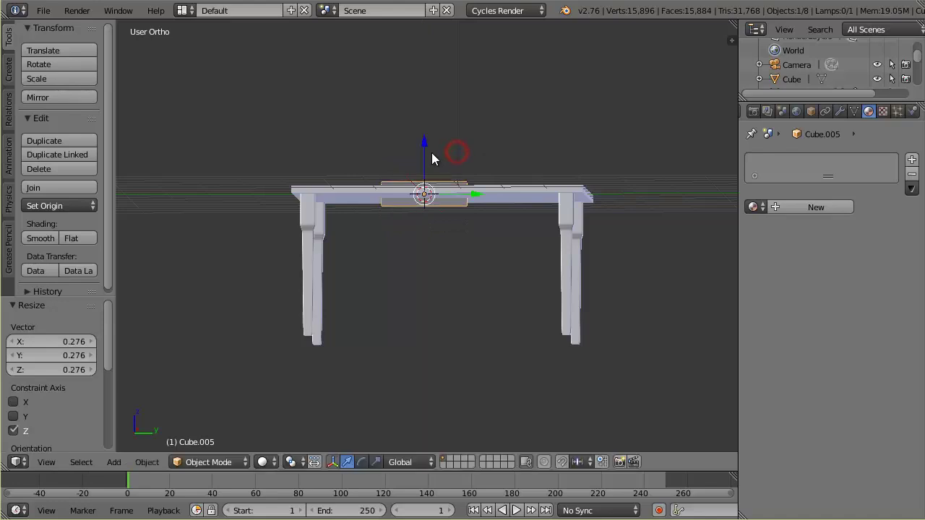
{"action": "key", "text": "g"}
{"action": "key", "text": "z"}
{"action": "left_click", "coordinate": [422, 151]}
{"action": "middle_click_drag", "start_coordinate": [473, 215], "coordinate": [426, 255]}
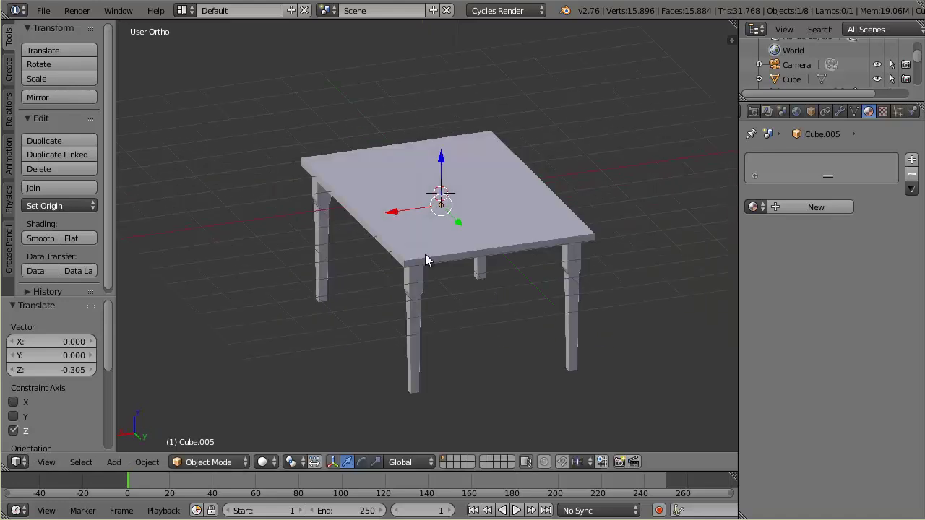
In wireframe top view, move the board about 2.049 along X and 2.320 along Y to meet the +X, +Y corner leg
{"action": "key", "text": "KP_7"}
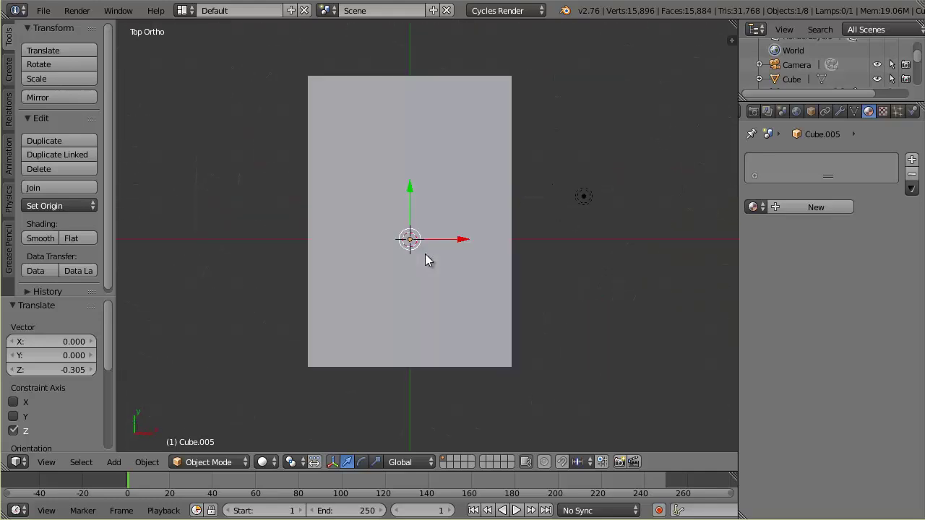
{"action": "key", "text": "z"}
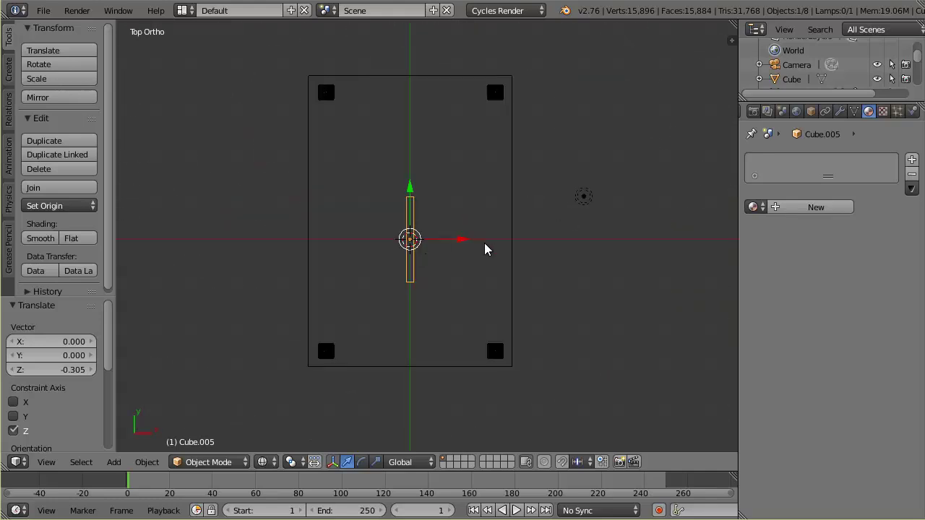
{"action": "key", "text": "g"}
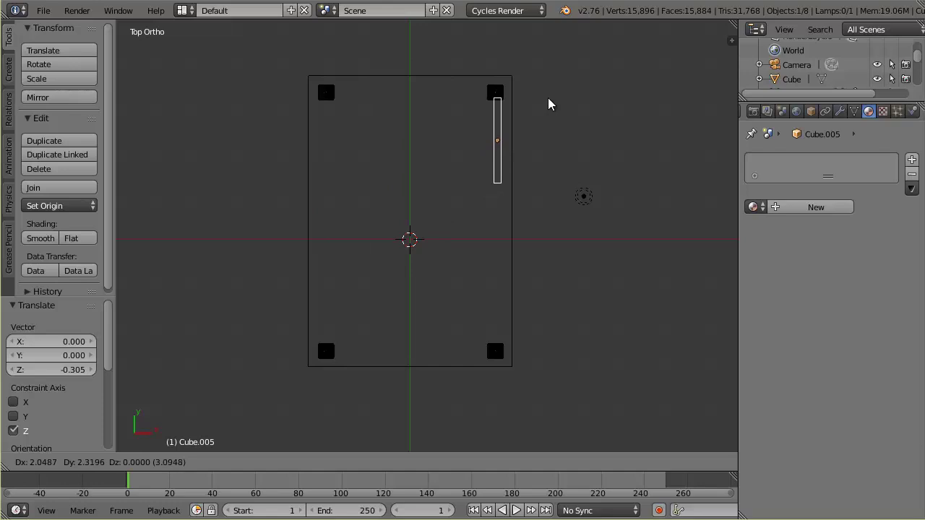
{"action": "left_click", "coordinate": [548, 104]}
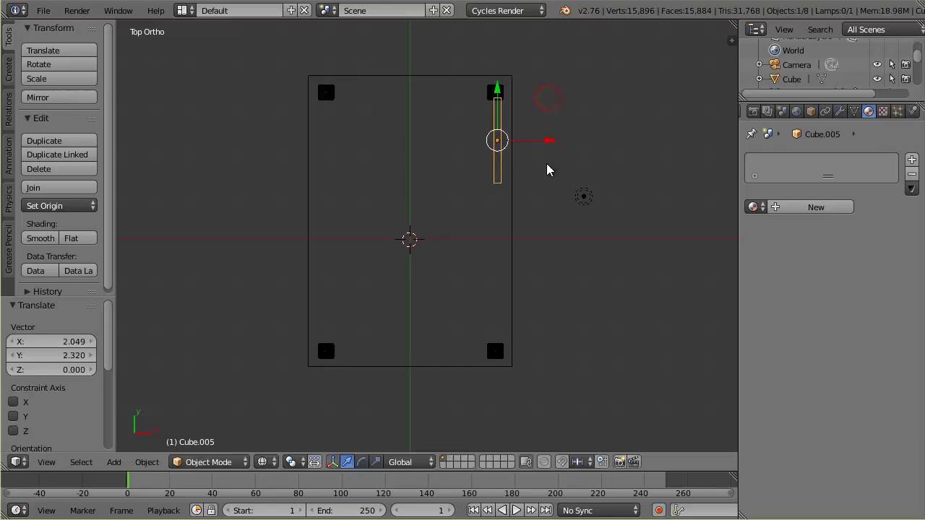
In Edit Mode, select the board's inner end face and move it about -3.826 along Y to reach the opposite leg, then return to Object Mode
{"action": "key", "text": "Tab"}
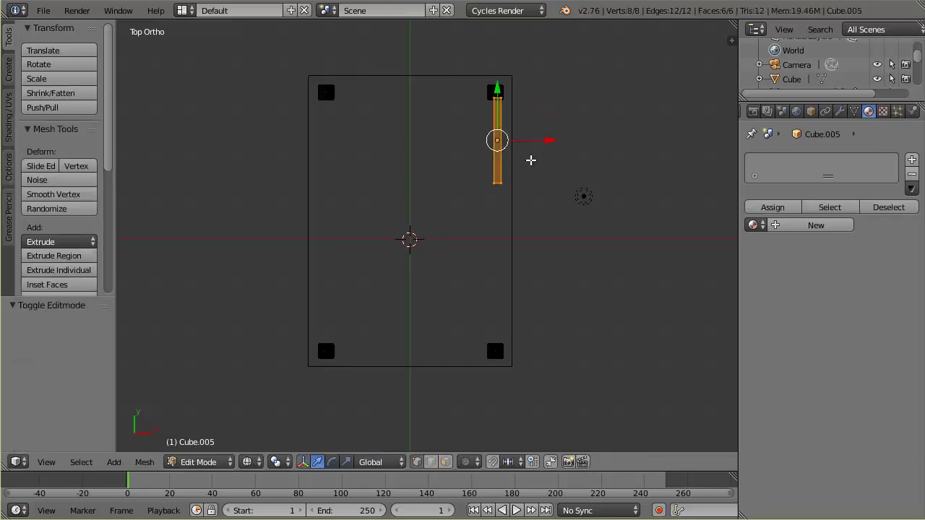
{"action": "key", "text": "a"}
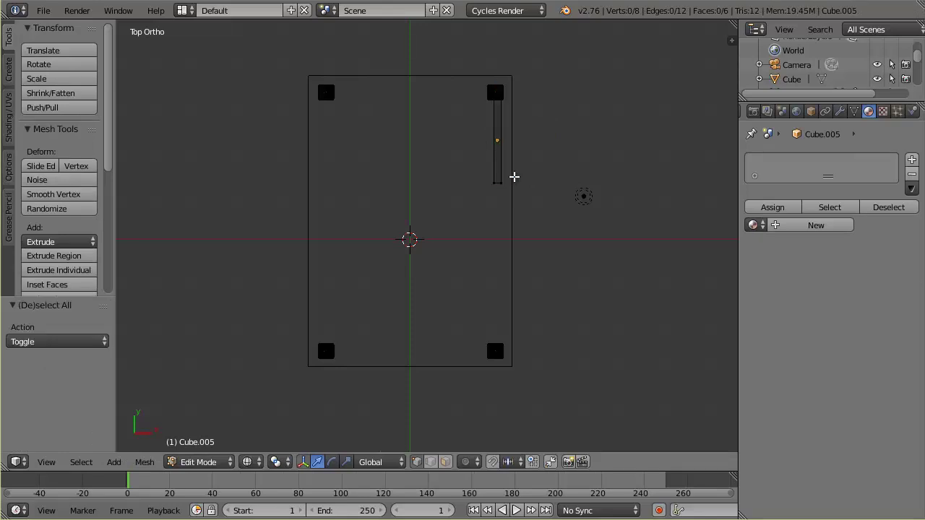
{"action": "right_click", "coordinate": [454, 167]}
{"action": "left_click_drag", "start_coordinate": [497, 131], "coordinate": [496, 294]}
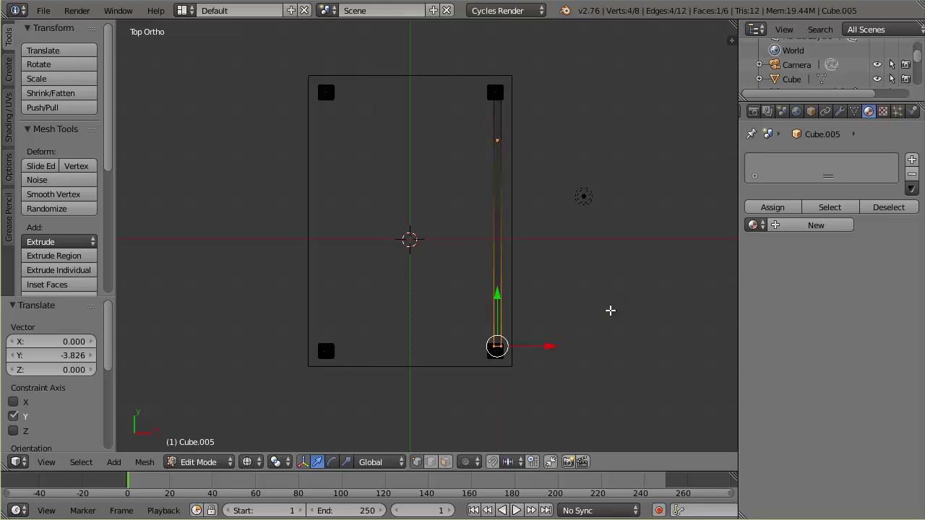
{"action": "middle_click_drag", "start_coordinate": [610, 310], "coordinate": [474, 198]}
{"action": "key", "text": "z"}
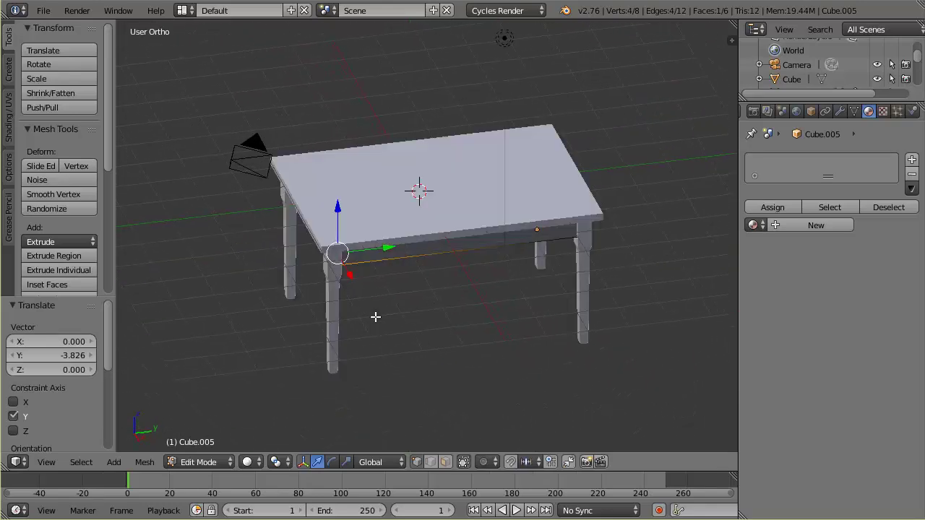
{"action": "mouse_move", "coordinate": [374, 315]}
{"action": "middle_mouse_down"}
{"action": "mouse_move", "coordinate": [347, 252]}
{"action": "mouse_move", "coordinate": [306, 206]}
{"action": "mouse_move", "coordinate": [255, 208]}
{"action": "mouse_move", "coordinate": [264, 220]}
{"action": "mouse_move", "coordinate": [378, 259]}
{"action": "middle_mouse_up"}
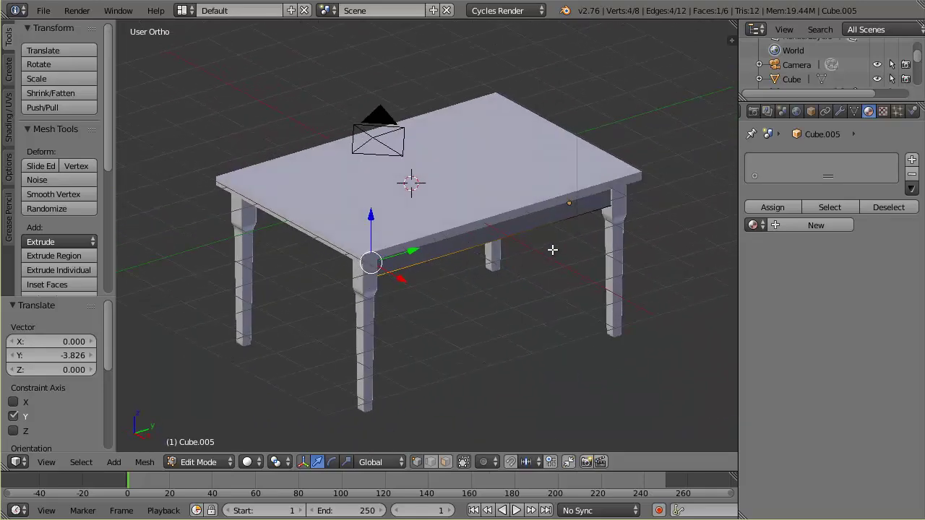
{"action": "key", "text": "Tab"}
Raise the side board about 0.028 along Z toward the tabletop and check its overlap with the legs in right orthographic wireframe
{"action": "middle_click_drag", "start_coordinate": [543, 279], "coordinate": [543, 173]}
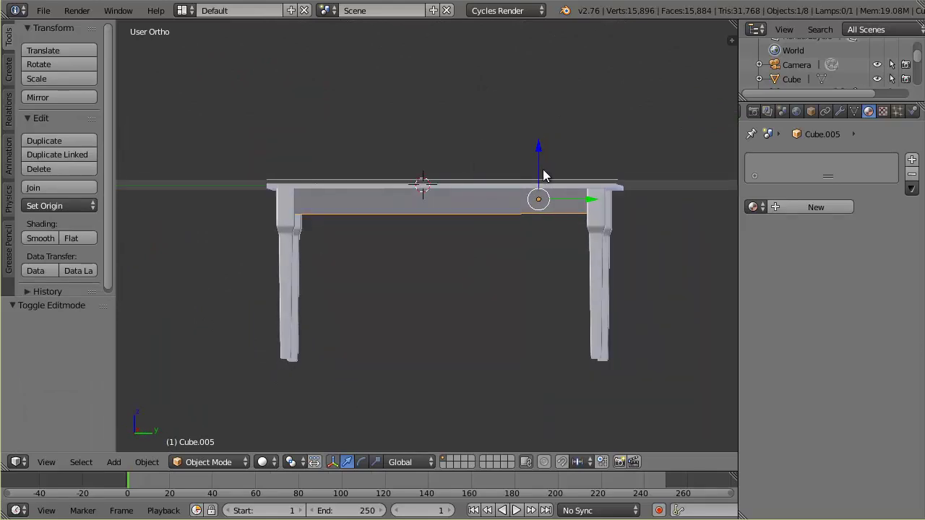
{"action": "left_click_drag", "start_coordinate": [539, 151], "coordinate": [537, 145]}
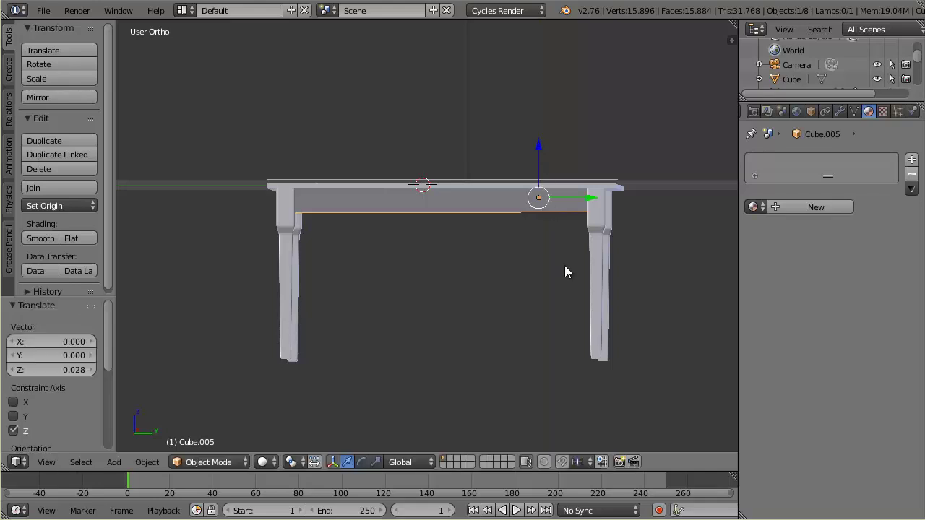
{"action": "key", "text": "KP_3"}
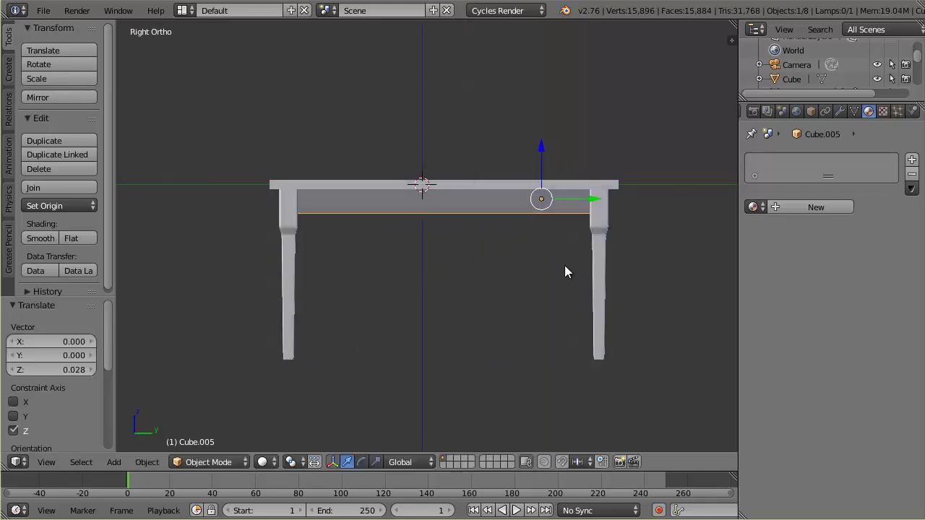
{"action": "key", "text": "z"}
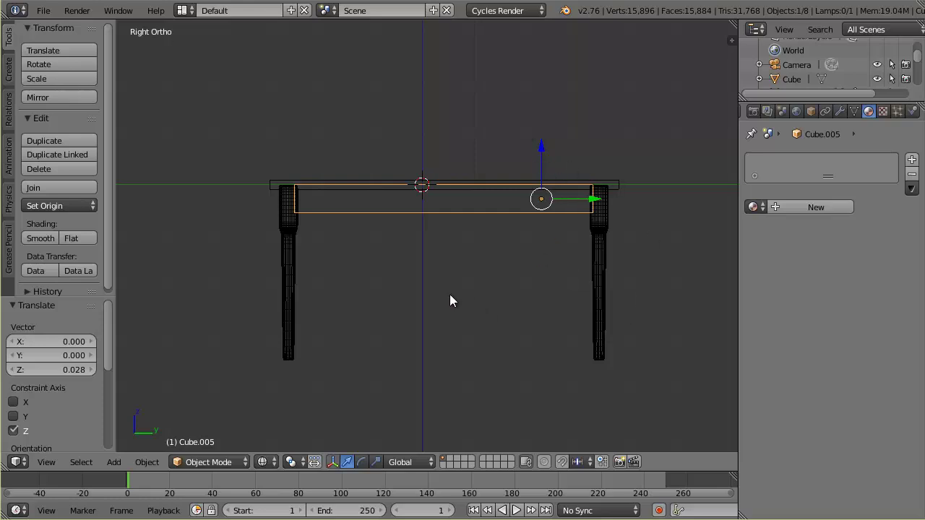
{"action": "key", "text": "Tab"}
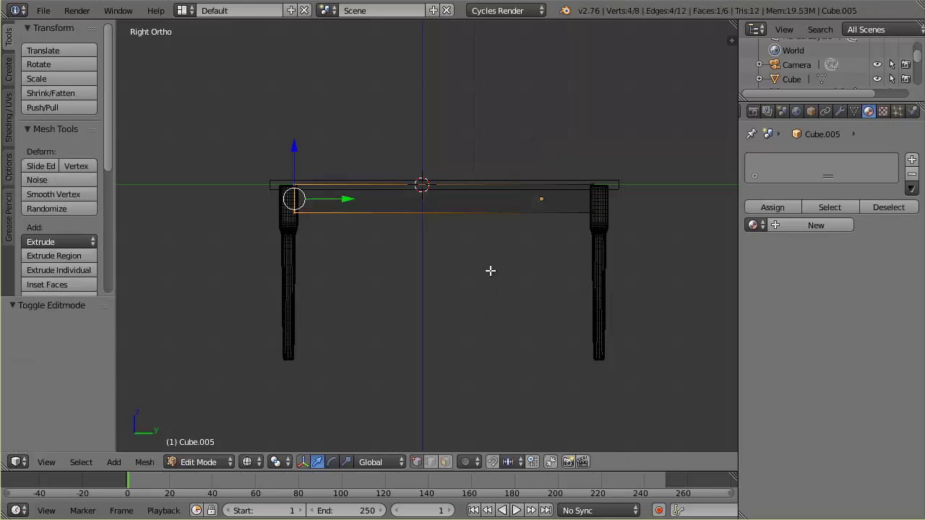
{"action": "key", "text": "Tab"}
{"action": "key", "text": "z"}
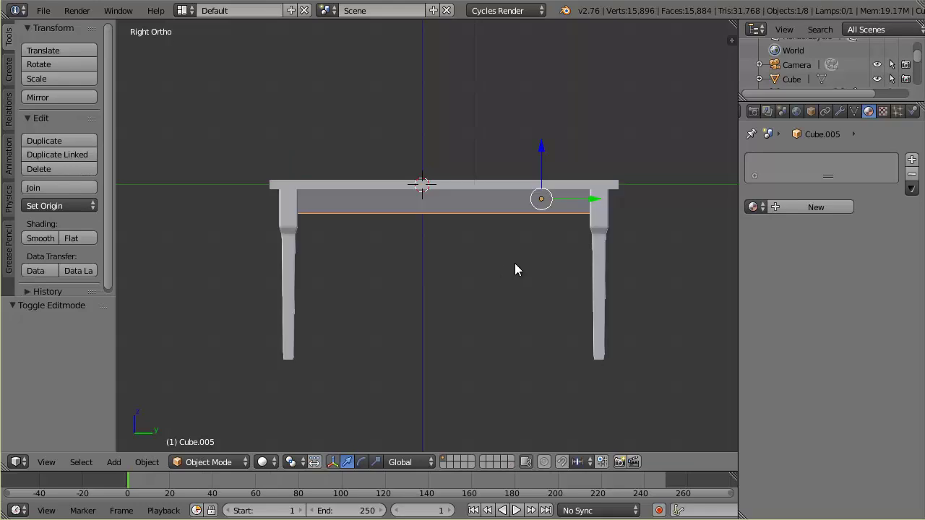
Assign the existing Leg material to the side board beneath the tabletop
{"action": "mouse_move", "coordinate": [514, 269]}
{"action": "middle_mouse_down"}
{"action": "mouse_move", "coordinate": [436, 285]}
{"action": "mouse_move", "coordinate": [373, 274]}
{"action": "mouse_move", "coordinate": [402, 289]}
{"action": "mouse_move", "coordinate": [364, 219]}
{"action": "mouse_move", "coordinate": [410, 285]}
{"action": "mouse_move", "coordinate": [389, 313]}
{"action": "middle_mouse_up"}
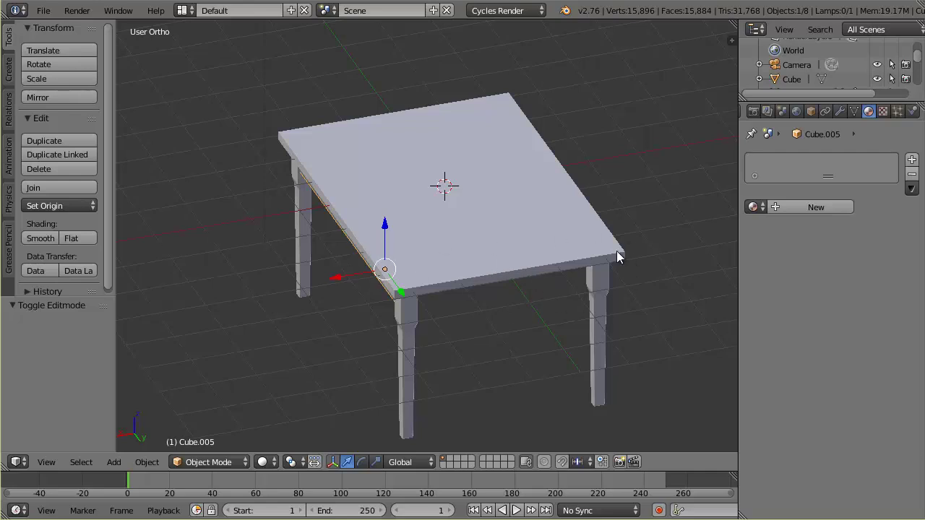
{"action": "middle_click_drag", "start_coordinate": [615, 254], "coordinate": [494, 254]}
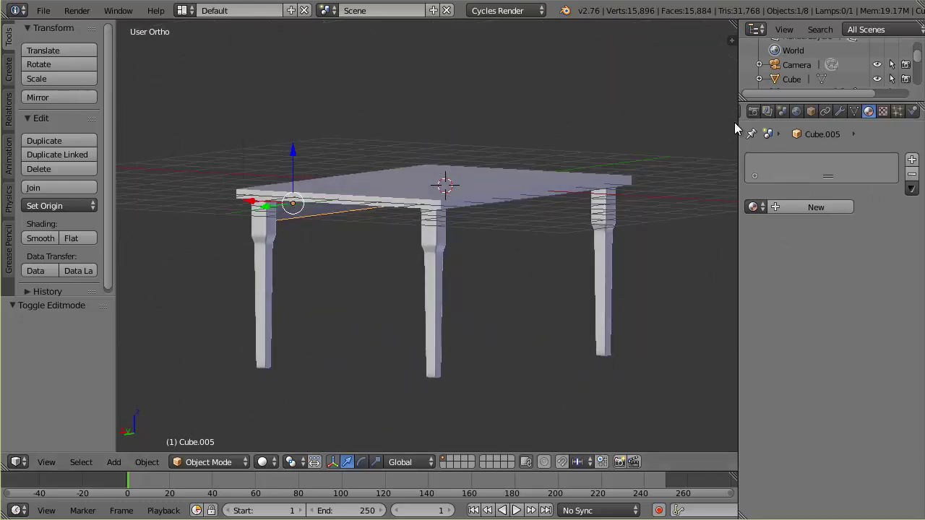
{"action": "middle_click_drag", "start_coordinate": [475, 253], "coordinate": [506, 234]}
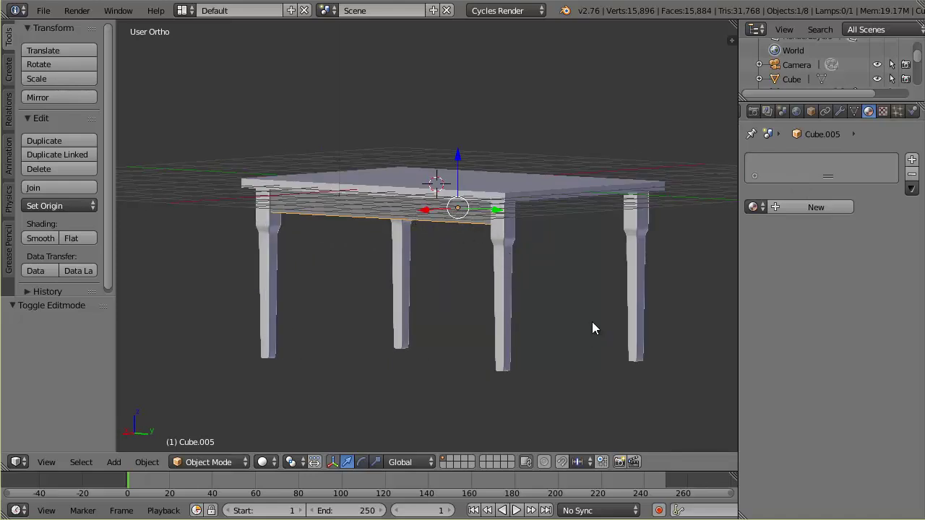
{"action": "left_click", "coordinate": [755, 207]}
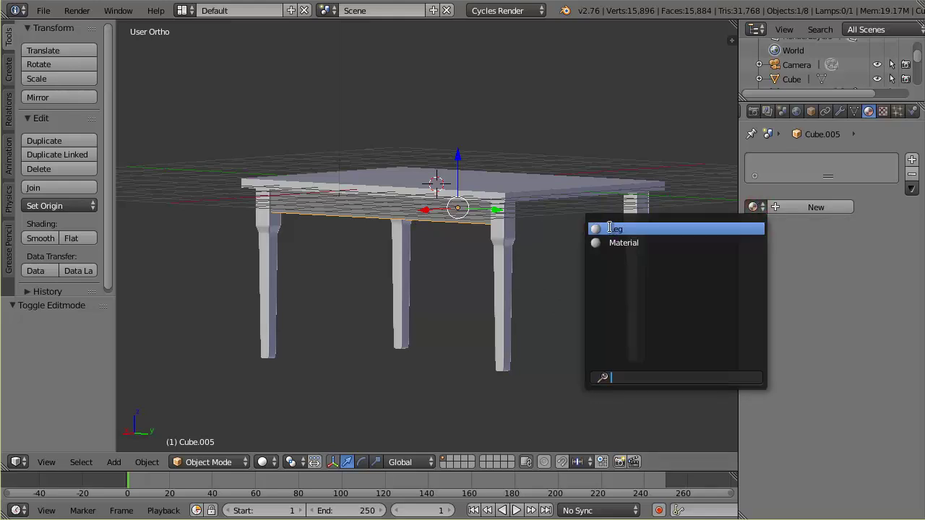
{"action": "left_click", "coordinate": [645, 229]}
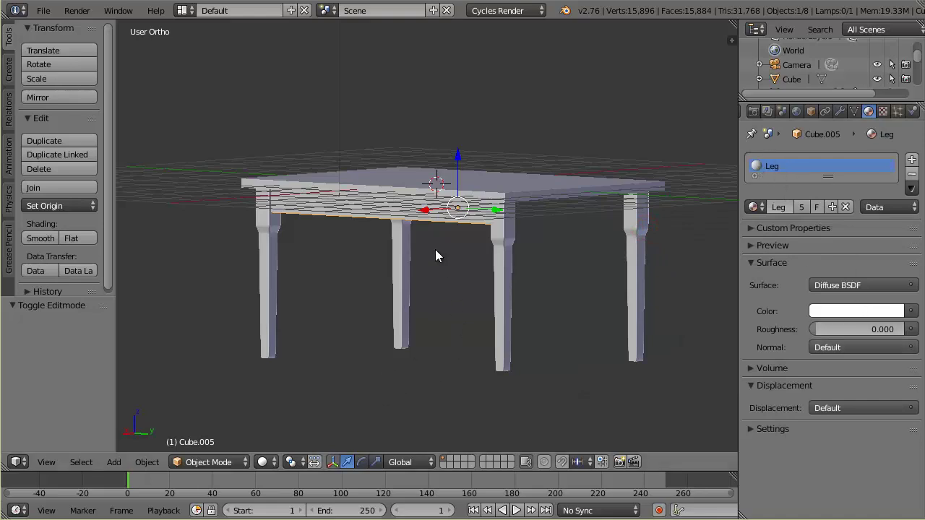
In wireframe top view, duplicate the side board and move the copy about -4.035 along X to the opposite pair of legs
{"action": "middle_click_drag", "start_coordinate": [467, 296], "coordinate": [434, 312]}
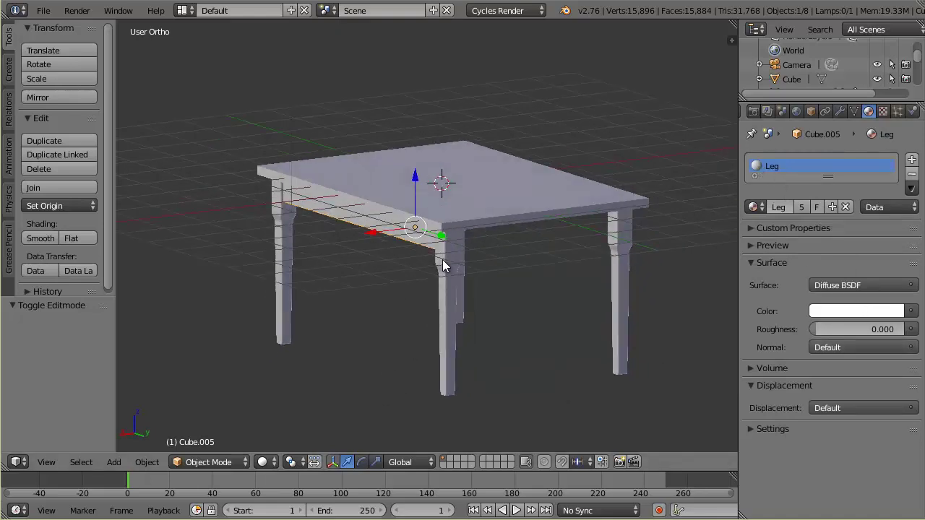
{"action": "middle_click_drag", "start_coordinate": [440, 263], "coordinate": [444, 262]}
{"action": "key", "text": "KP_7"}
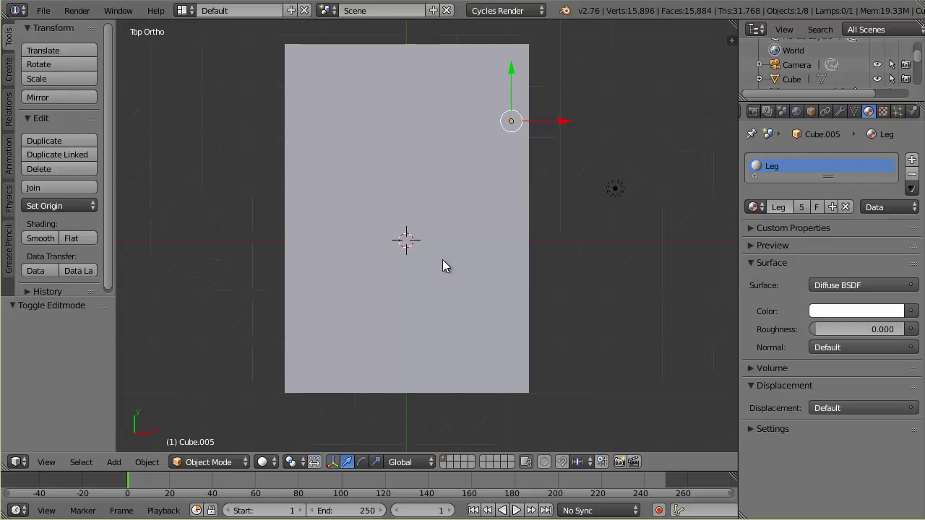
{"action": "key", "text": "z"}
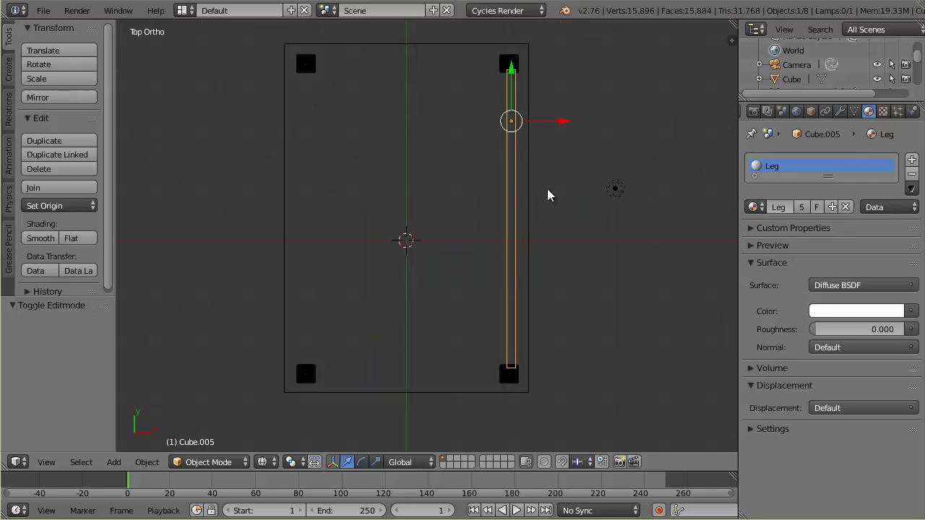
{"action": "key", "text": "shift+d"}
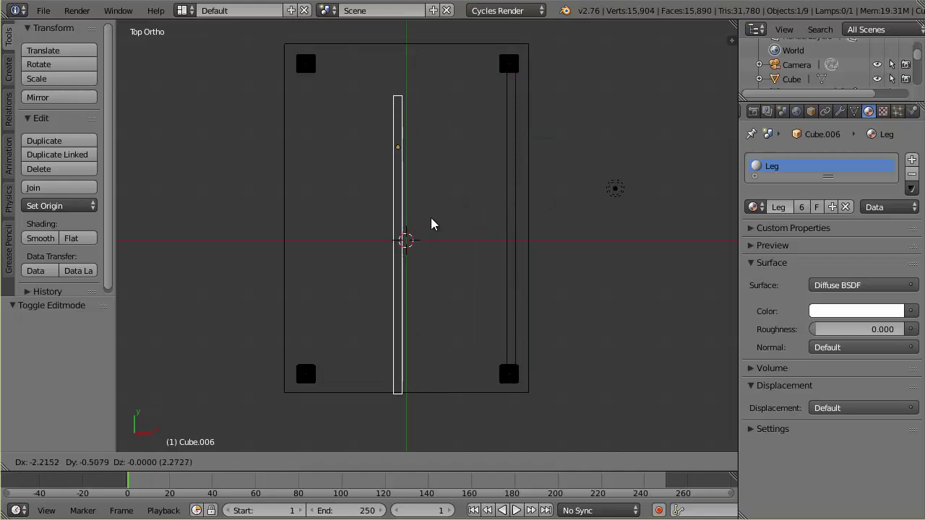
{"action": "key", "text": "x"}
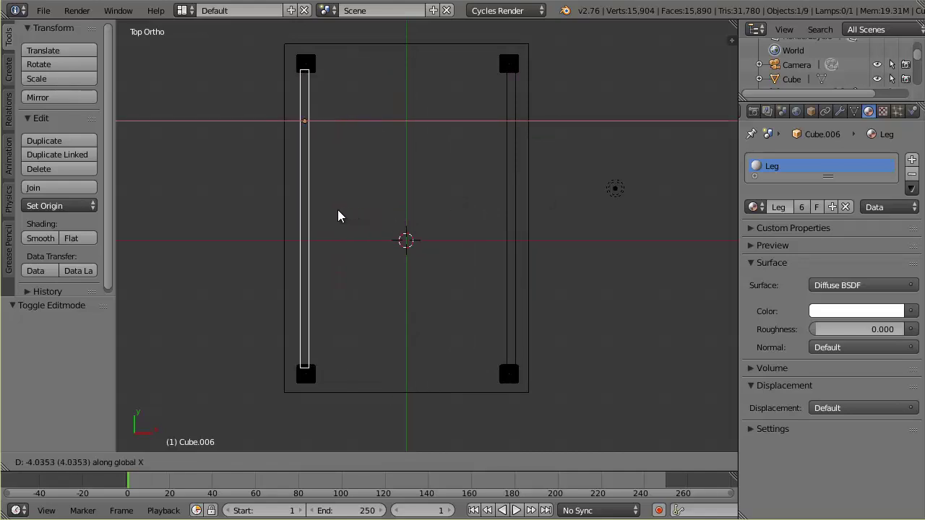
{"action": "left_click", "coordinate": [338, 211]}
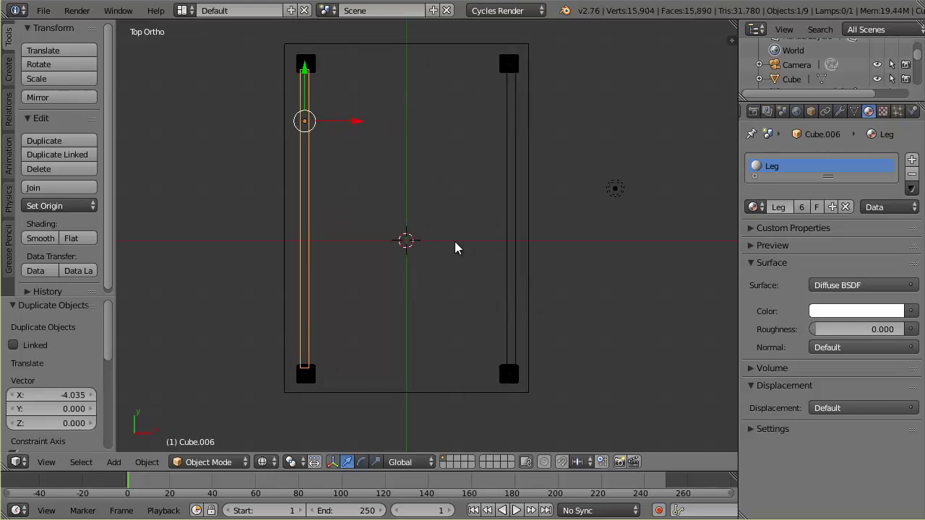
Duplicate the -X side board with an offset of about 1.496 along X and 0.042 along Y, and rotate the copy 90°
{"action": "key", "text": "shift+d"}
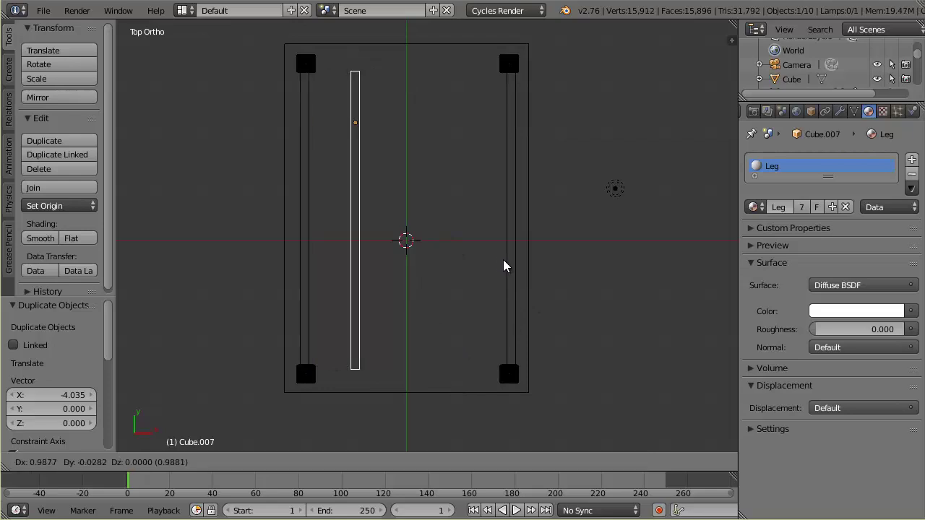
{"action": "left_click", "coordinate": [504, 260]}
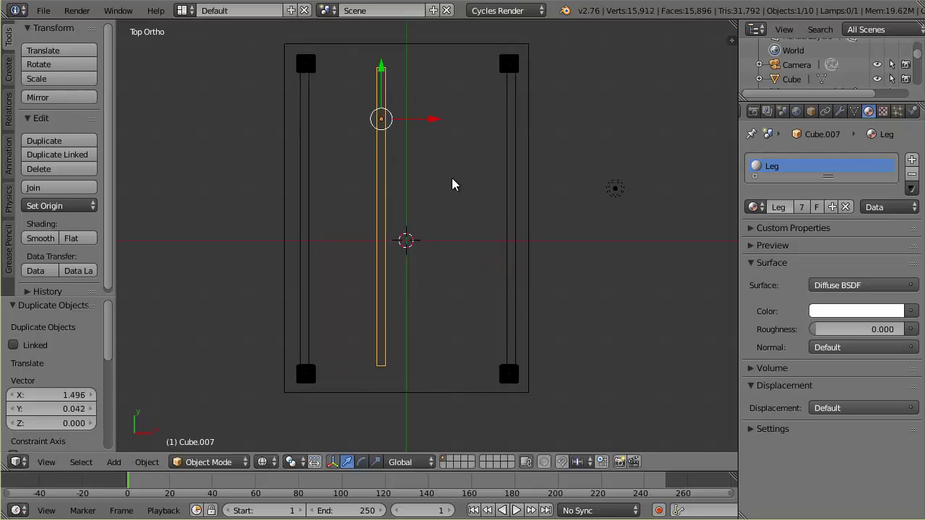
{"action": "type", "text": "r90"}
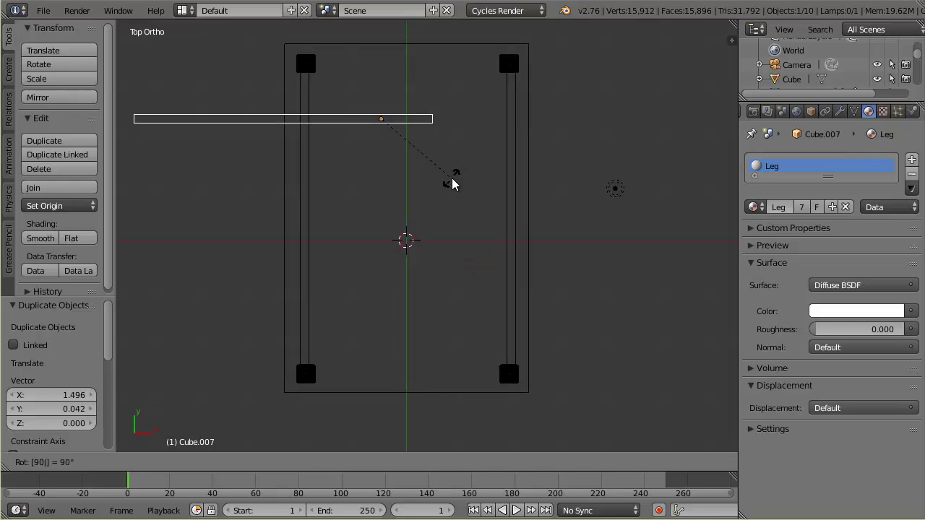
{"action": "key", "text": "Return"}
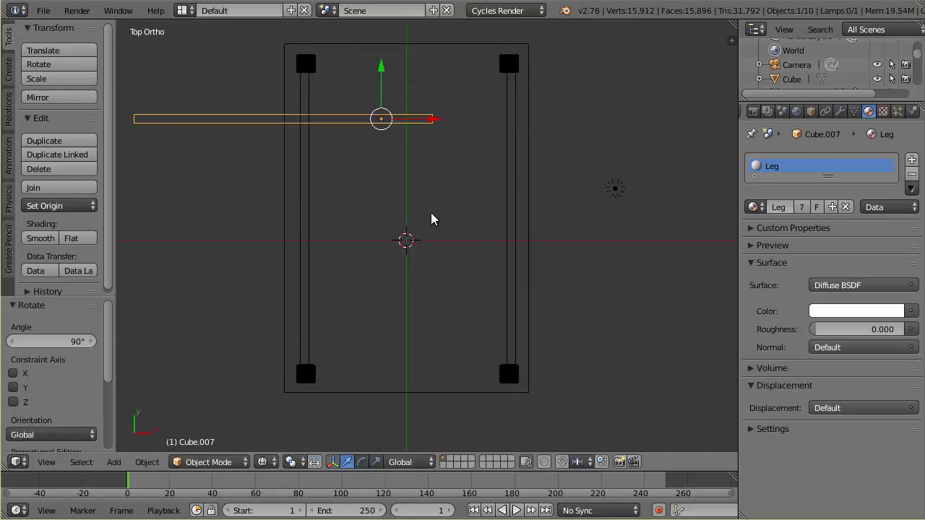
Move the rotated board about 1.439 along X and 1.115 along Y, and shift its protruding end face about 2.018 along X in Edit Mode
{"action": "key", "text": "g"}
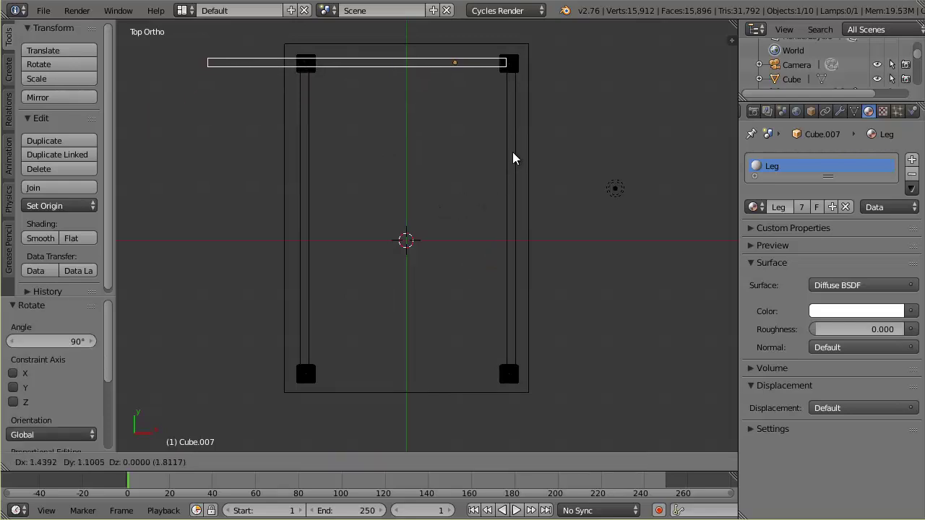
{"action": "left_click", "coordinate": [512, 152]}
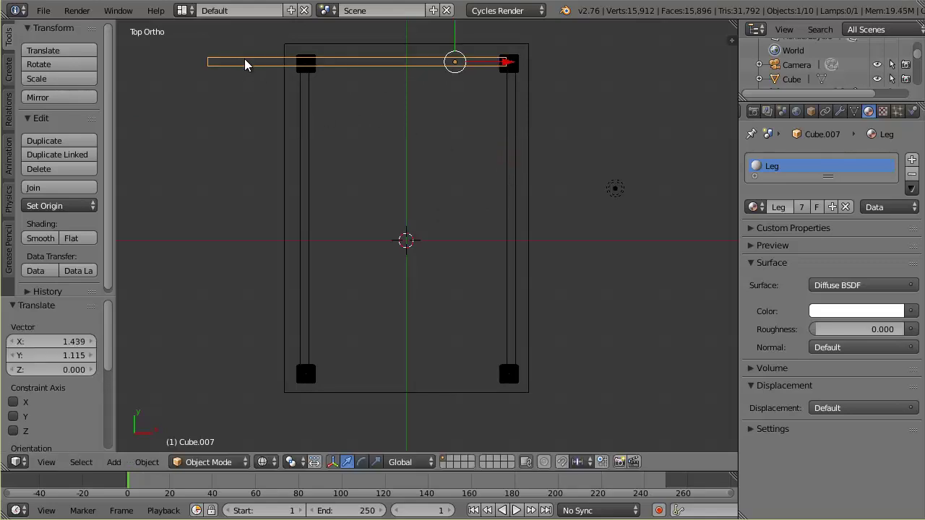
{"action": "key", "text": "Tab"}
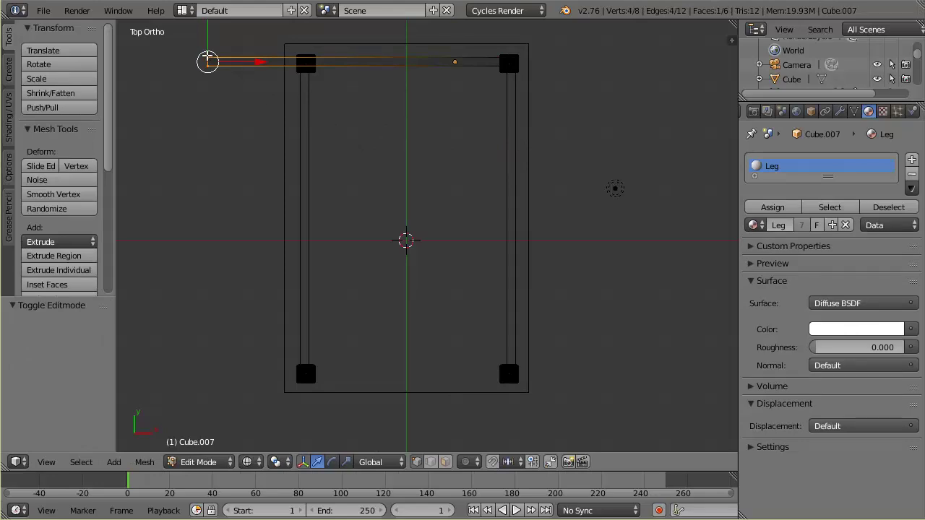
{"action": "left_click_drag", "start_coordinate": [261, 62], "coordinate": [364, 68]}
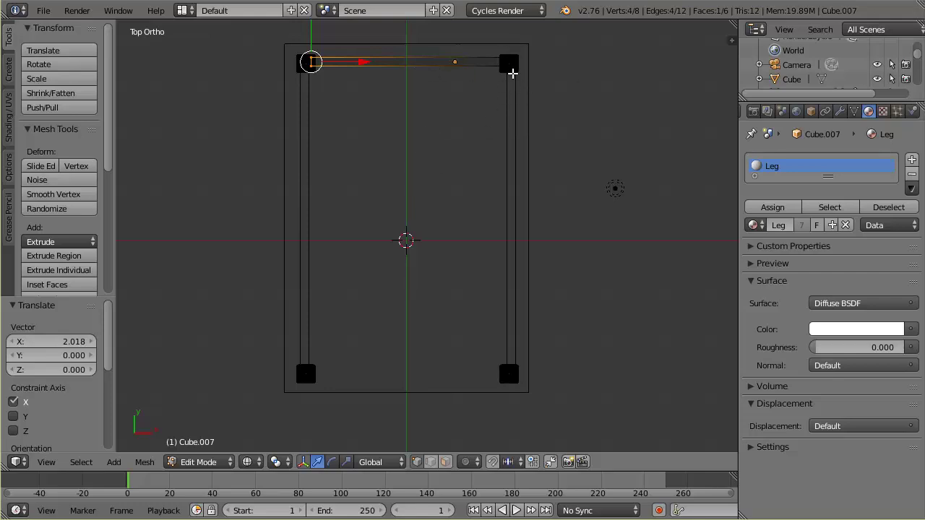
{"action": "key", "text": "Tab"}
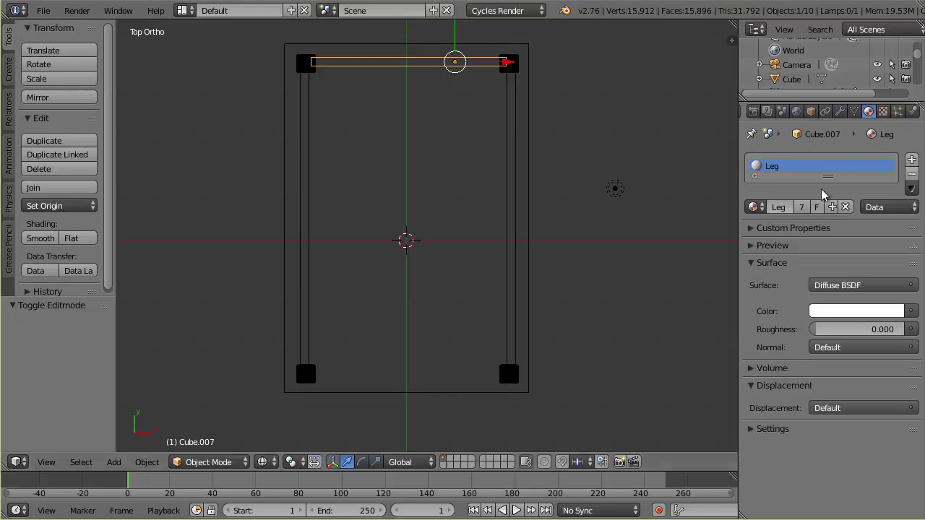
Duplicate the short end board and move the copy about -6.1 along Y to sit between the two -Y legs
{"action": "key", "text": "shift+d"}
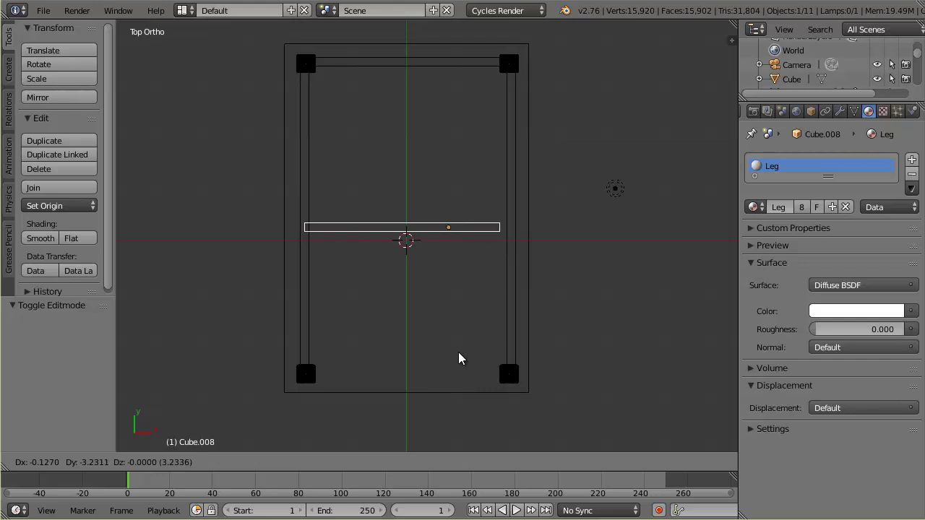
{"action": "key", "text": "y"}
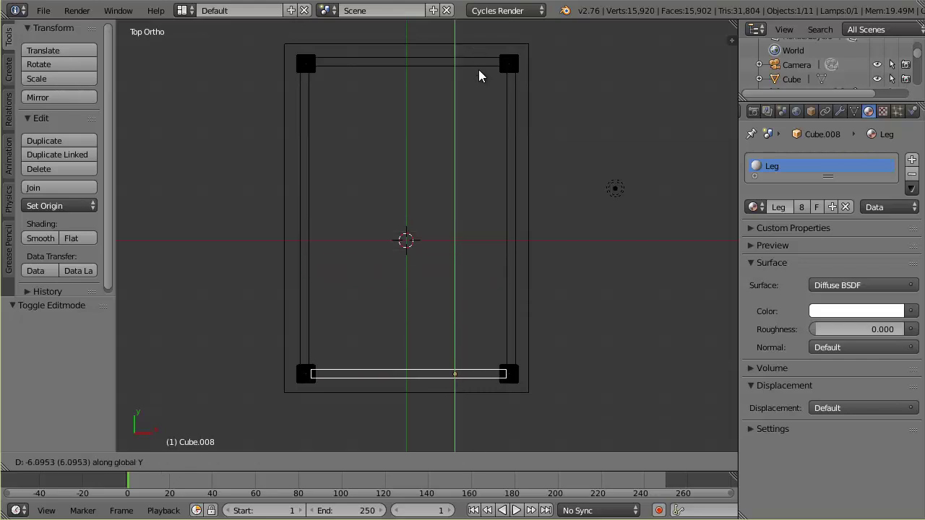
{"action": "left_click", "coordinate": [480, 78]}
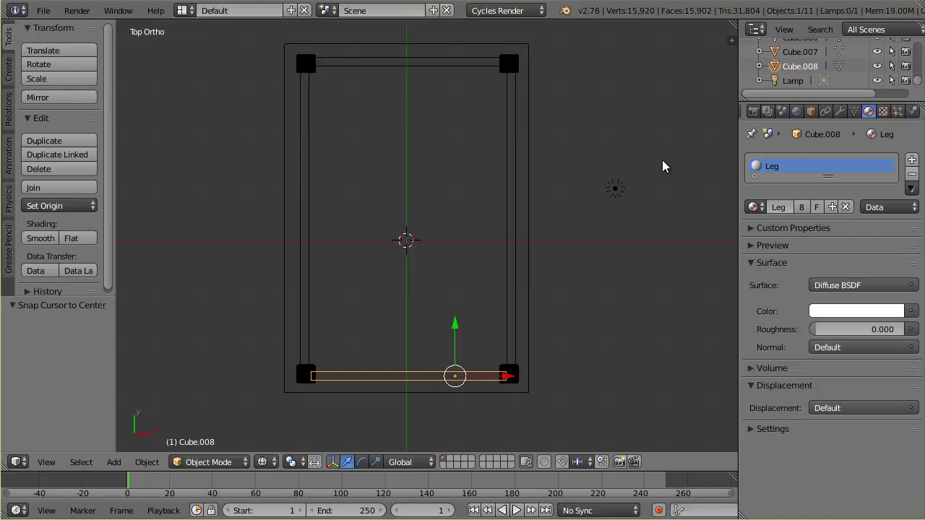
Switch to solid shading in perspective view and hide the camera and lamp in the viewport
{"action": "mouse_move", "coordinate": [632, 272]}
{"action": "middle_mouse_down"}
{"action": "mouse_move", "coordinate": [562, 256]}
{"action": "mouse_move", "coordinate": [541, 174]}
{"action": "mouse_move", "coordinate": [472, 164]}
{"action": "mouse_move", "coordinate": [474, 187]}
{"action": "mouse_move", "coordinate": [577, 195]}
{"action": "mouse_move", "coordinate": [540, 189]}
{"action": "middle_mouse_up"}
{"action": "key", "text": "z"}
{"action": "key", "text": "KP_5"}
{"action": "scroll", "coordinate": [505, 163], "scroll_direction": "down", "scroll_amount": 5}
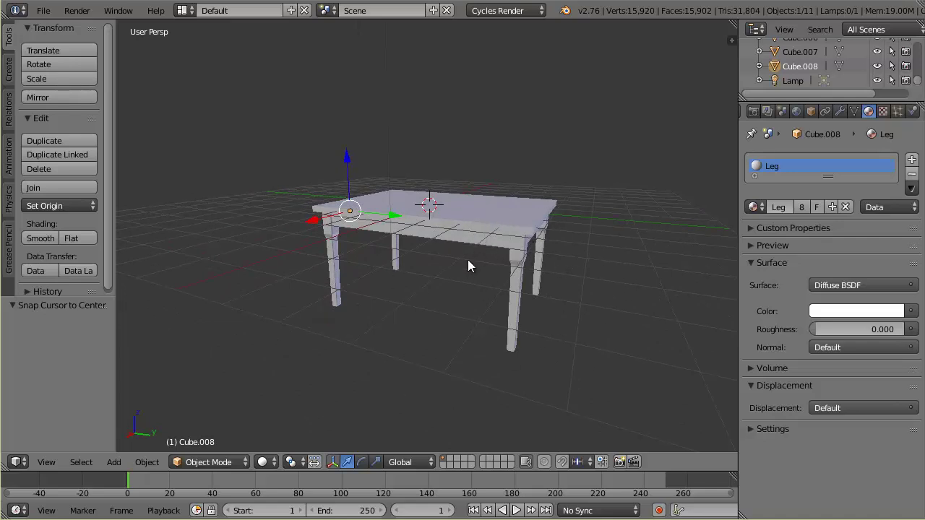
{"action": "scroll", "coordinate": [469, 262], "scroll_direction": "down", "scroll_amount": 3}
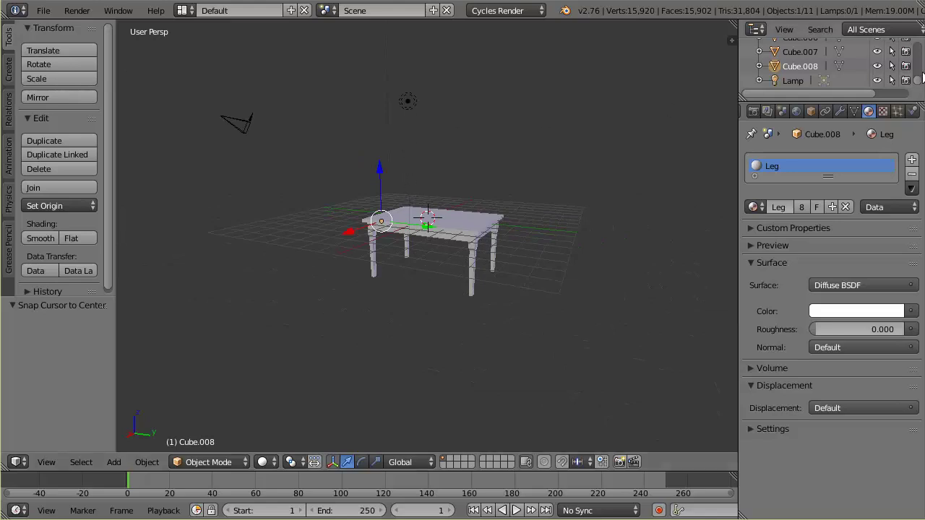
{"action": "scroll", "coordinate": [879, 58], "scroll_direction": "up", "scroll_amount": 3}
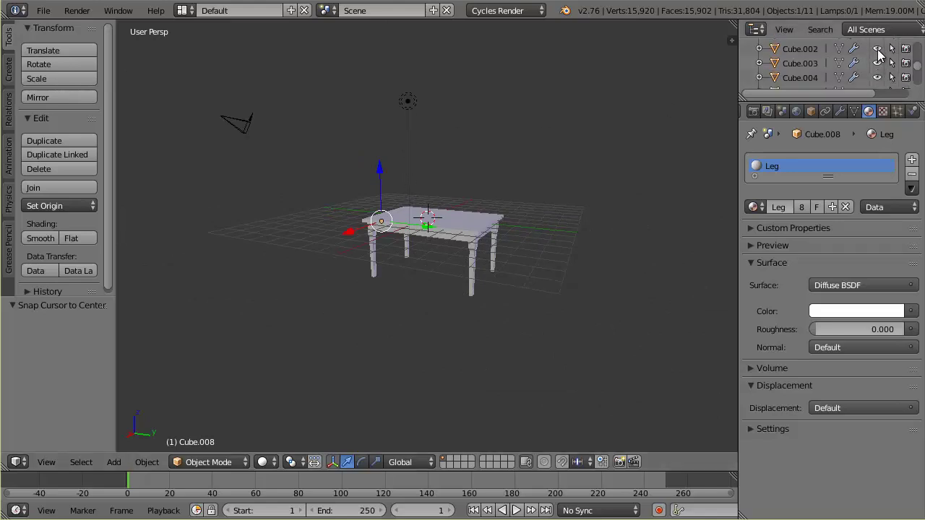
{"action": "scroll", "coordinate": [879, 58], "scroll_direction": "up", "scroll_amount": 5}
{"action": "left_click", "coordinate": [877, 74]}
{"action": "scroll", "coordinate": [880, 78], "scroll_direction": "down", "scroll_amount": 2}
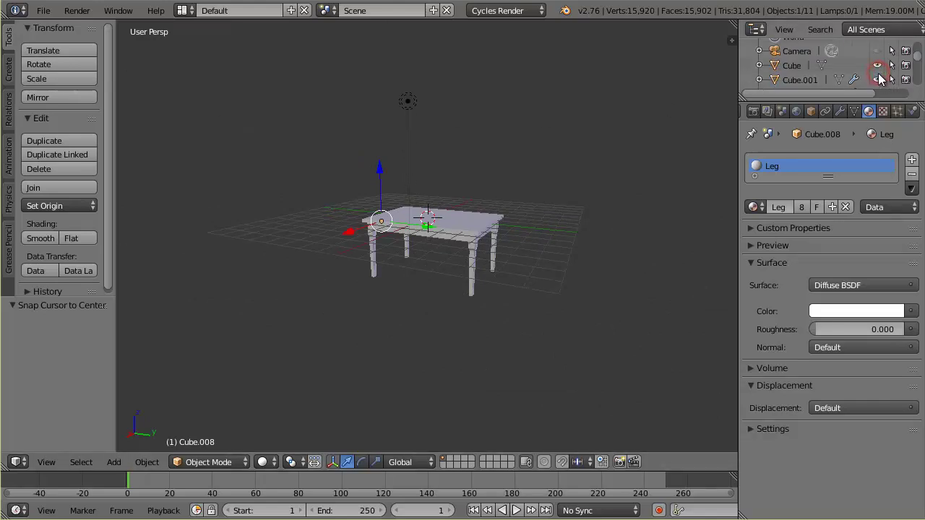
{"action": "scroll", "coordinate": [879, 78], "scroll_direction": "down", "scroll_amount": 4}
{"action": "left_click", "coordinate": [877, 80]}
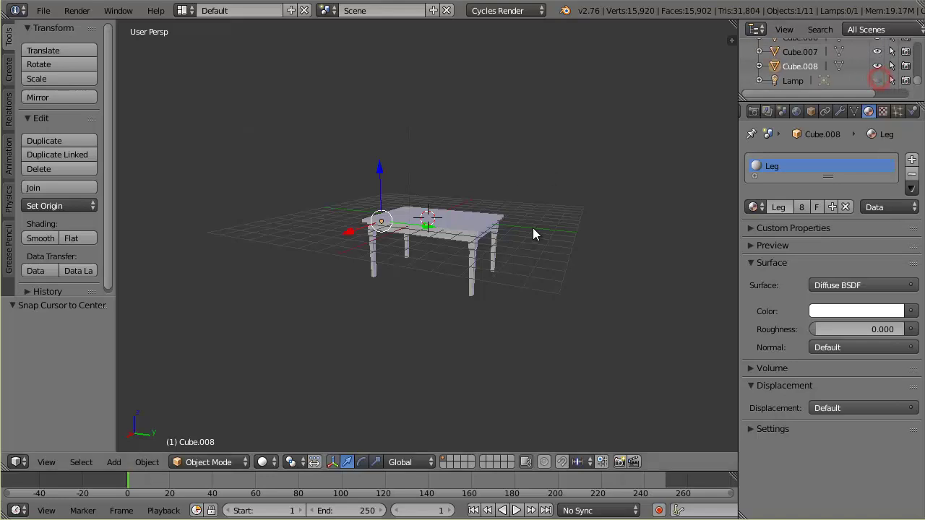
Select all the table parts, raise them together about 3.298 along Z, and deselect everything
{"action": "key", "text": "a"}
{"action": "key", "text": "a"}
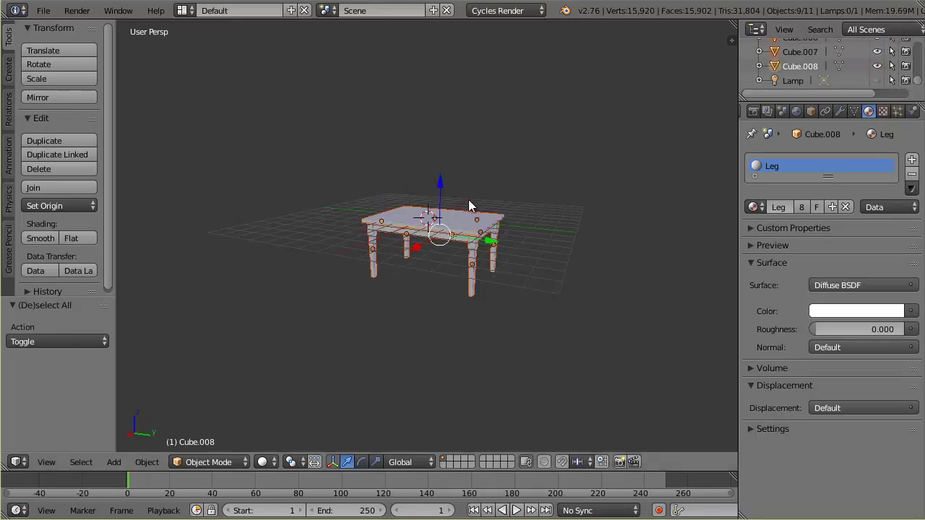
{"action": "left_click_drag", "start_coordinate": [442, 188], "coordinate": [444, 124]}
{"action": "middle_click_drag", "start_coordinate": [447, 220], "coordinate": [397, 246]}
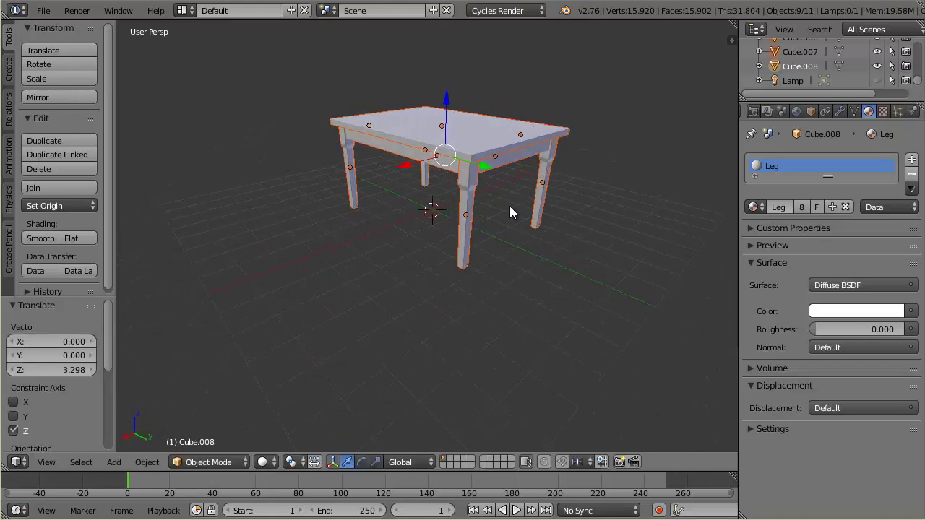
{"action": "key", "text": "a"}
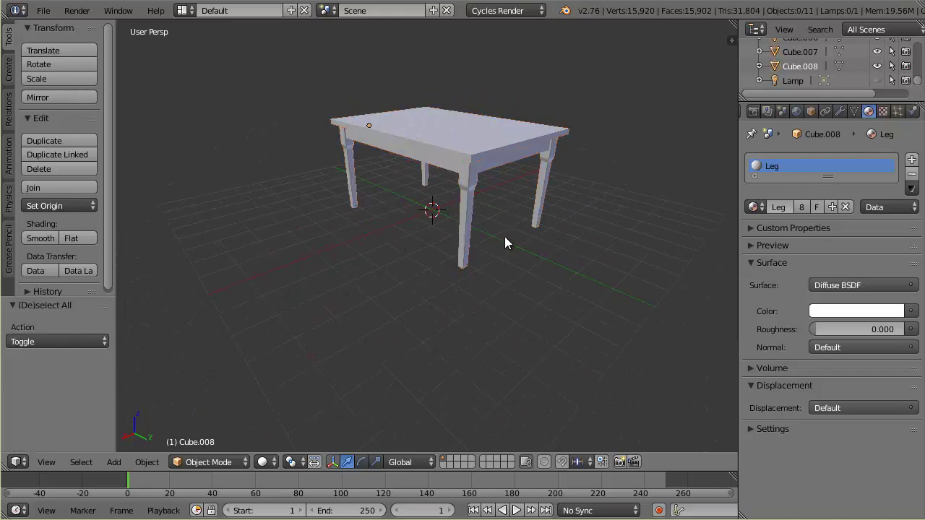
Select the tabletop to bring up its material settings
{"action": "middle_click_drag", "start_coordinate": [504, 241], "coordinate": [443, 144]}
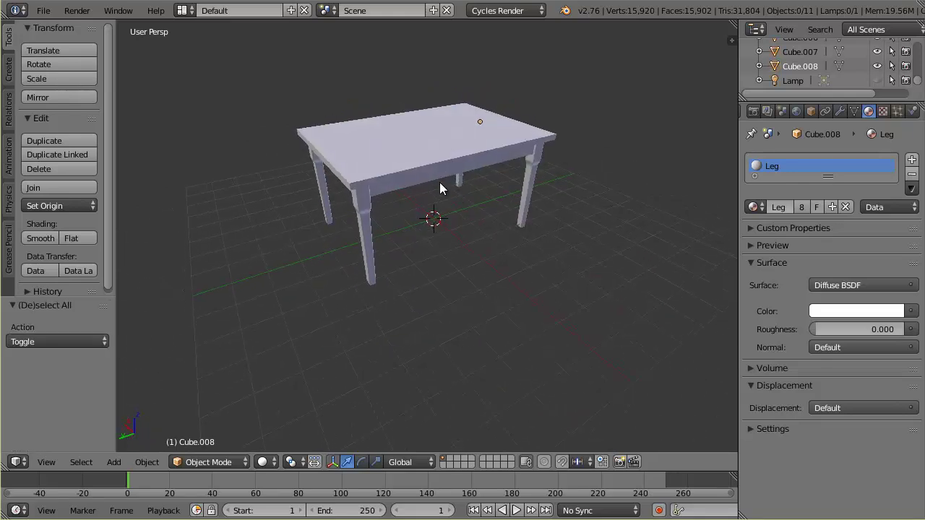
{"action": "right_click", "coordinate": [427, 158]}
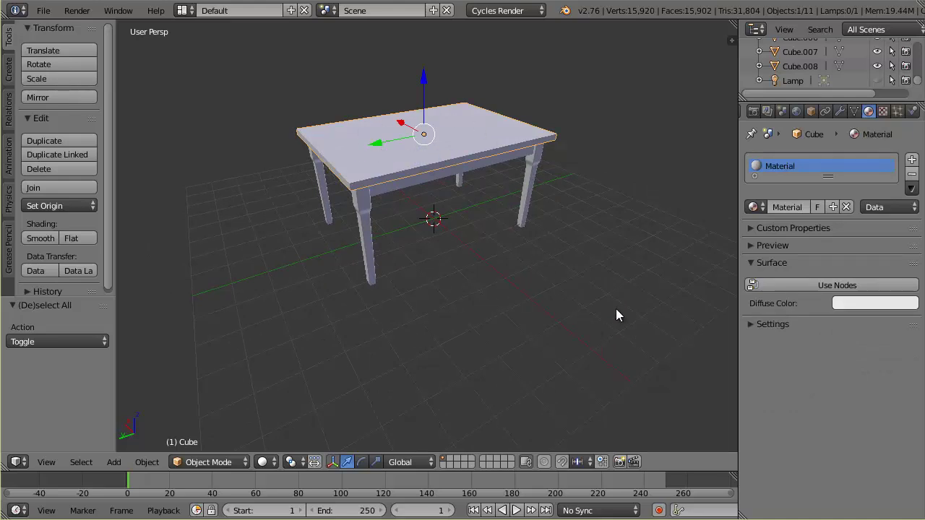
{"action": "middle_click_drag", "start_coordinate": [616, 312], "coordinate": [483, 296]}
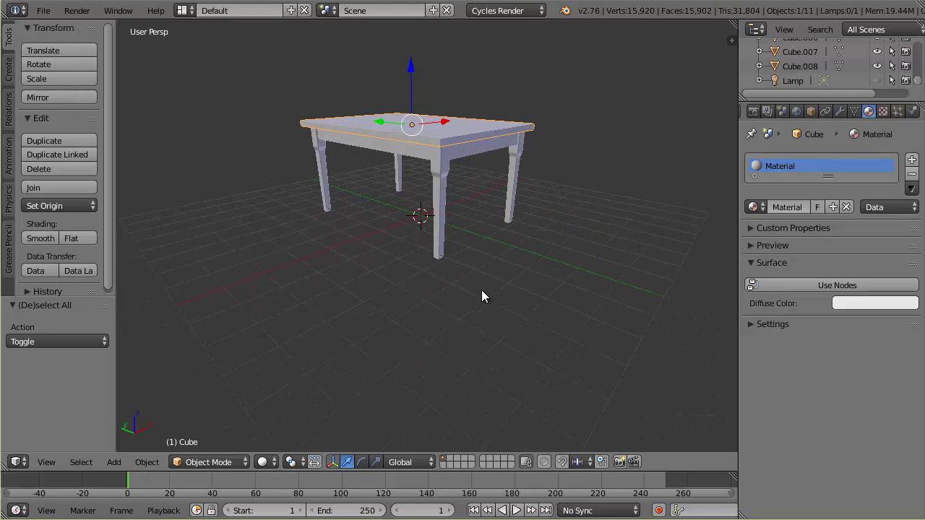